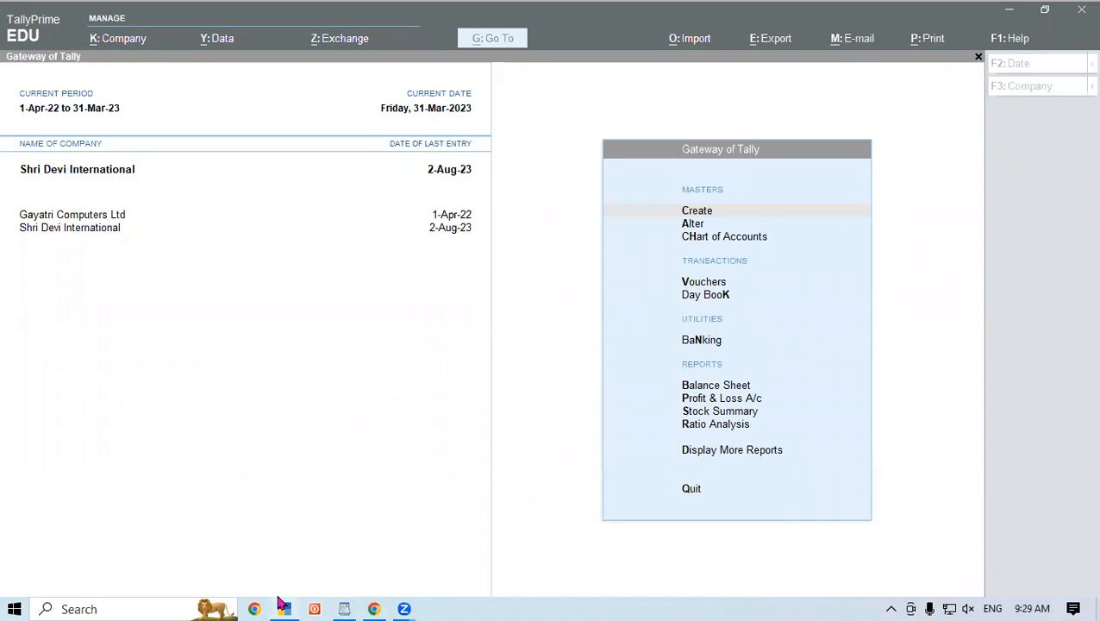
Step: Review the Auto Allocation cost centre class in the company features' additional details, and return to the Gateway of Tally
click(375, 606)
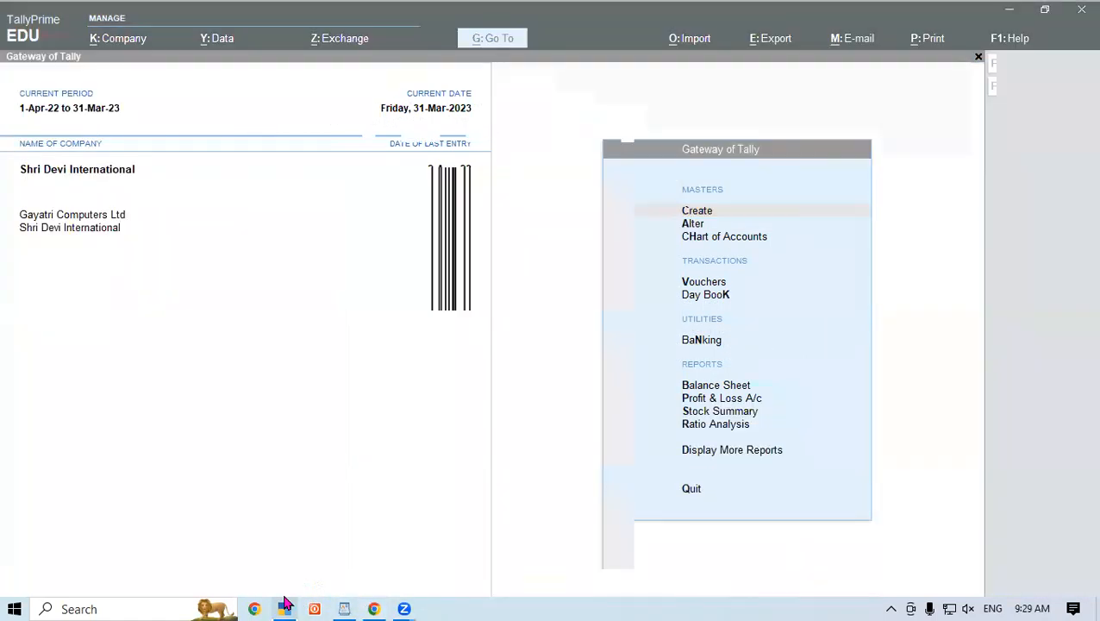
key(F11)
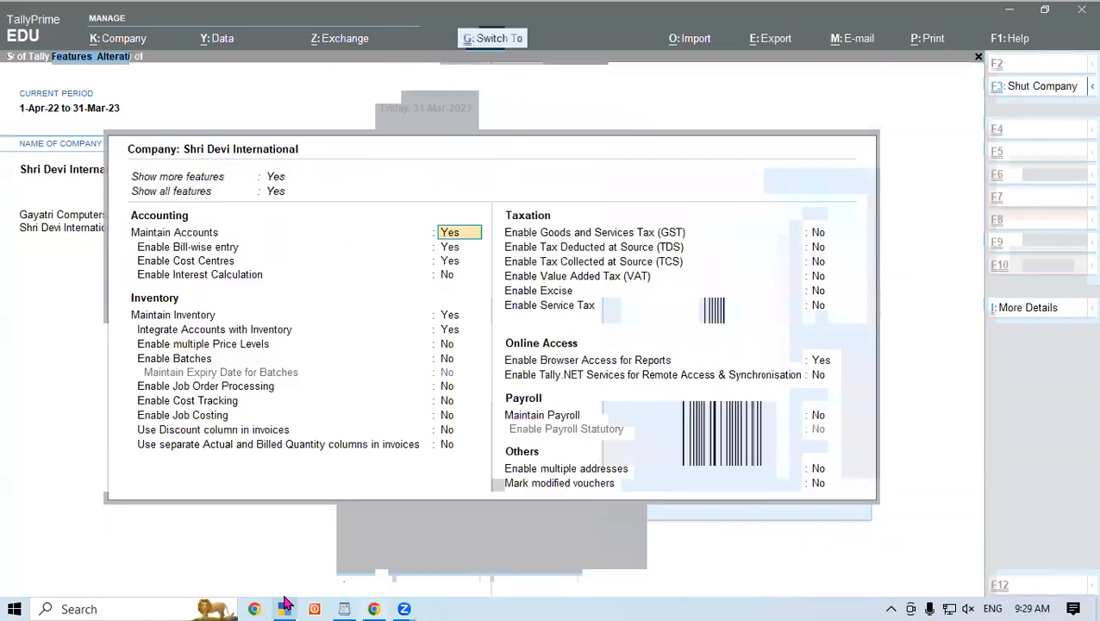
key(ctrl+i)
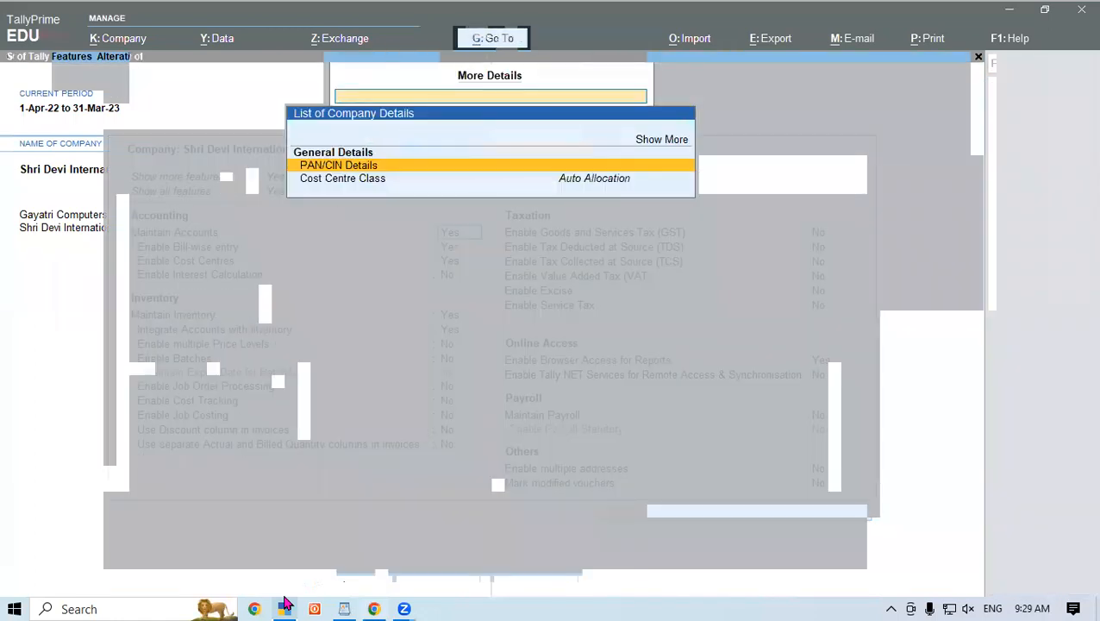
key(Down)
key(Return)
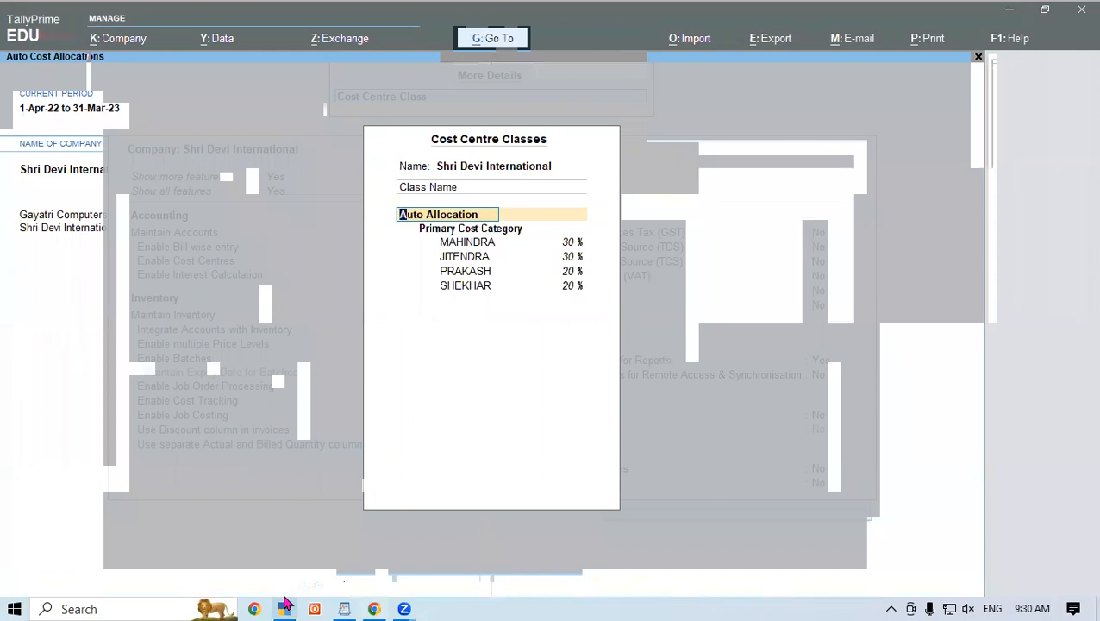
key(BackSpace)
key(Escape)
key(Escape)
key(Escape)
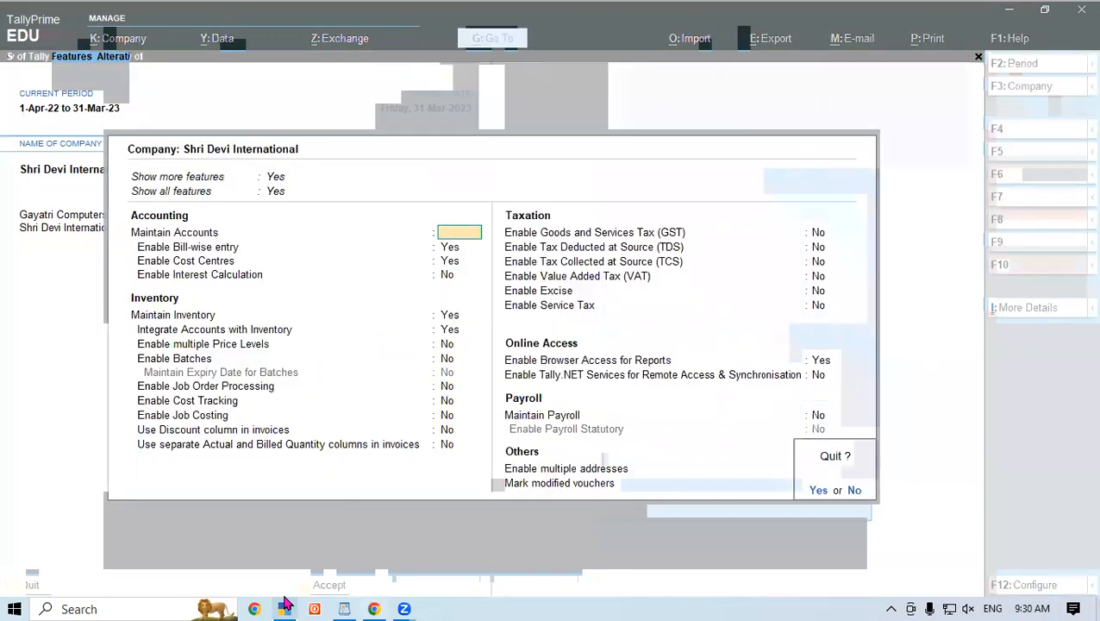
key(y)
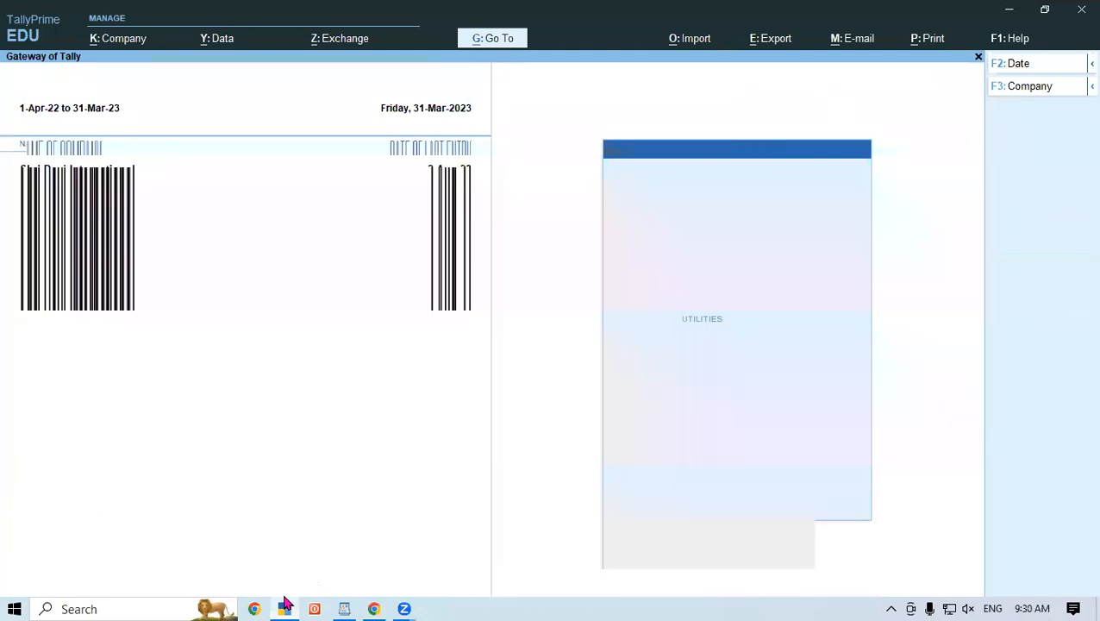
Step: Open the Day Book and set its period from 1-4-2023 to 31-3-24
key(Down)
key(Down)
key(Down)
key(Down)
key(Return)
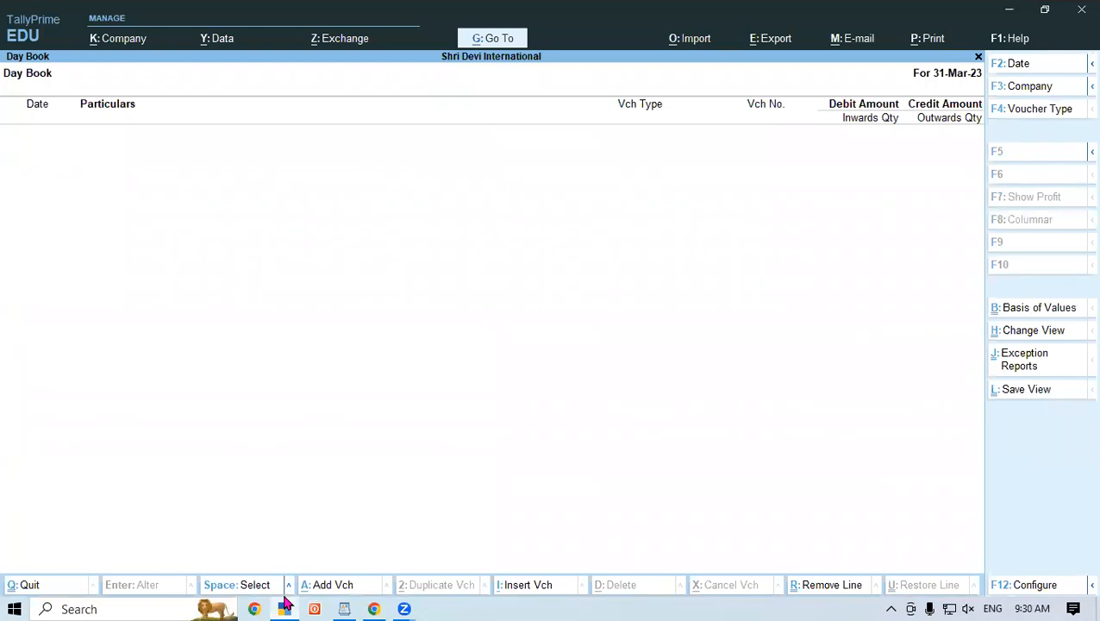
key(alt+F2)
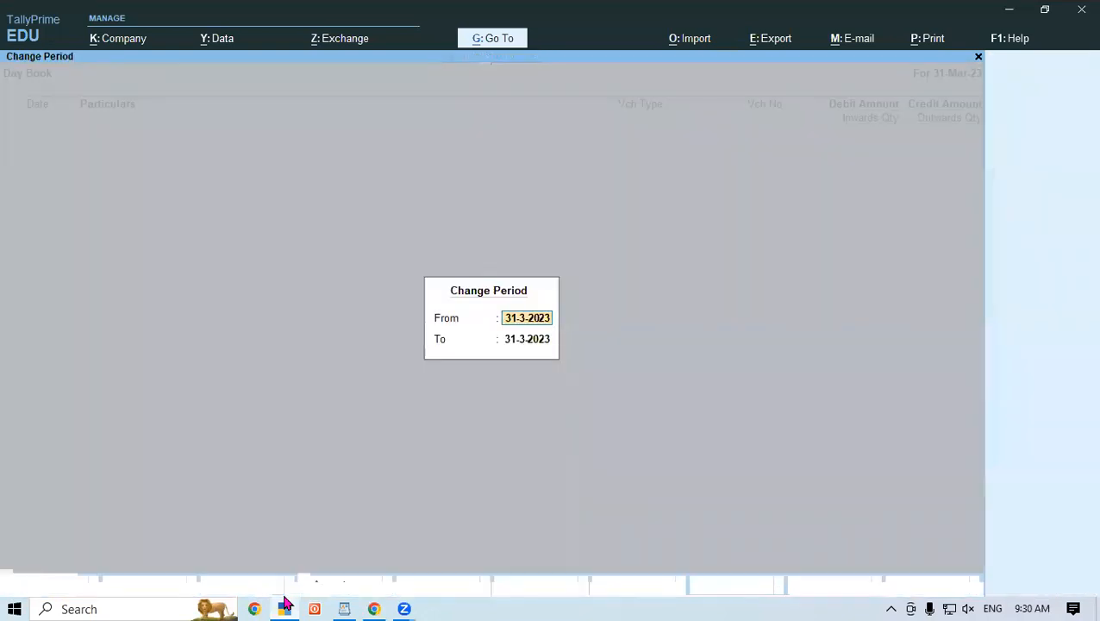
text(1-4-23)
key(Return)
text(31-3-24)
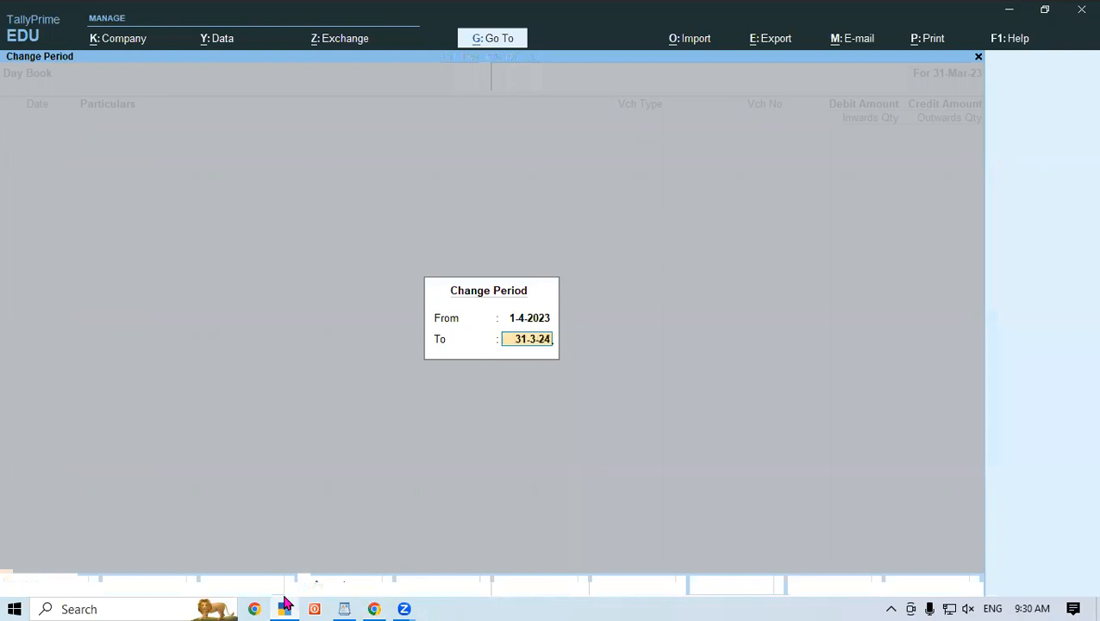
key(Return)
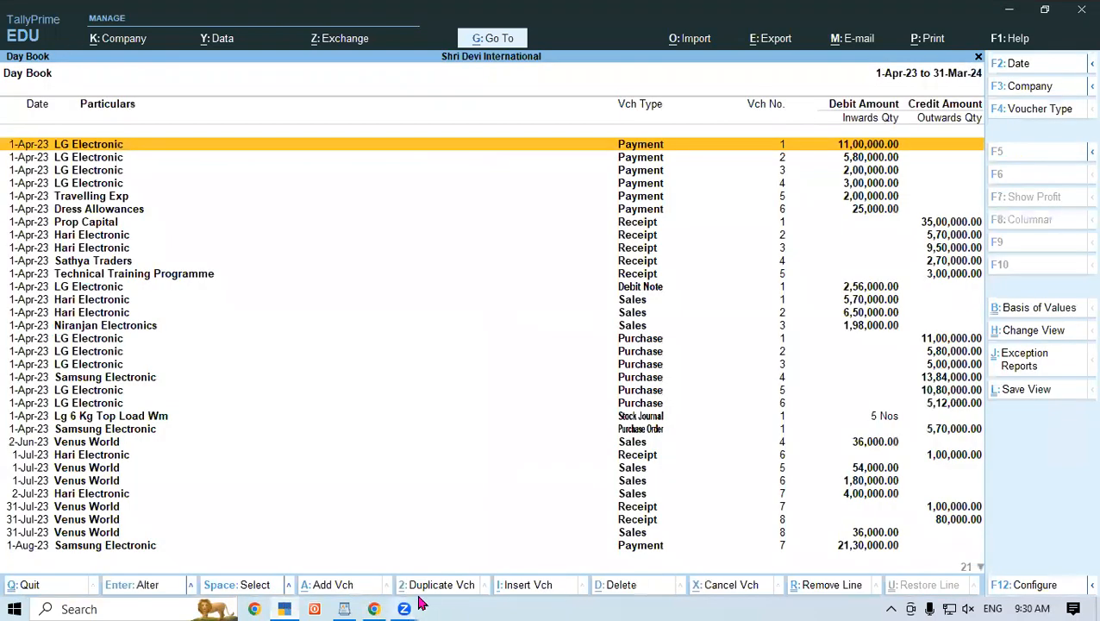
Step: Find and open the 1-Apr-23 sales voucher for Niranjan Electronics in the Day Book
scroll(781, 412, down, 6)
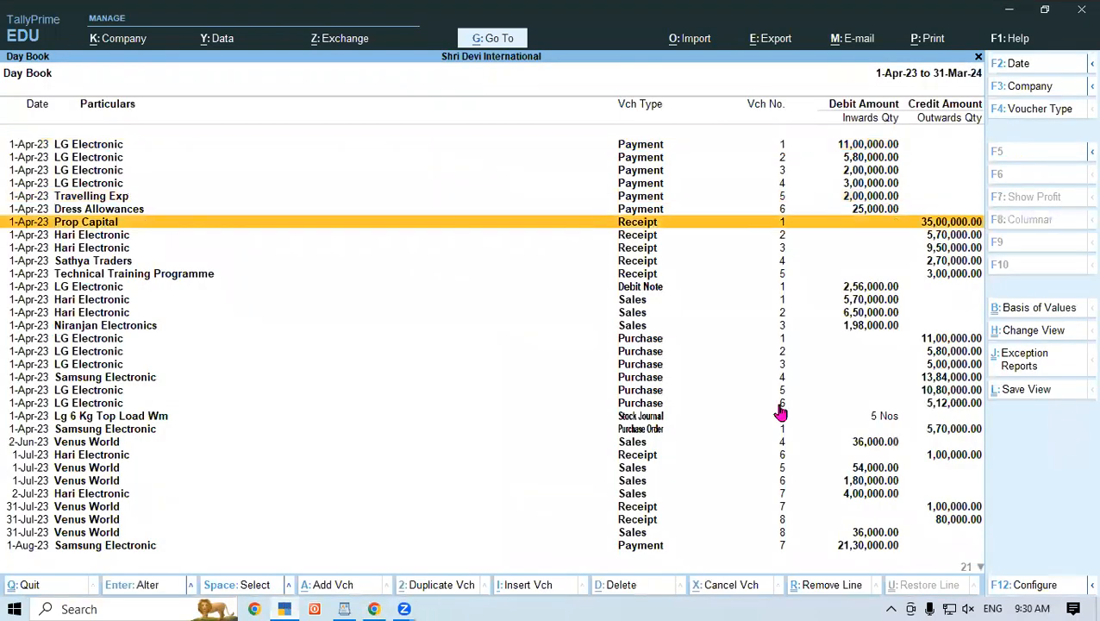
scroll(780, 412, down, 10)
scroll(780, 412, down, 13)
scroll(780, 412, down, 7)
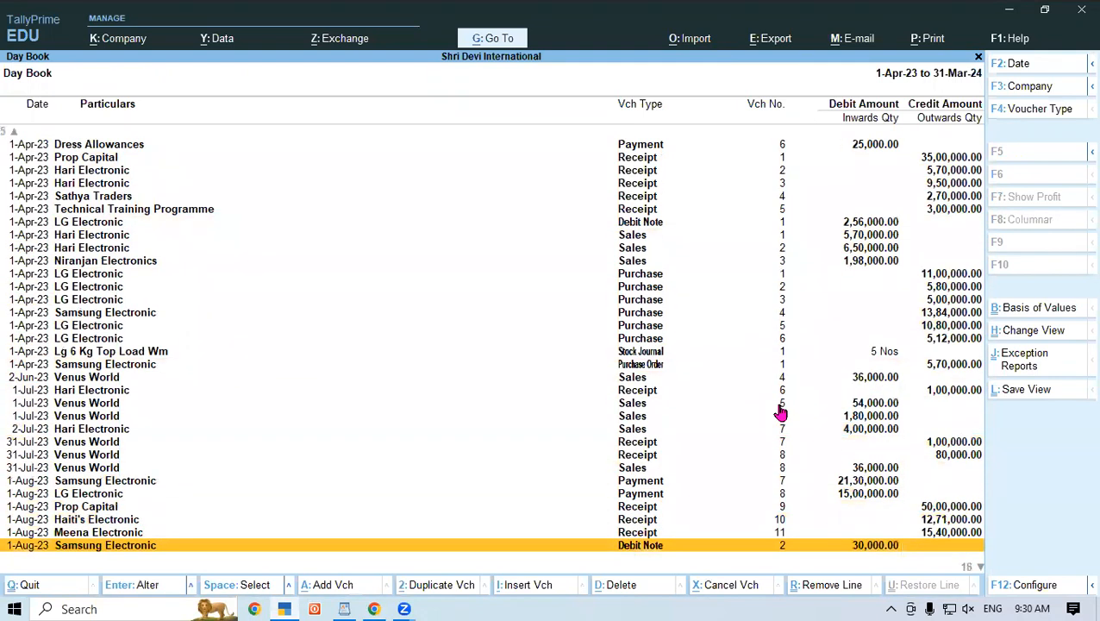
scroll(780, 413, down, 2)
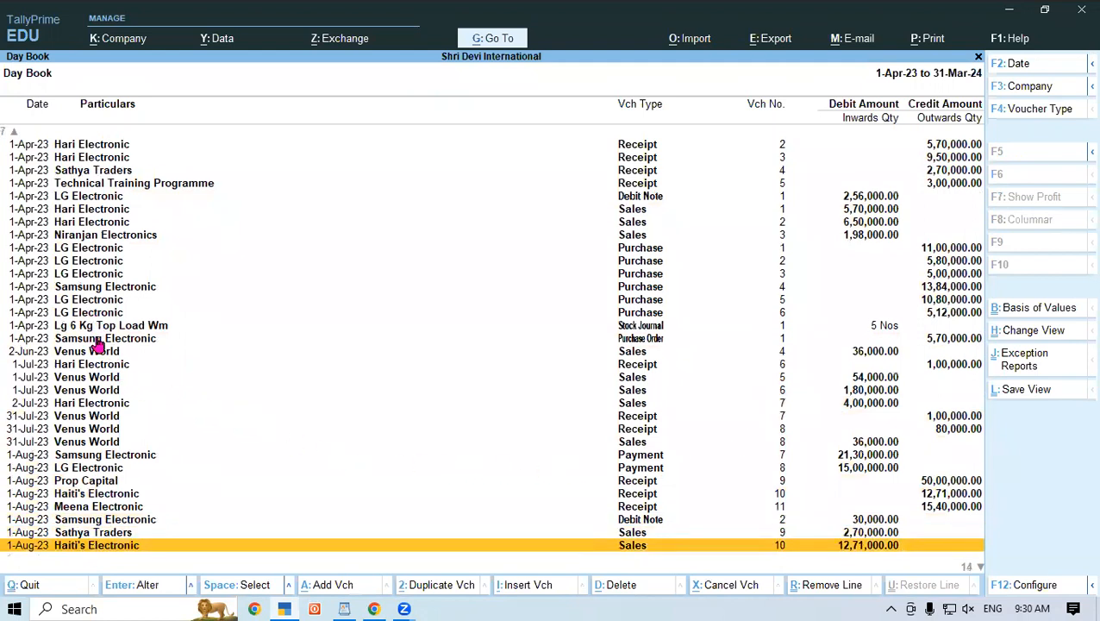
click(99, 237)
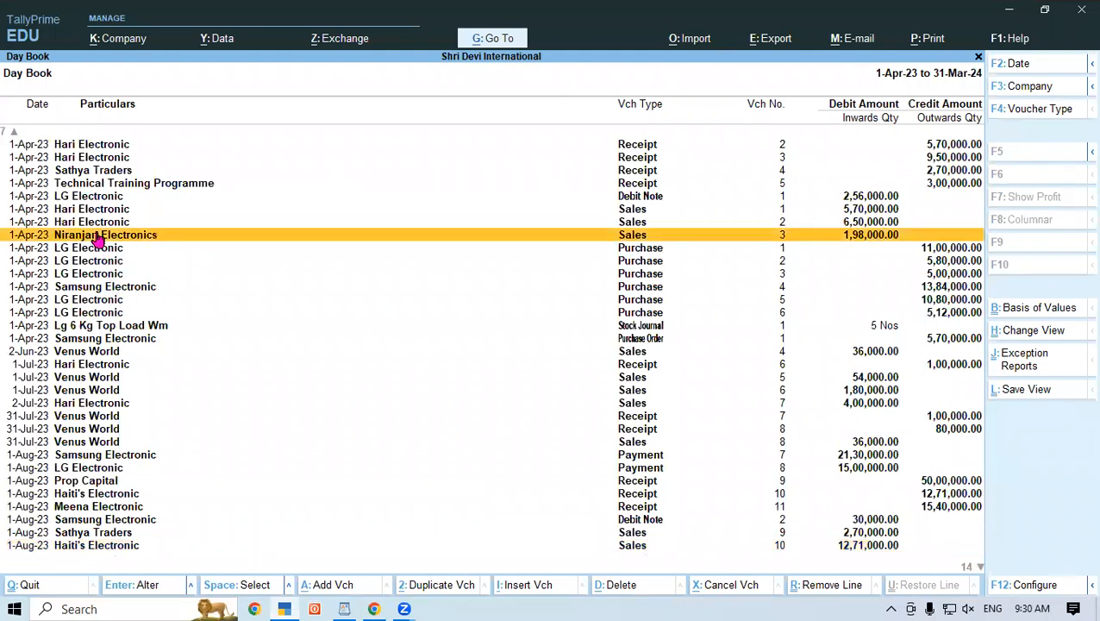
scroll(98, 238, down, 1)
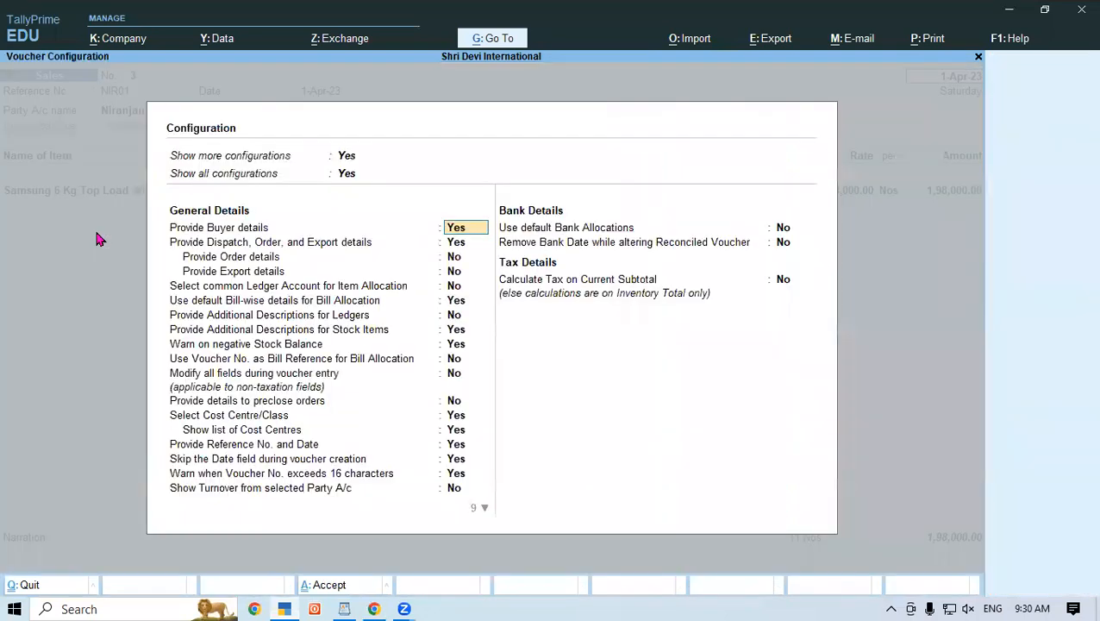
Step: Look through the general options in the sales voucher's configuration, leave the voucher, and open its configuration again
key(Down)
key(Down)
key(Down)
key(Down)
key(Down)
key(Down)
key(Down)
key(Down)
key(Down)
key(Down)
key(Down)
key(Down)
key(Down)
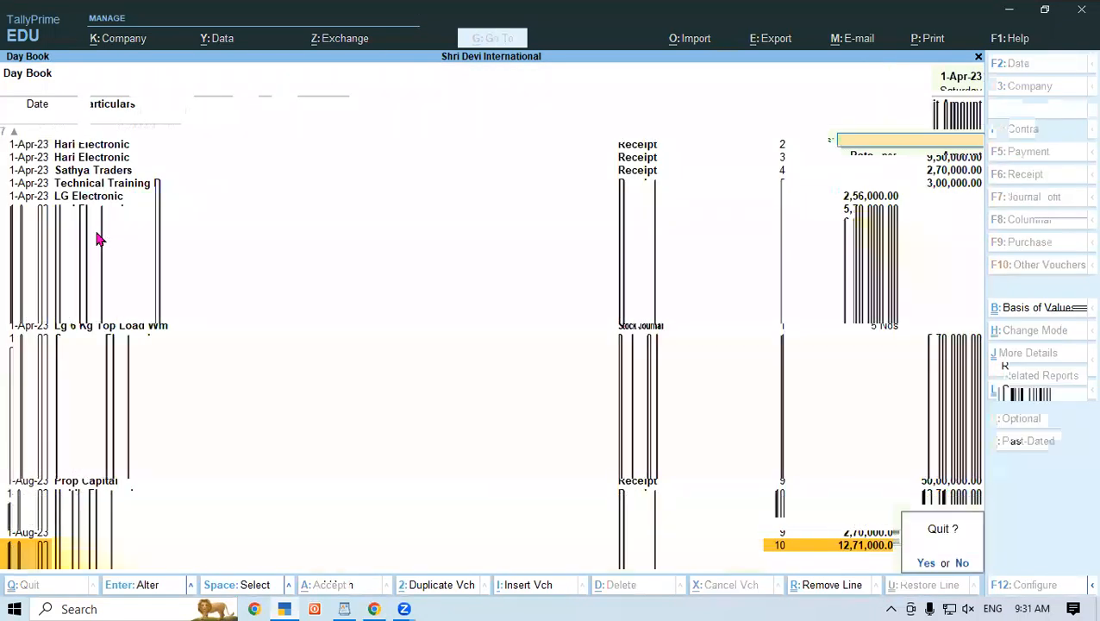
key(Page_Down)
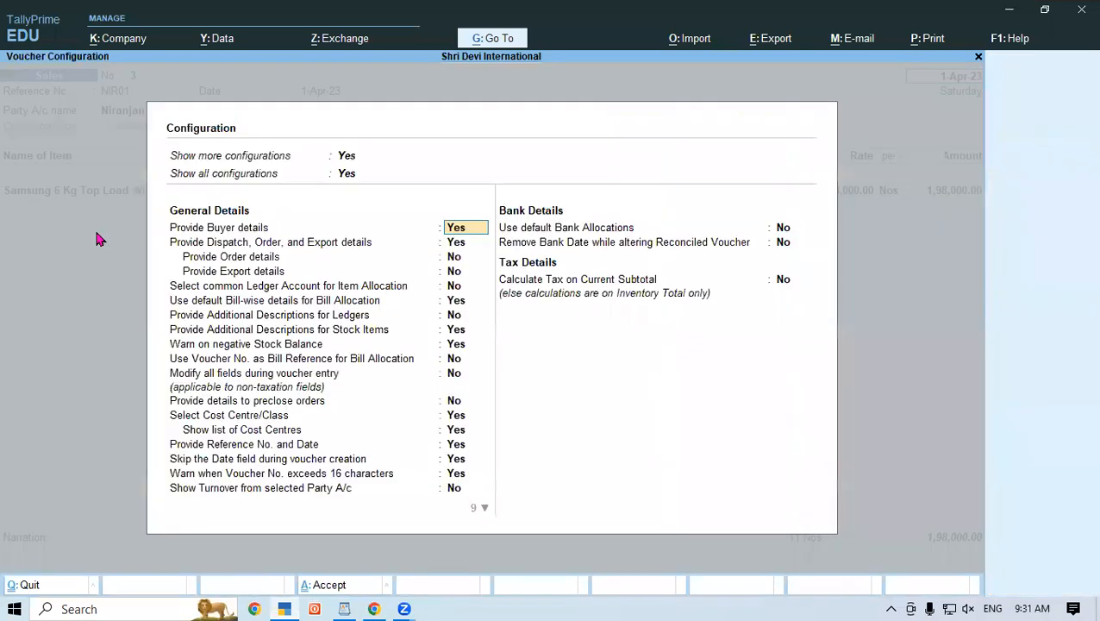
Step: Examine the configuration options for selecting a cost centre/class and listing cost centres, and accept the voucher configuration
key(Down)
key(Down)
key(Down)
key(Down)
key(Down)
key(Down)
key(Down)
key(Down)
key(Down)
key(Down)
key(Down)
key(Down)
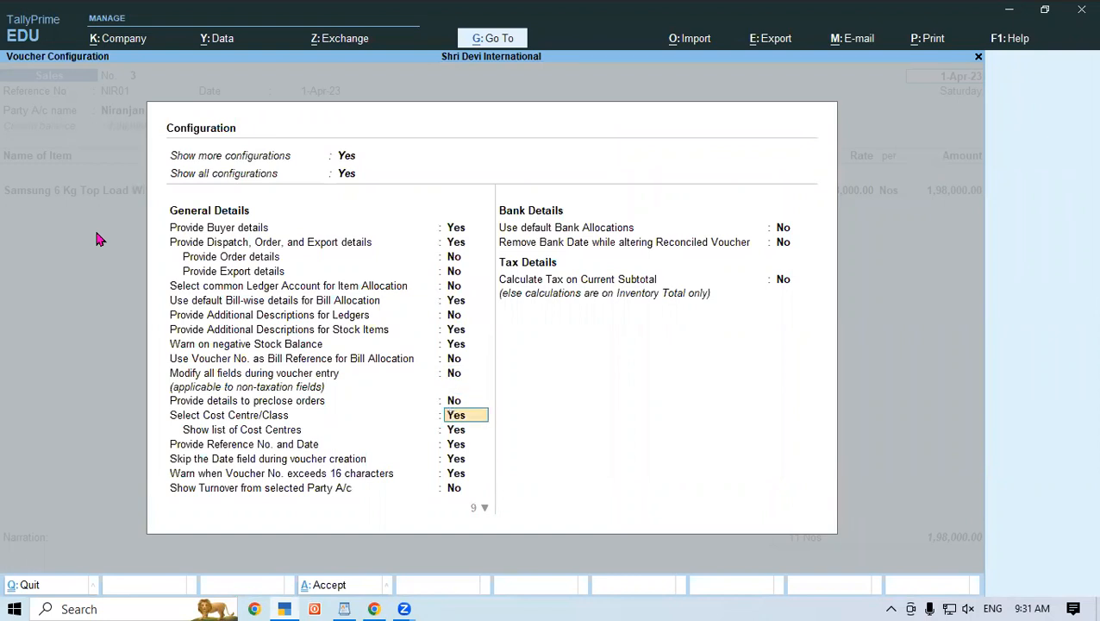
key(Down)
key(Down)
key(Down)
key(Down)
key(Down)
key(Down)
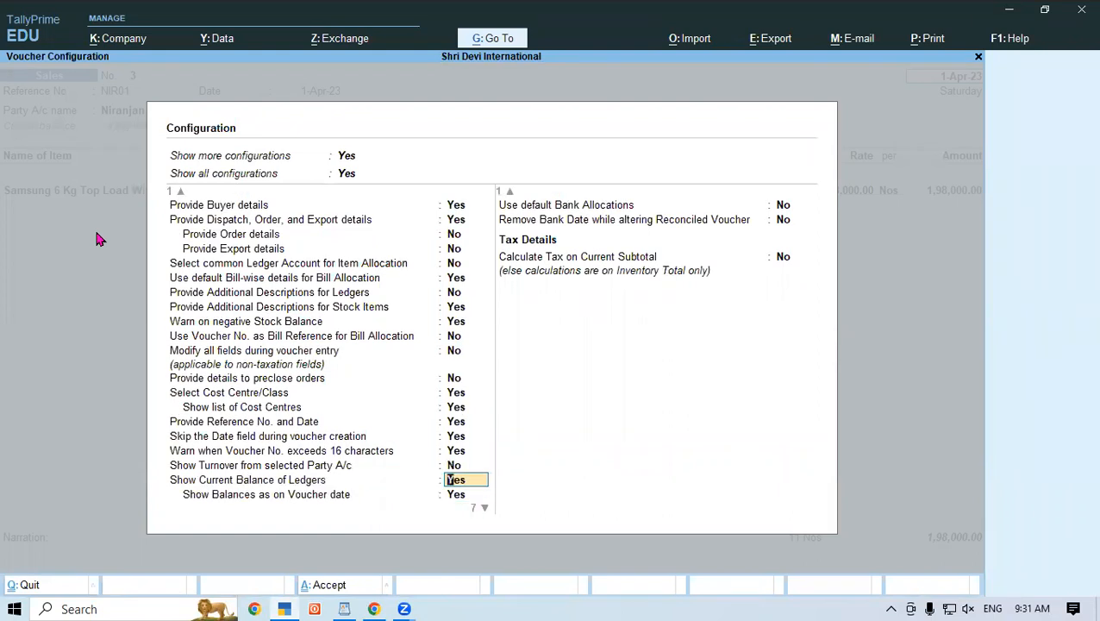
key(Down)
key(Down)
key(Down)
key(Down)
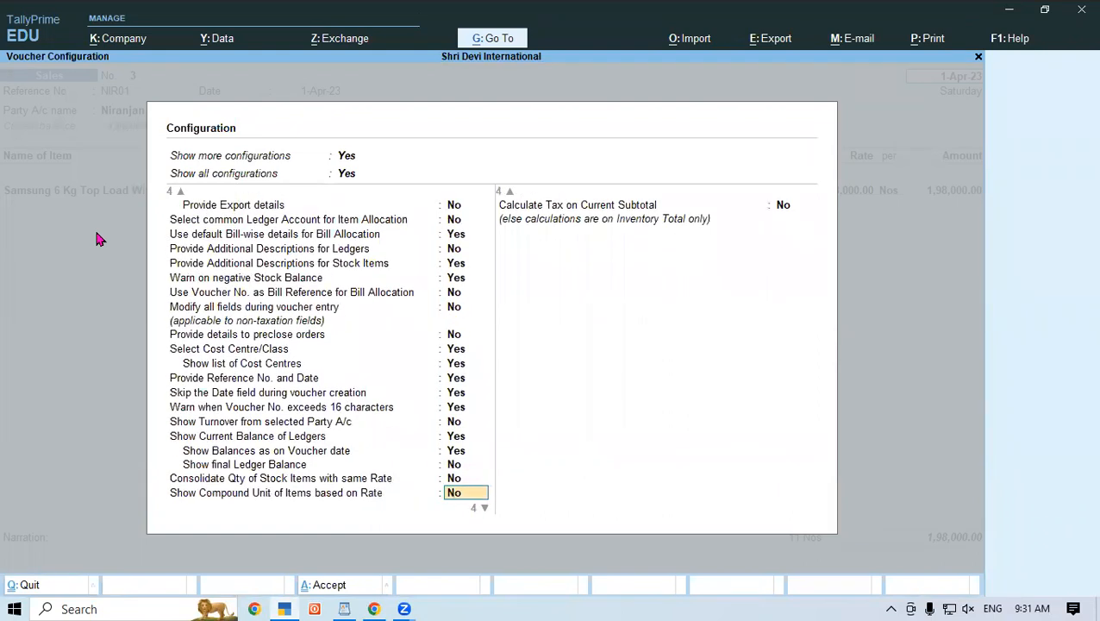
key(Down)
key(Up)
key(Up)
key(Up)
key(Up)
key(Up)
key(Up)
key(Up)
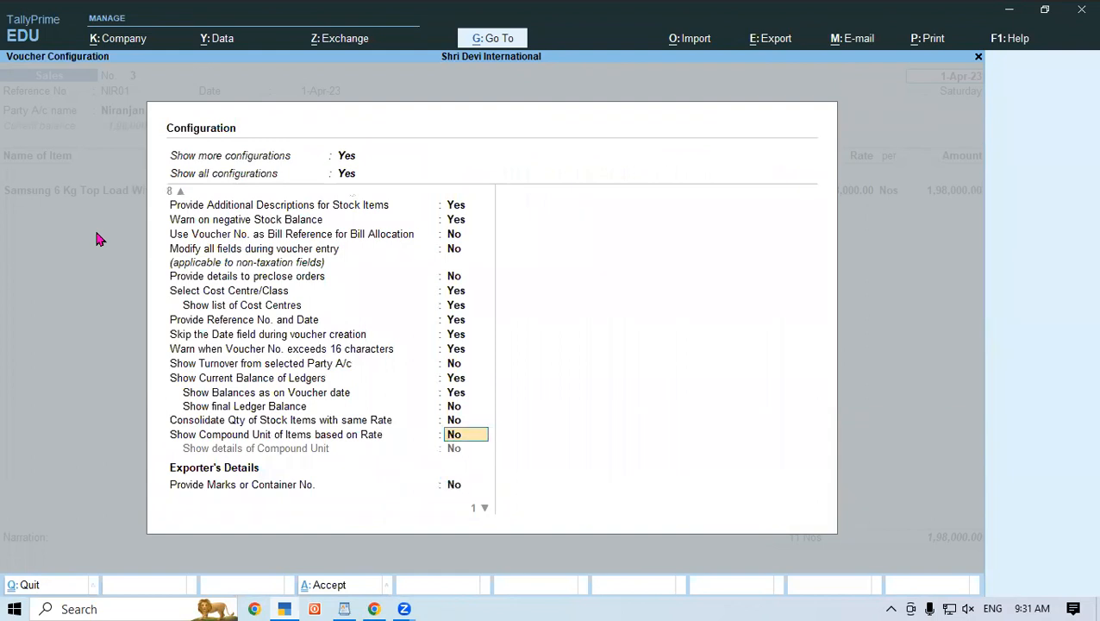
key(Up)
key(Up)
key(Up)
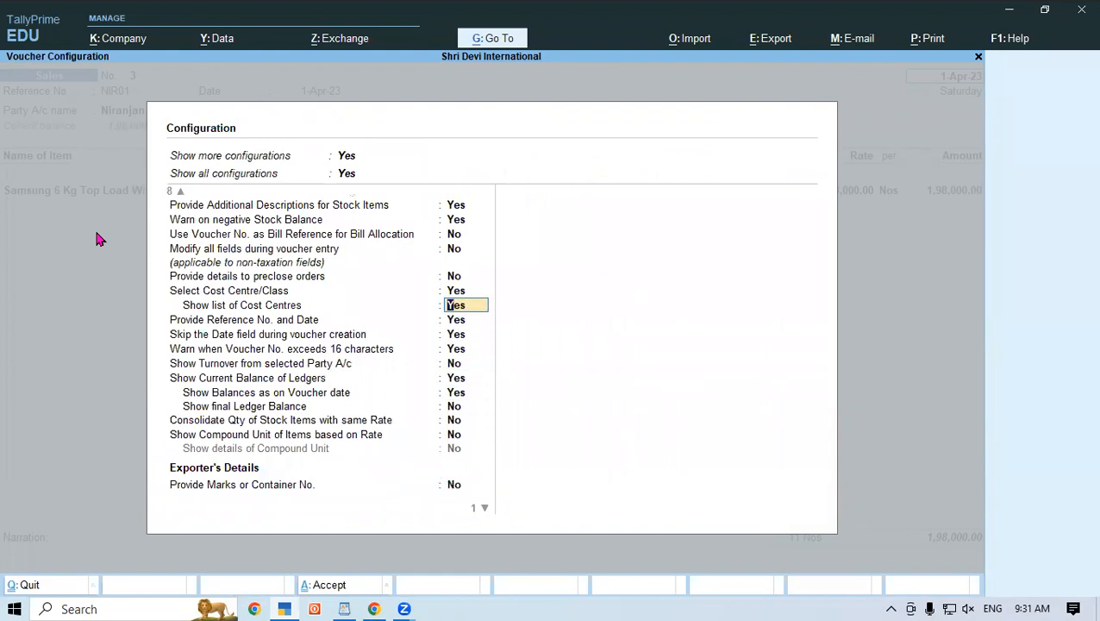
key(Up)
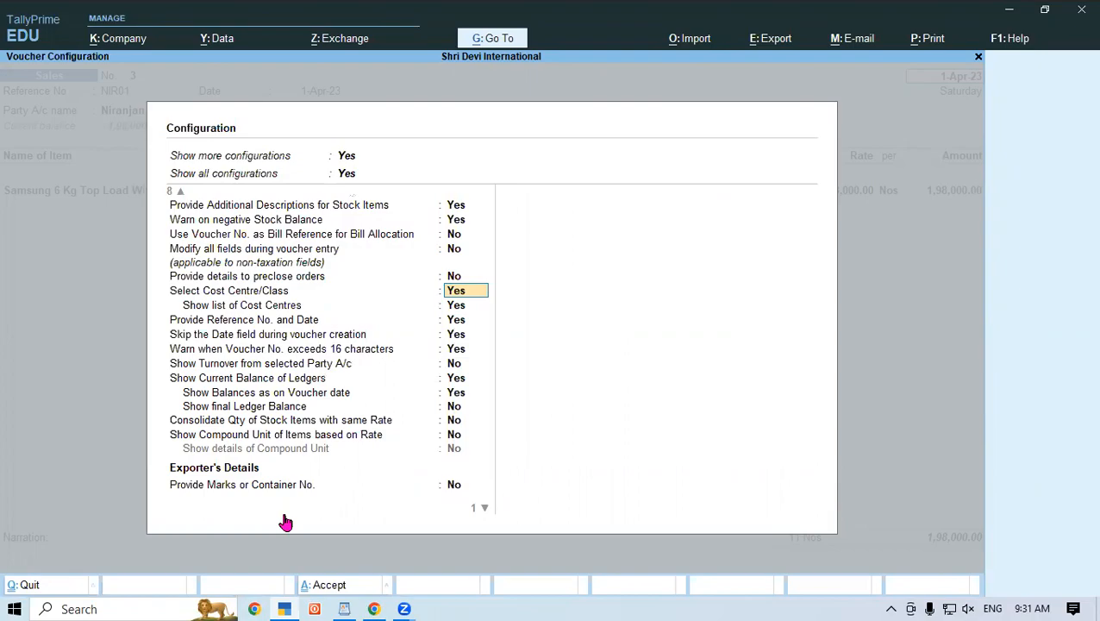
key(ctrl+a)
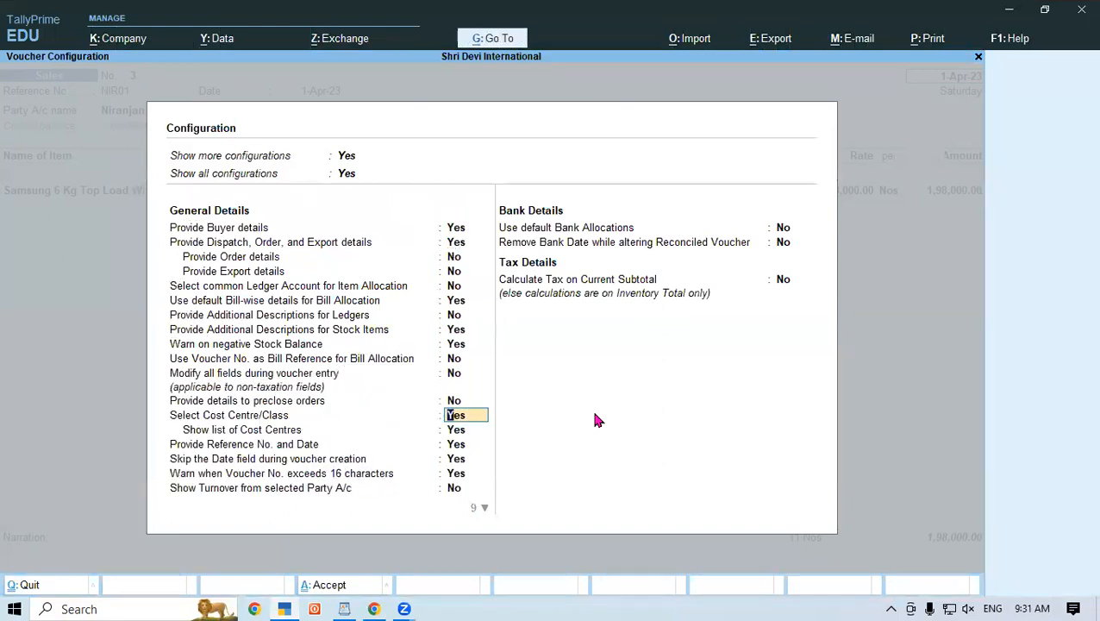
key(ctrl+a)
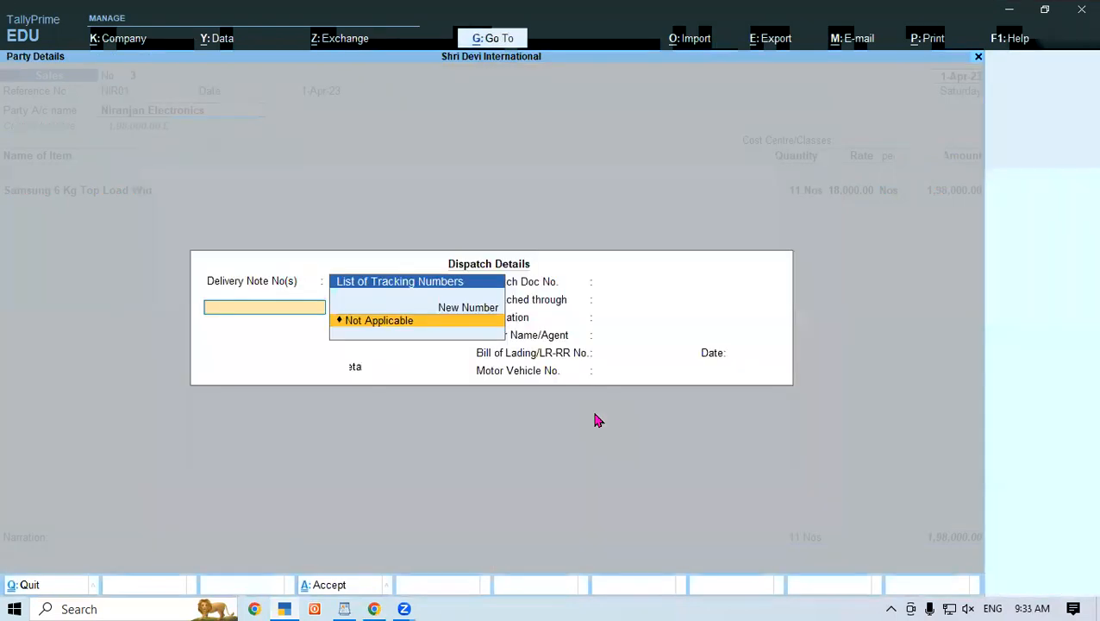
Step: Go through the voucher's dispatch details with the delivery note as Not Applicable, and keep Cost Centre/Classes as Not Applicable
key(Return)
key(Return)
key(Return)
key(Return)
key(Return)
key(Return)
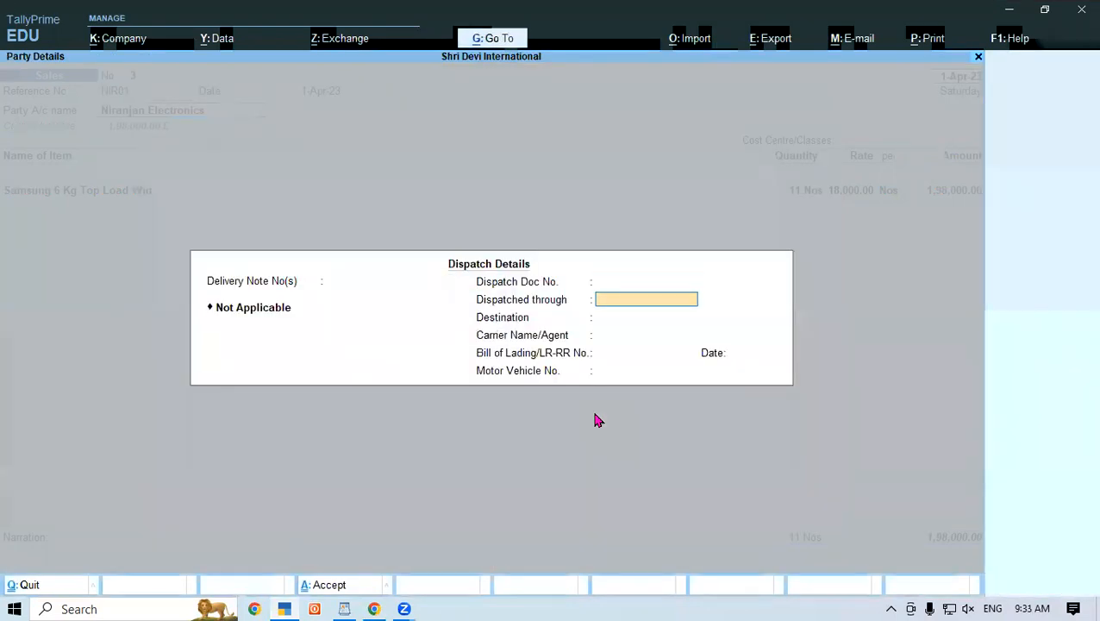
key(Return)
key(Return)
key(Return)
key(Return)
key(Return)
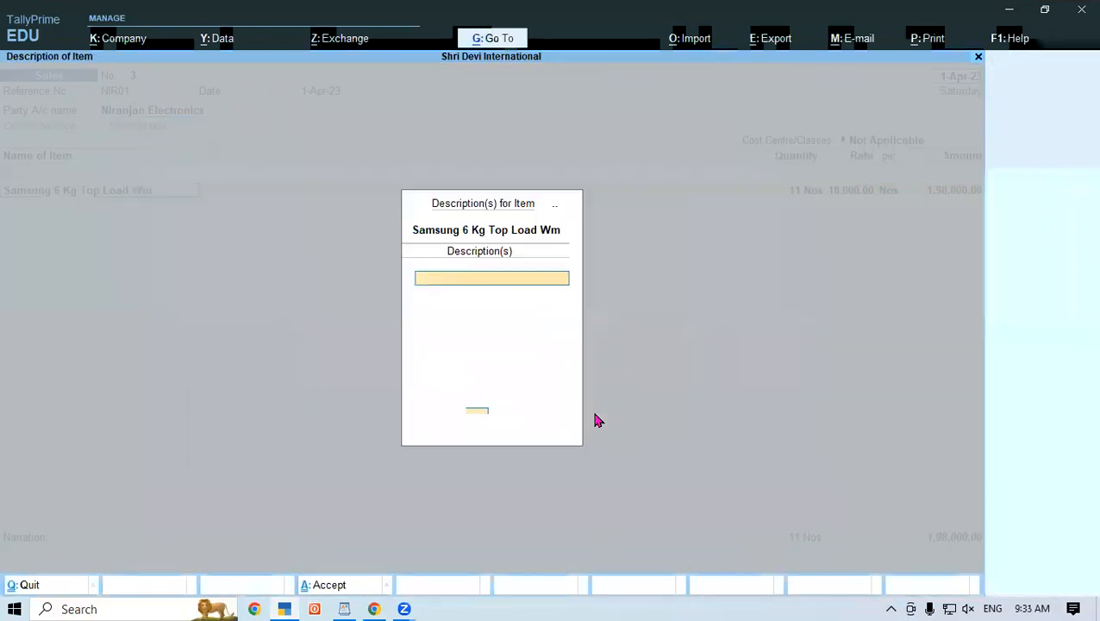
Step: Go through the Samsung 6 Kg Top Load Wm description and stock allocation to reach its accounting details
key(Return)
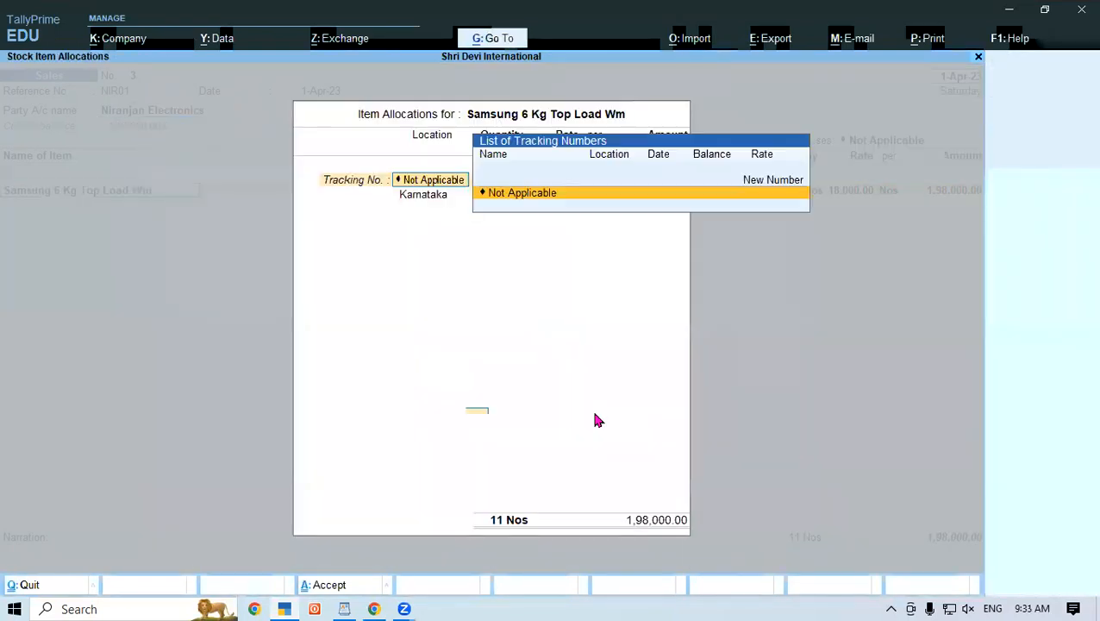
key(Return)
key(Return)
key(Return)
key(Return)
key(Return)
key(Return)
key(Return)
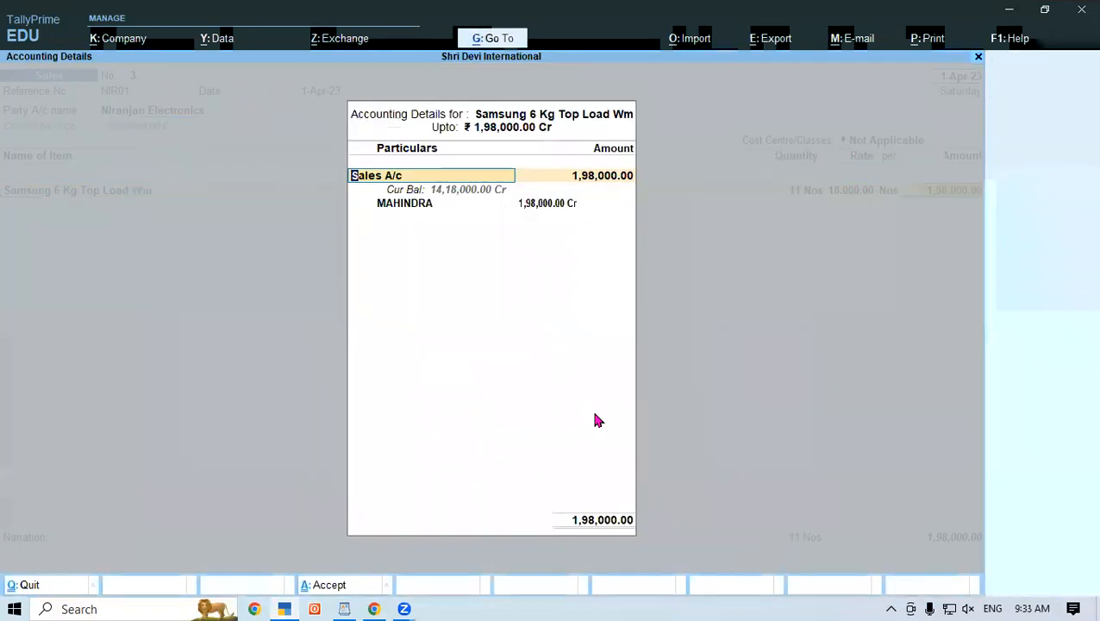
Step: View the list of cost centres for the Sales A/c allocation and quit the voucher back to the Day Book
key(Return)
key(Return)
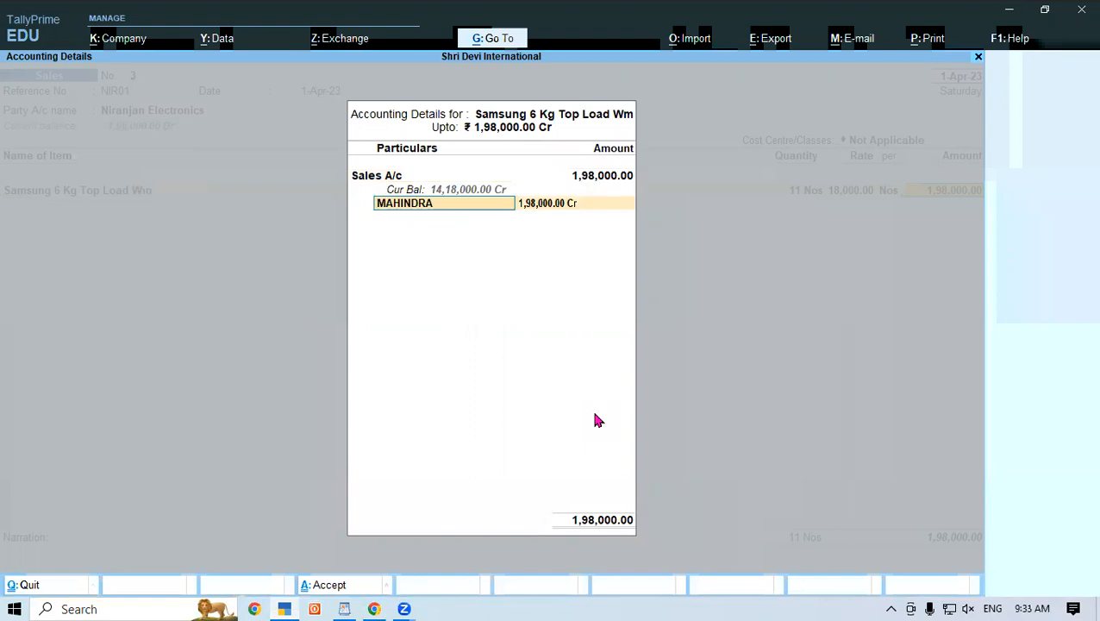
key(BackSpace)
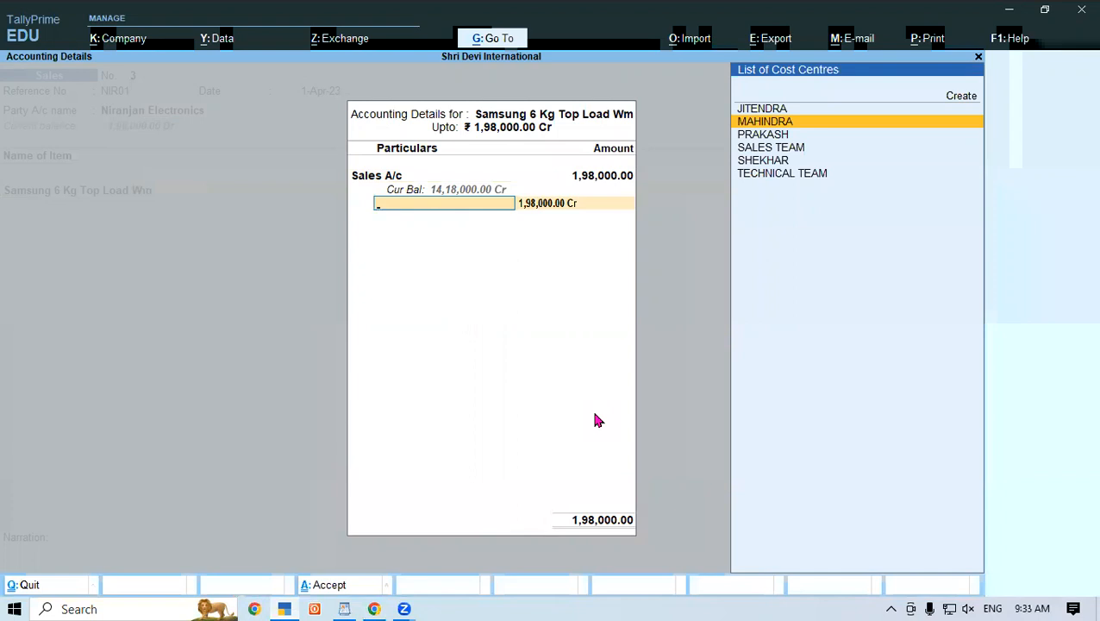
key(Escape)
key(Return)
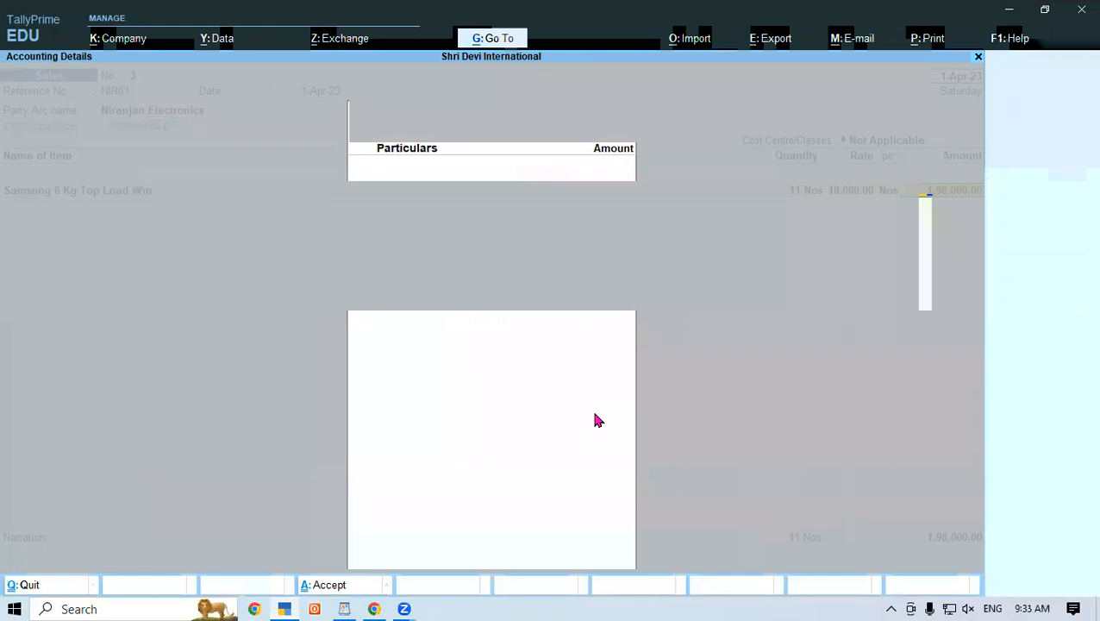
key(Escape)
key(Return)
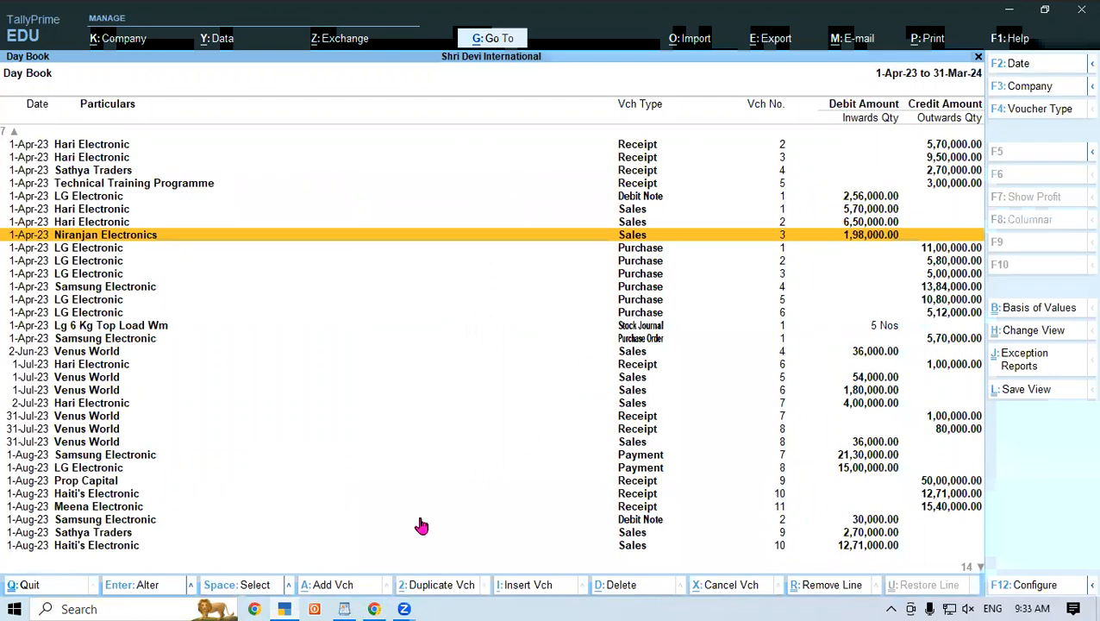
Step: Reopen the Niranjan Electronics sales voucher, and read Illustration 3 on using a cost centre class in the course PDF
key(Return)
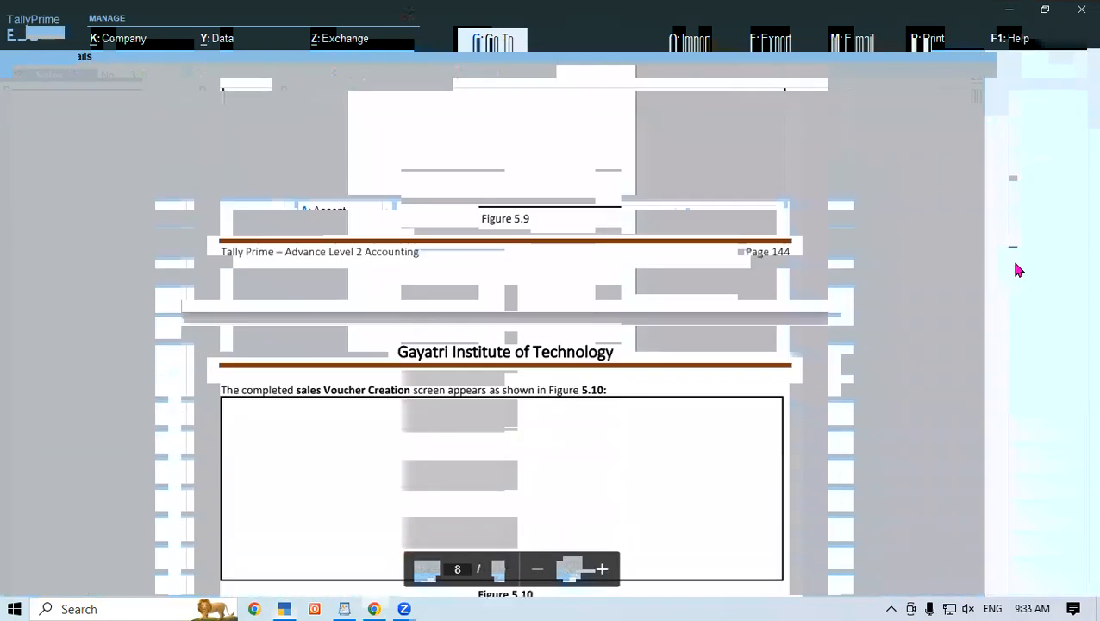
scroll(1016, 278, down, 3)
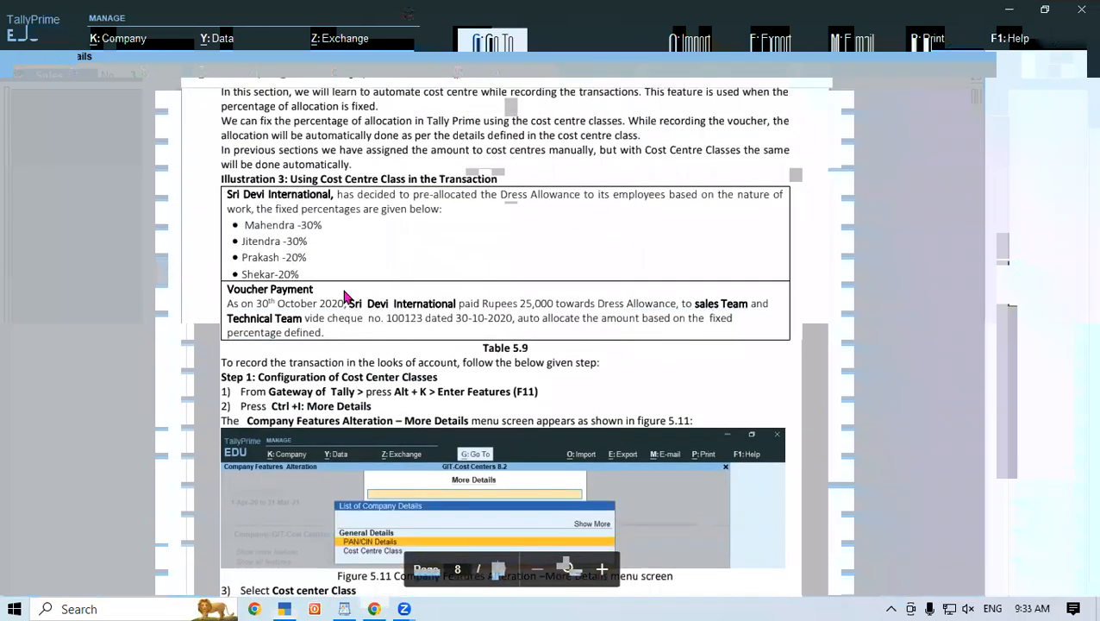
Step: Read the PDF's steps on cost centre class setup and the Dress Allowances ledger, then switch back to TallyPrime's Gateway of Tally
scroll(1018, 296, down, 15)
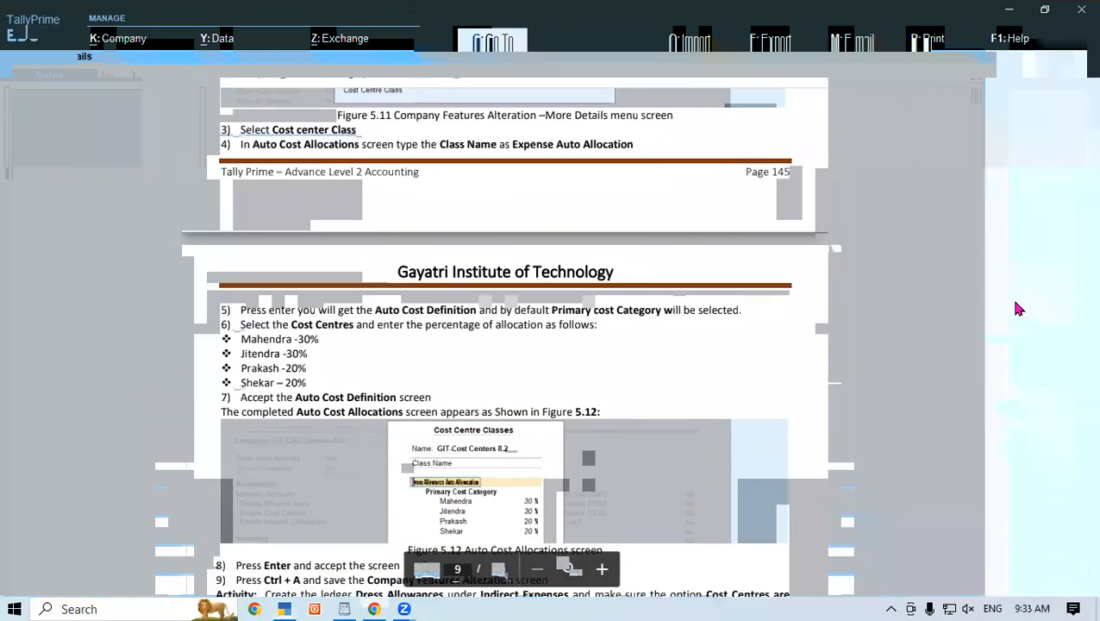
scroll(1018, 318, down, 3)
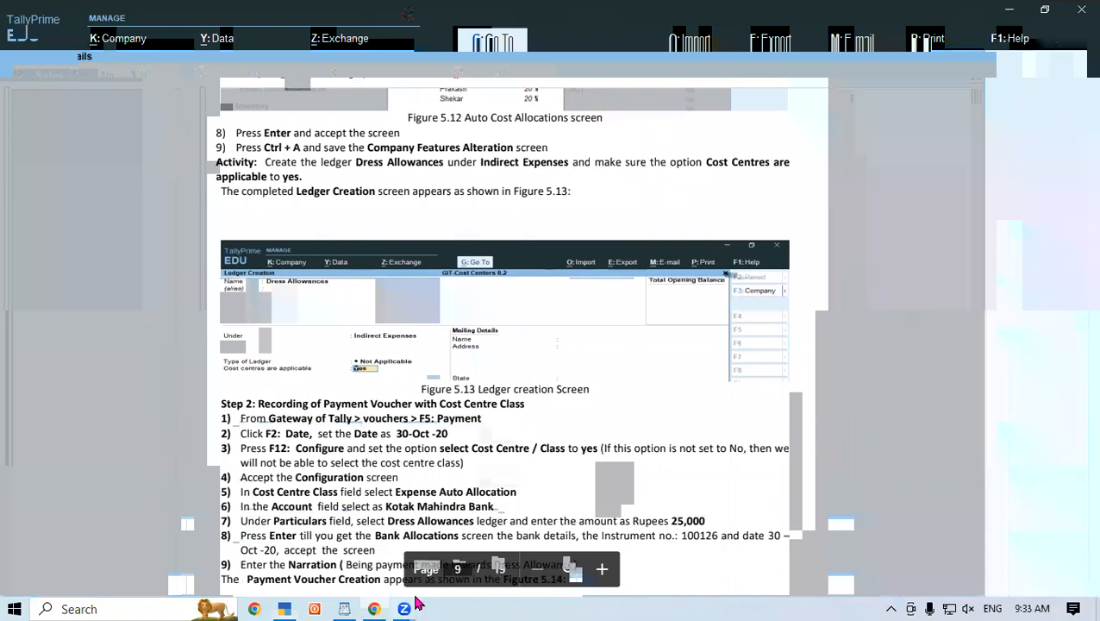
click(284, 608)
key(Escape)
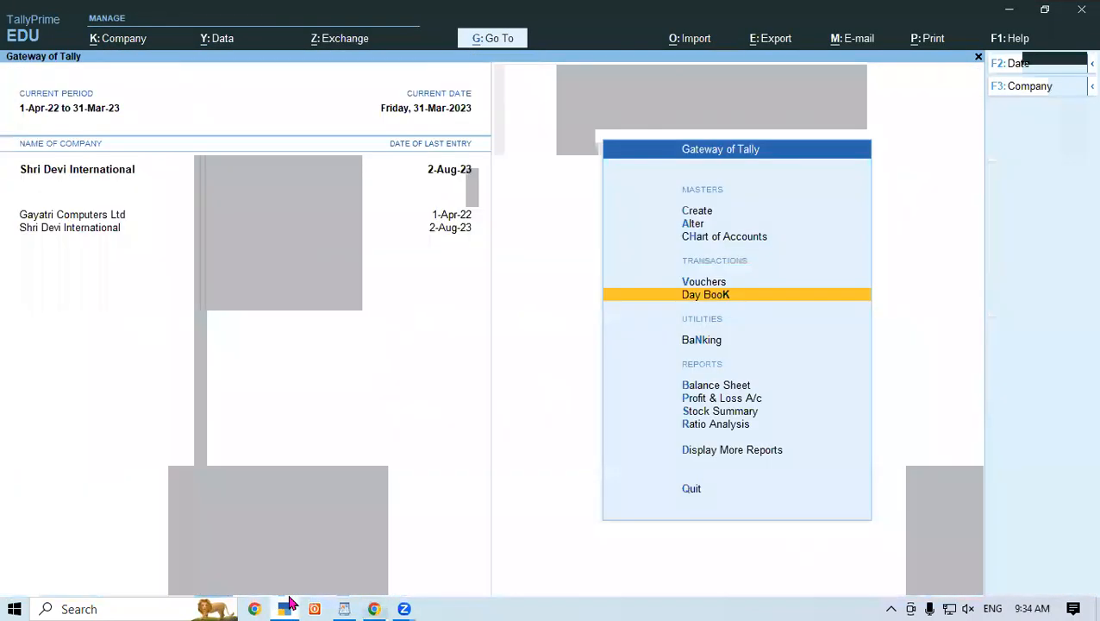
Step: Open the Dress Allowances ledger for alteration to view its cost centre setting
key(a)
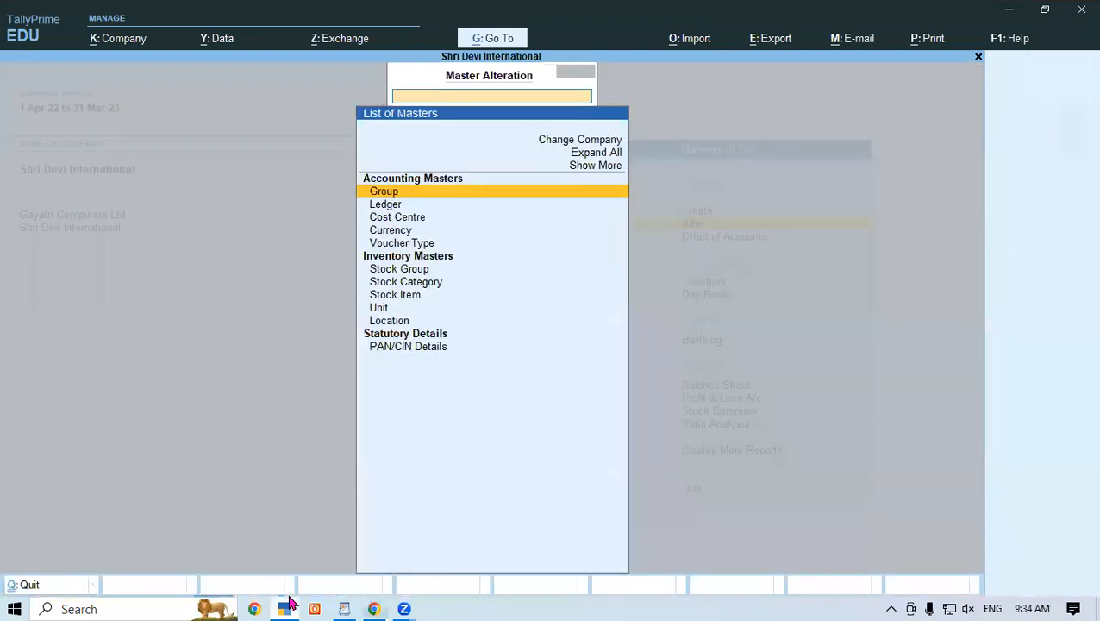
key(Down)
key(Return)
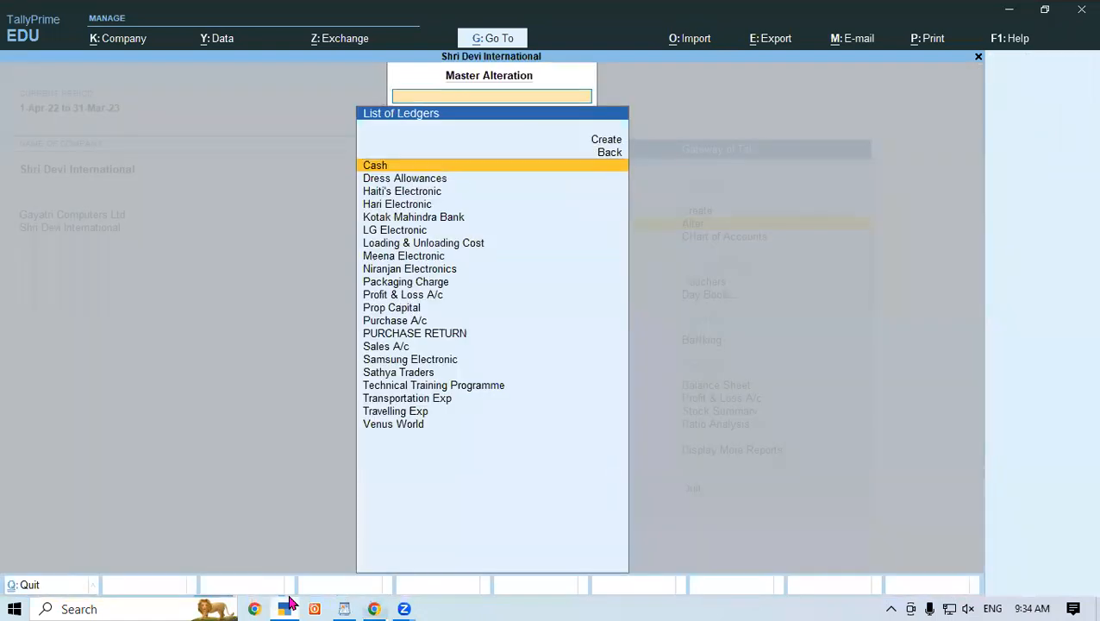
key(Down)
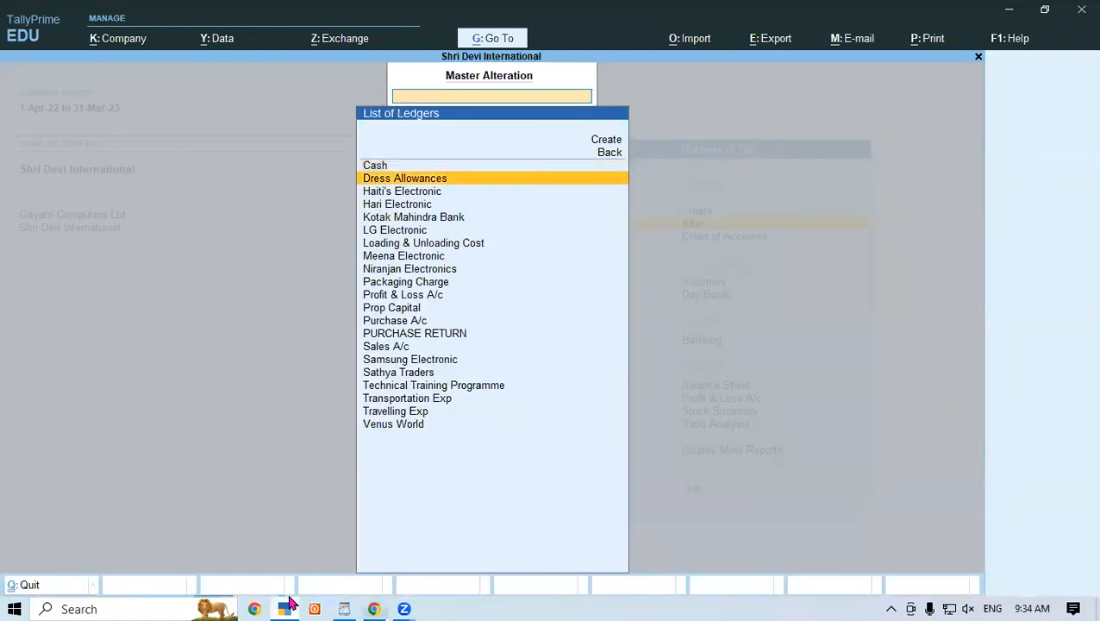
key(Return)
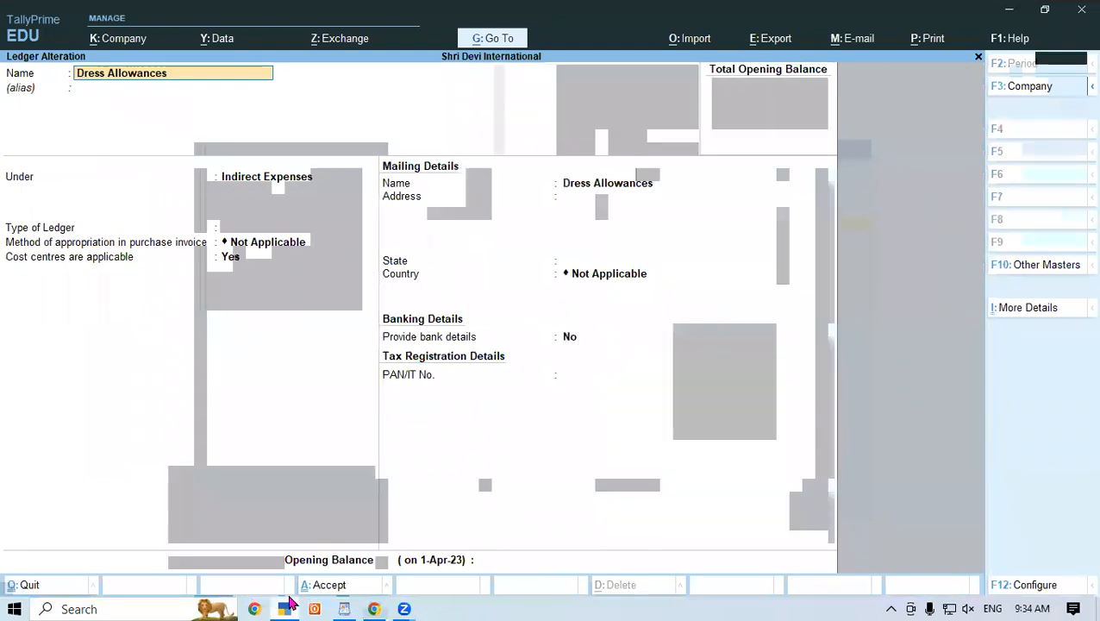
Step: Go through the ledger configuration options, including Apply Cost Centres for Ledgers, and close the configuration
key(F12)
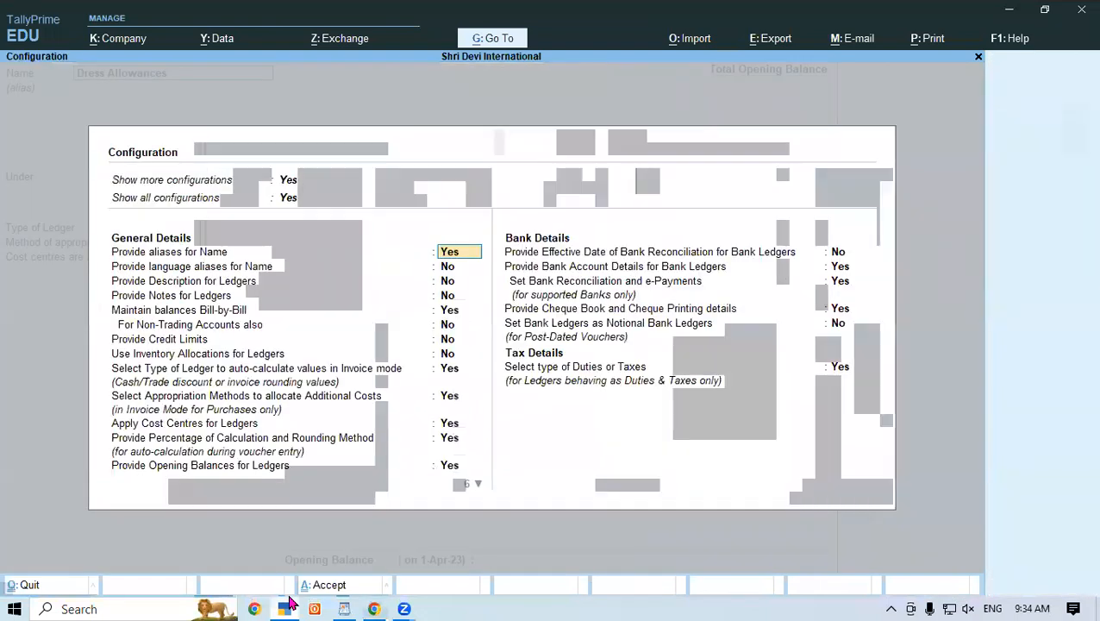
key(Down)
key(Down)
key(Down)
key(Down)
key(Down)
key(Down)
key(Down)
key(Down)
key(Down)
key(Down)
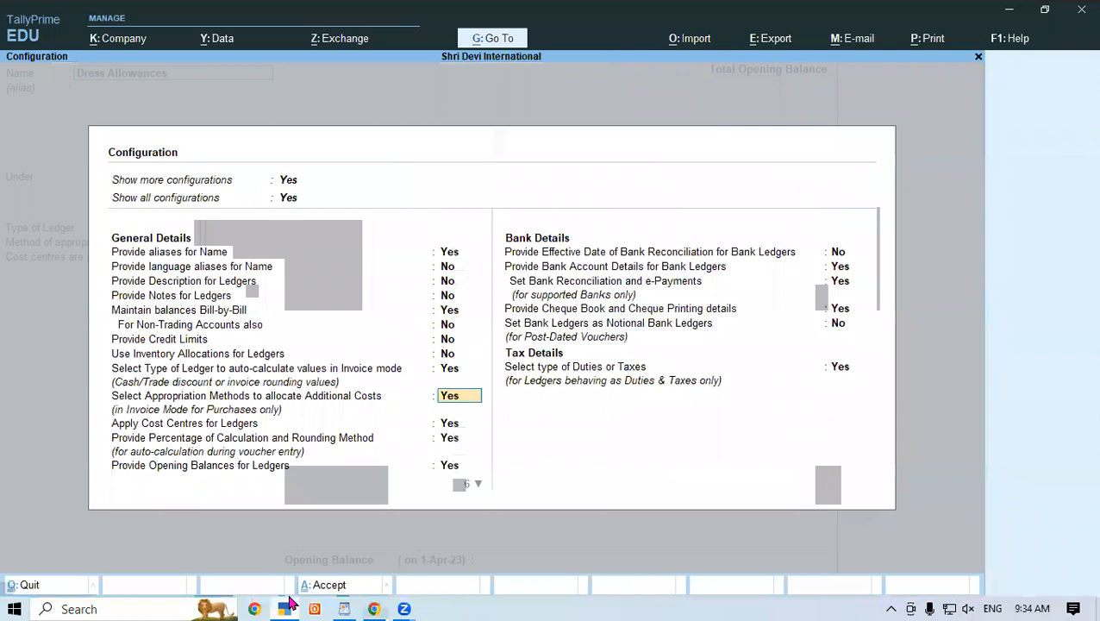
key(Down)
key(Down)
key(Down)
key(Down)
key(Down)
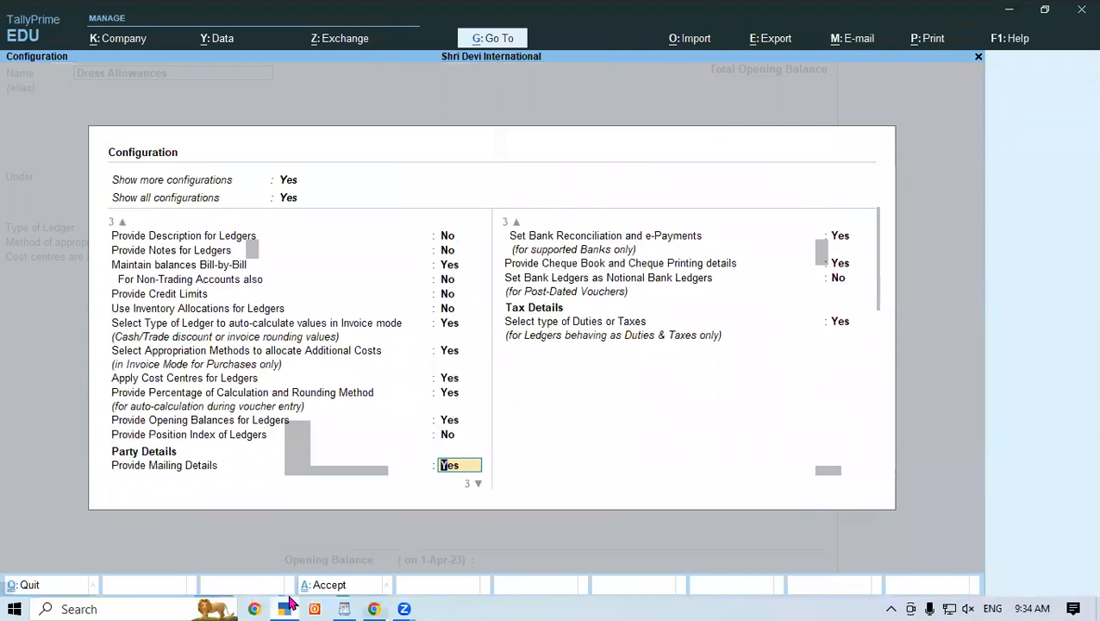
key(Down)
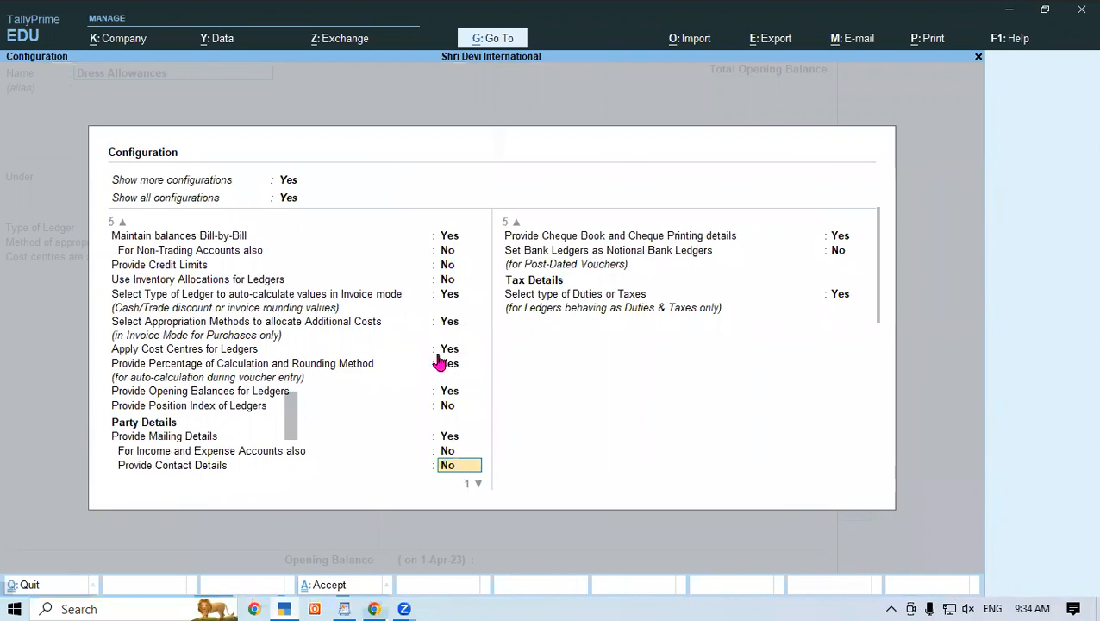
key(Return)
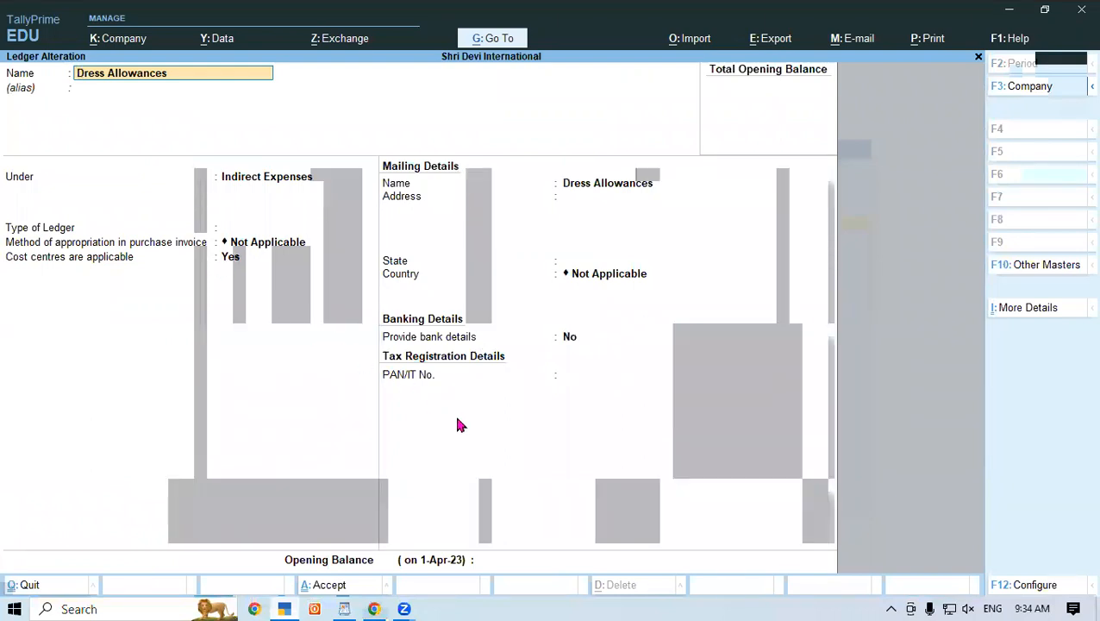
Step: Quit the Dress Allowances ledger alteration and return to the Gateway of Tally
key(ctrl)
key(ctrl+q)
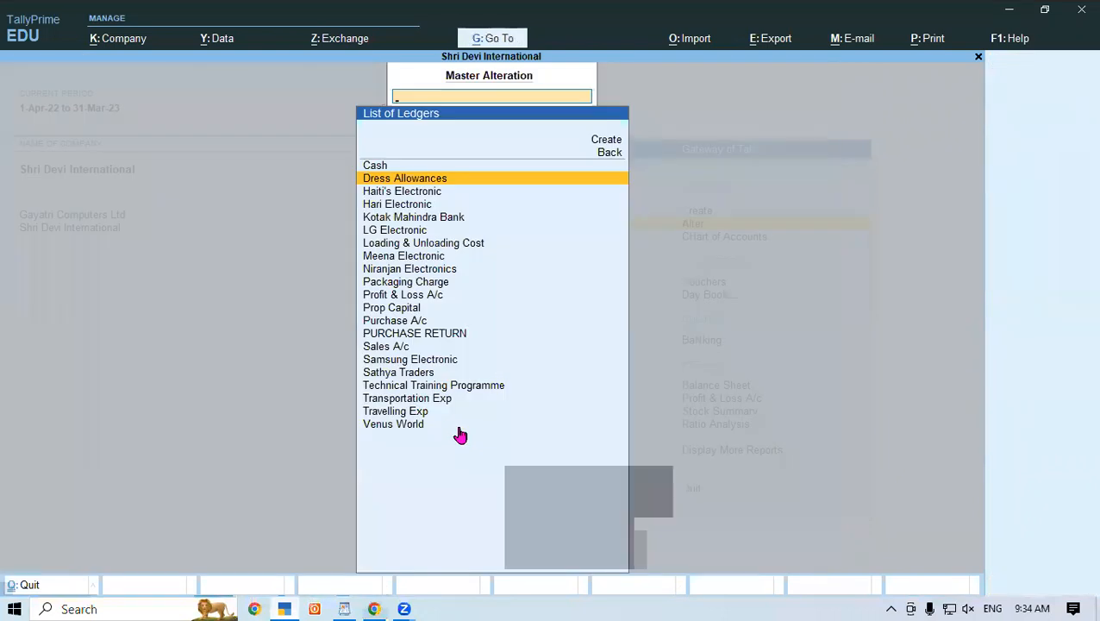
key(Escape)
key(Escape)
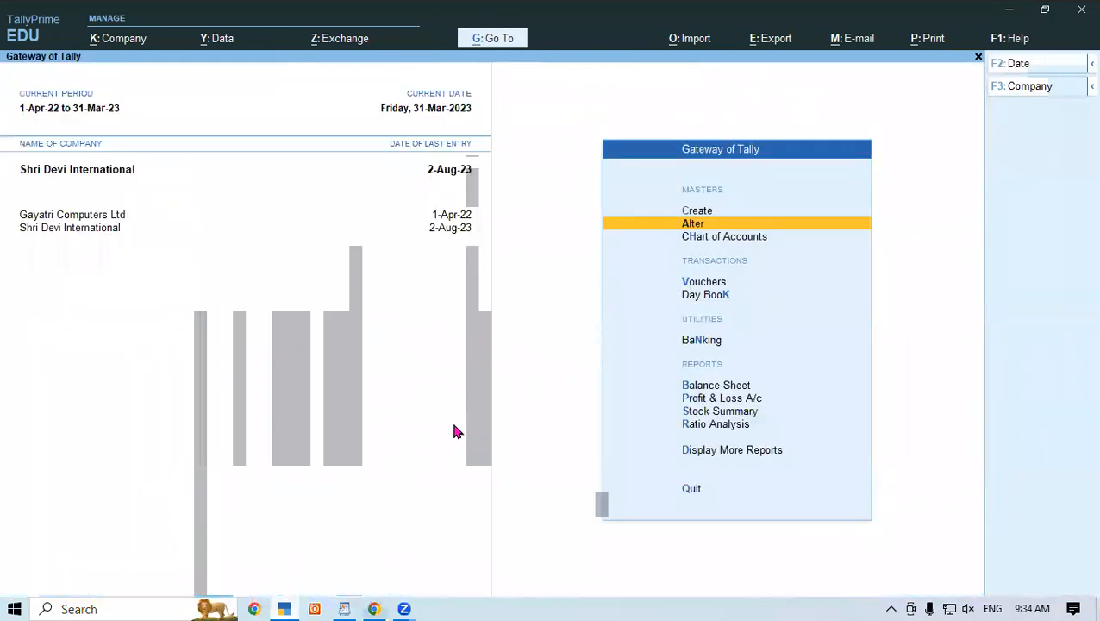
Step: Open the Day Book and set its period from 1-4-2023 to 31-3-24
key(Down)
key(Down)
key(Down)
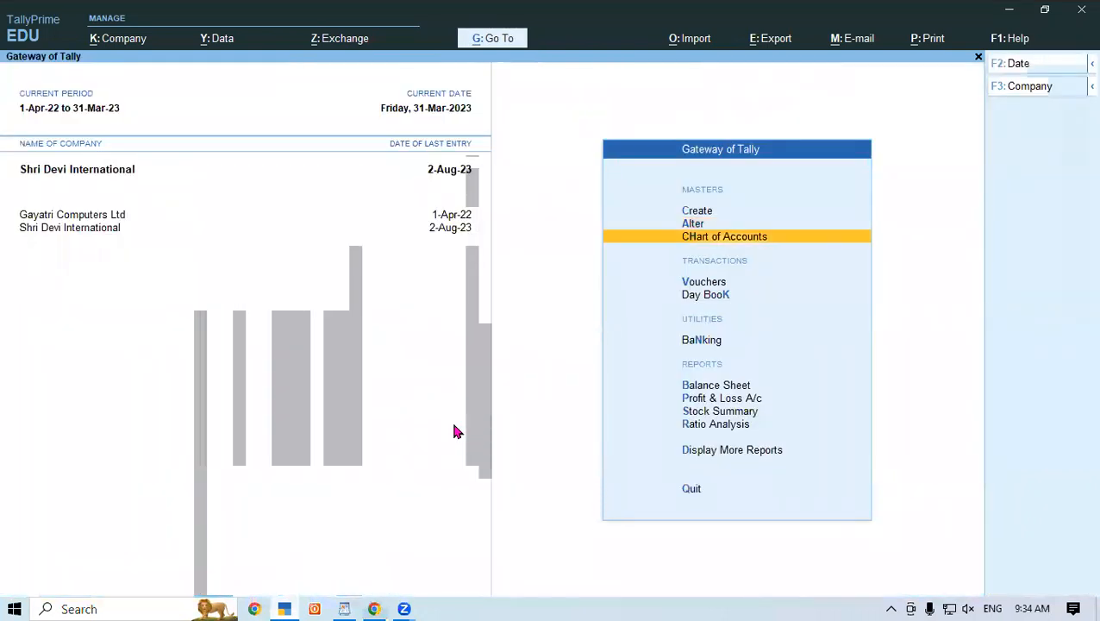
key(Return)
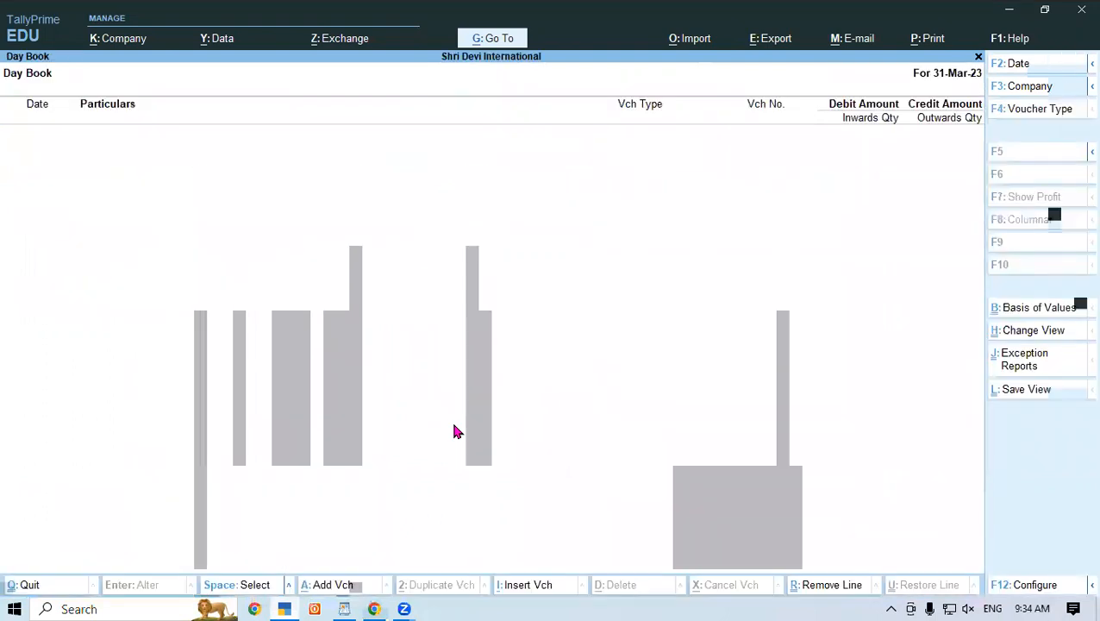
key(F2)
text(1-4-2023)
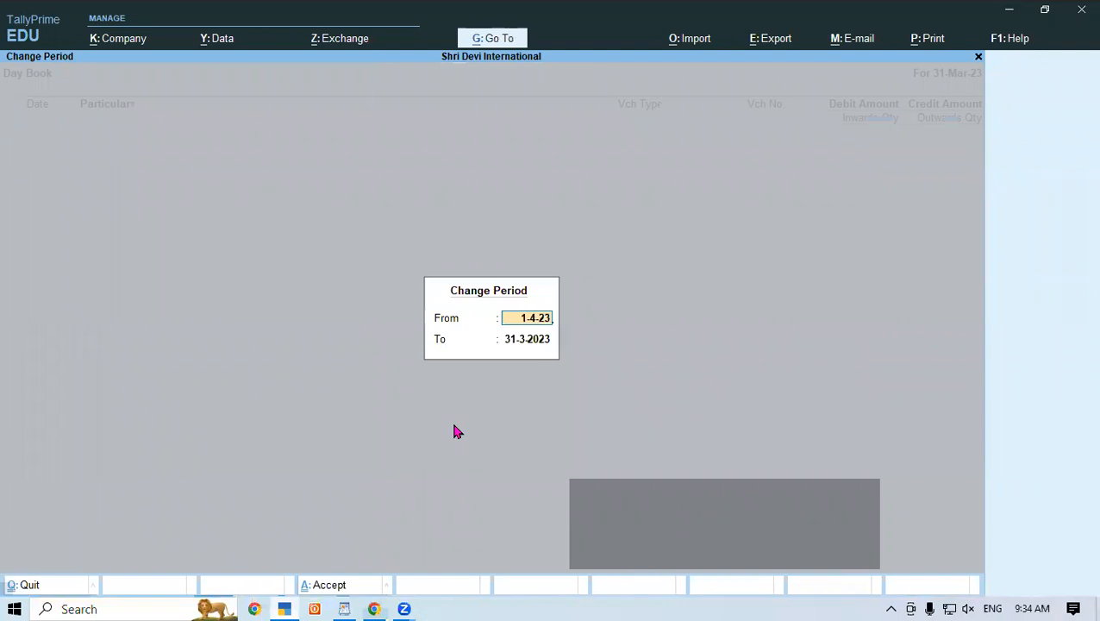
key(Return)
key(BackSpace)
text(31)
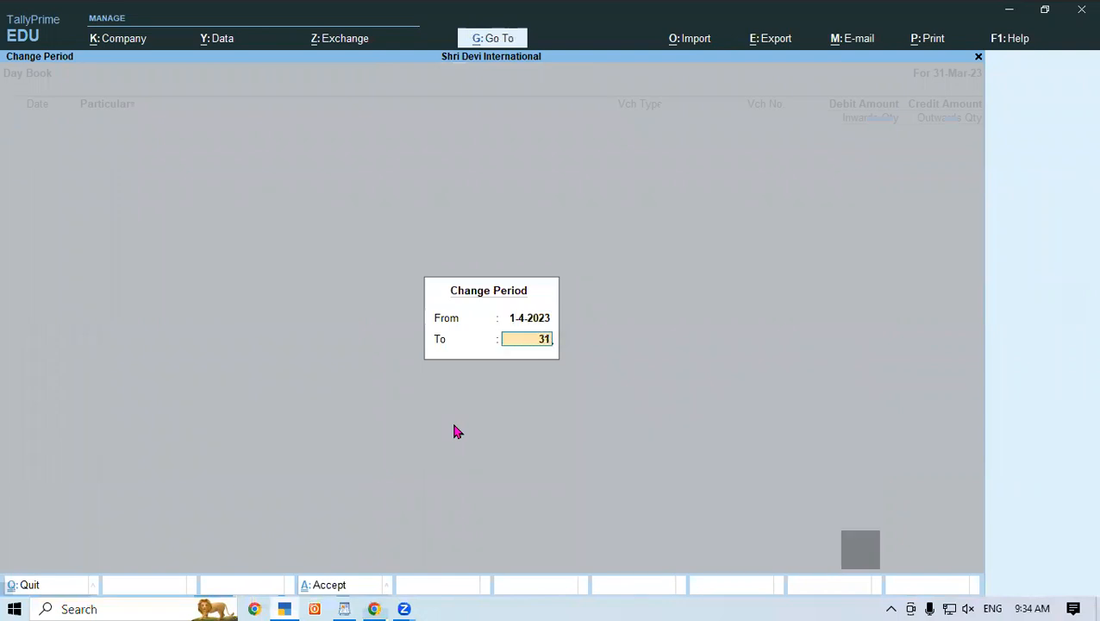
text(-3-24)
key(Return)
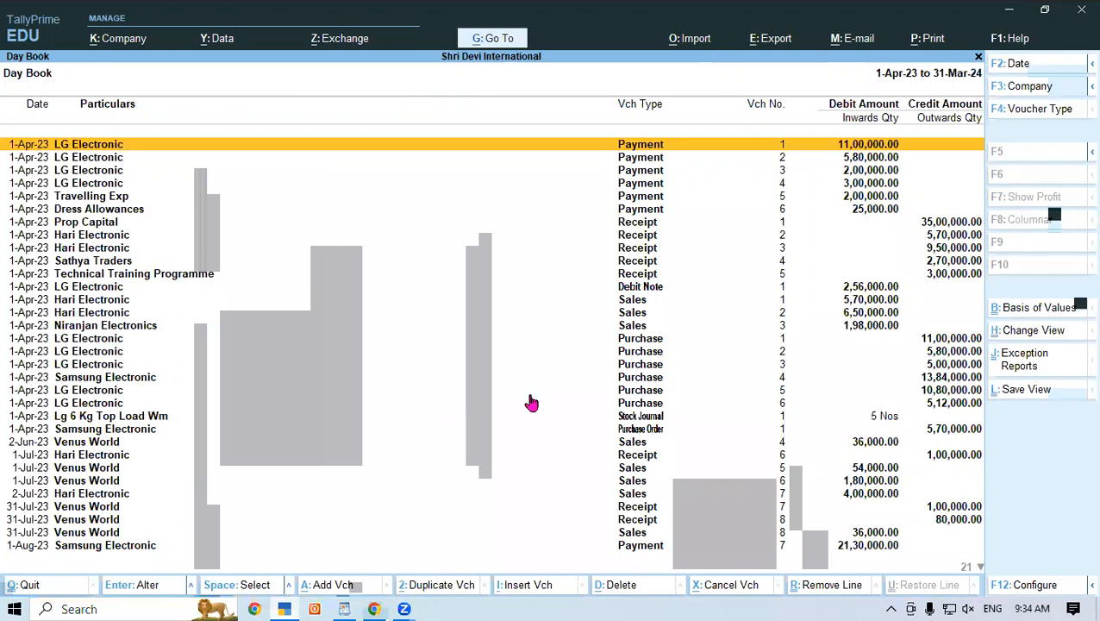
Step: Open the Dress Allowances payment voucher, view its Auto Allocation class, and compare it with the payment voucher in the PDF's Figure 5.14
click(647, 211)
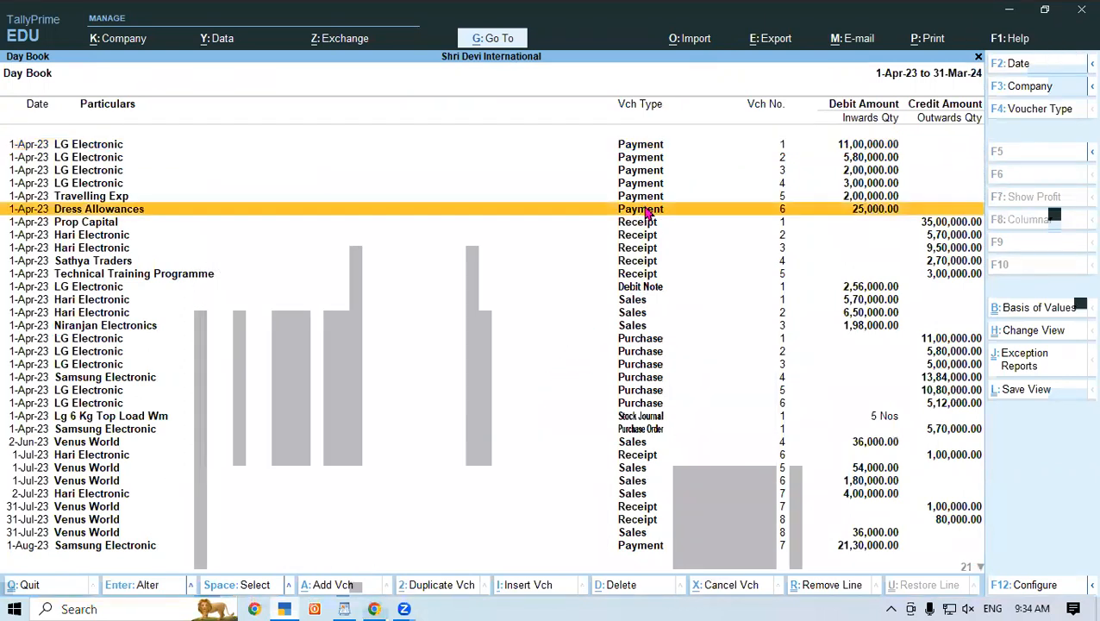
key(Home)
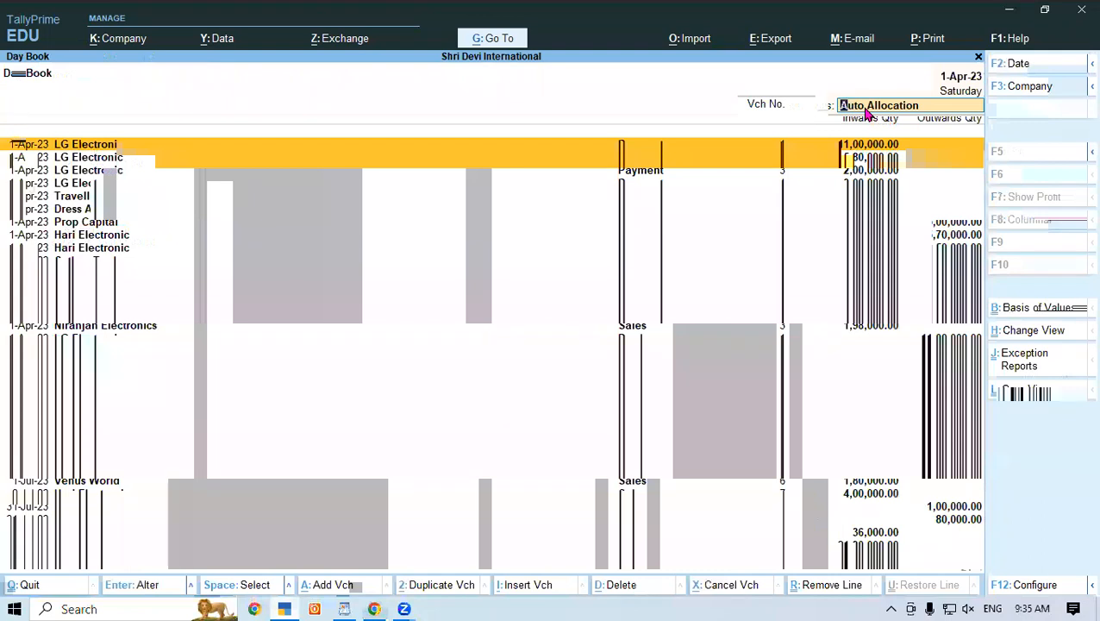
key(ctrl)
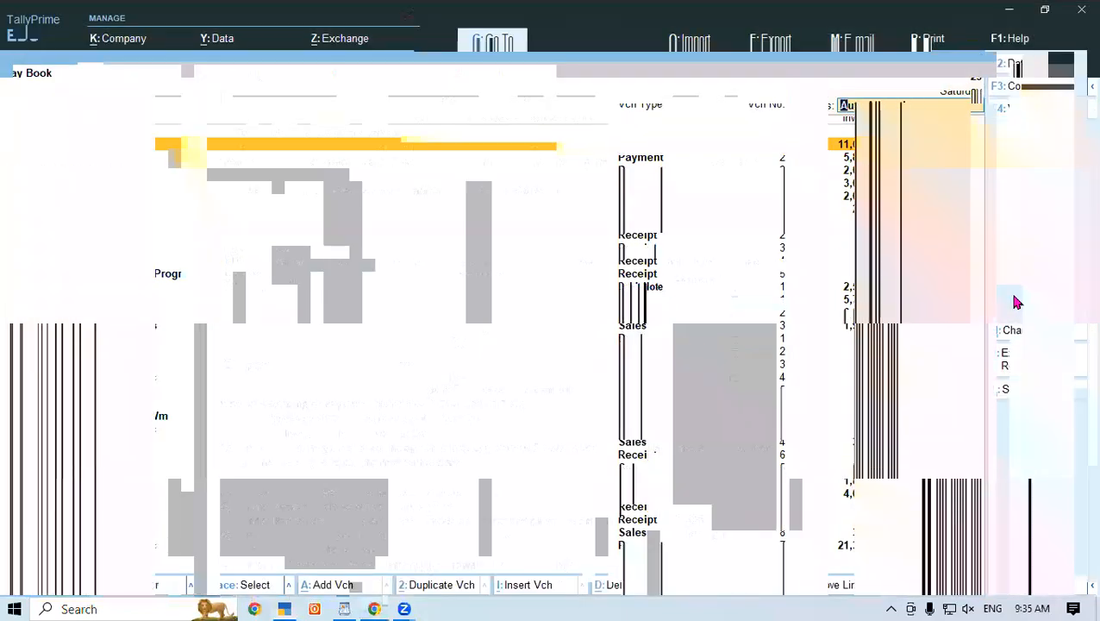
scroll(1013, 315, down, 2)
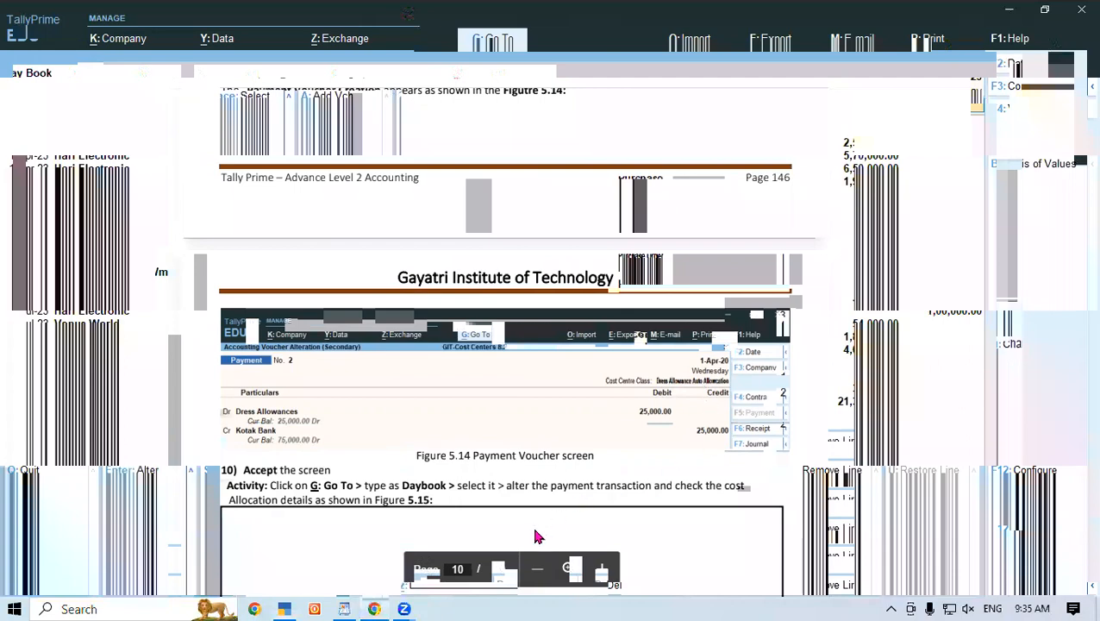
click(286, 606)
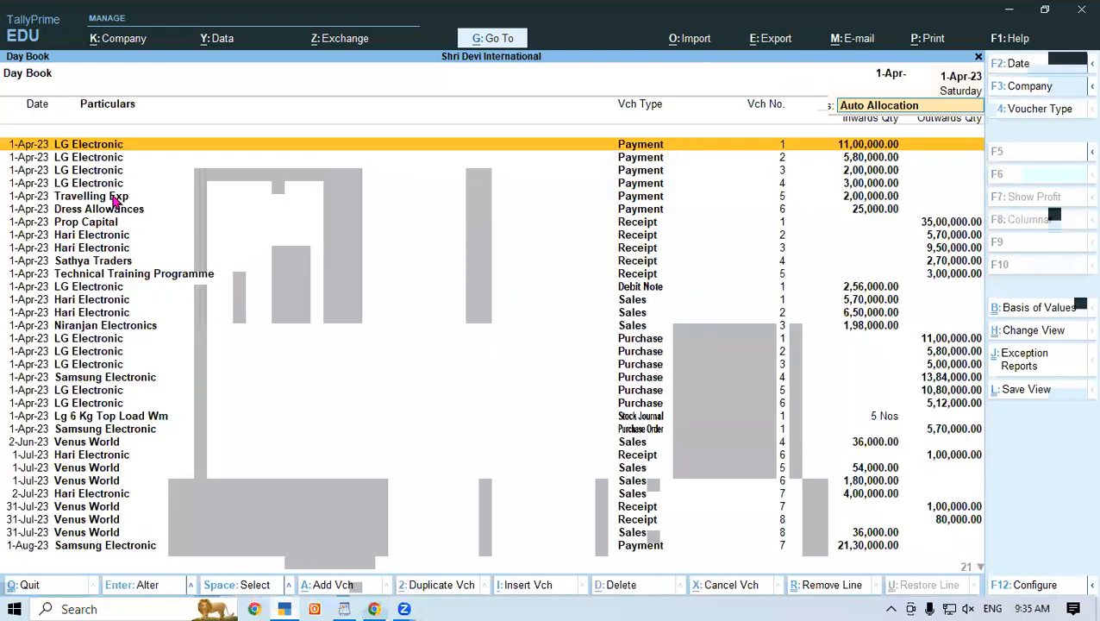
key(Return)
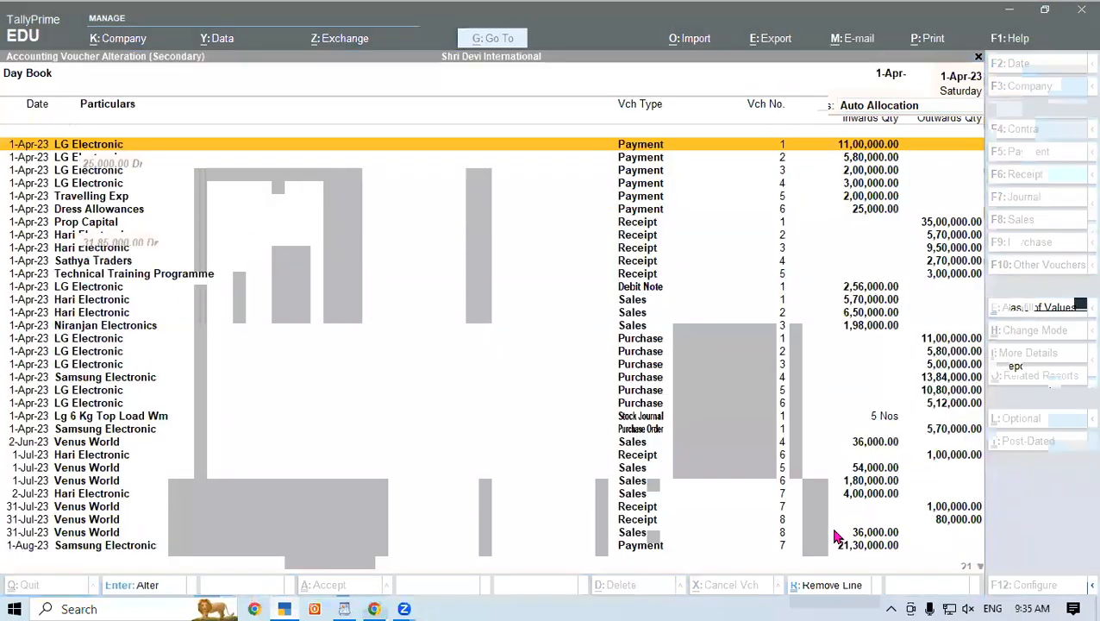
Step: Handwrite the calculation 25000 x 30/100 over the payment voucher, mark its allocation lines, and erase the annotations
mouse_move(610, 314)
mouse_down()
mouse_move(614, 353)
mouse_move(640, 339)
mouse_up()
mouse_move(640, 299)
mouse_down()
mouse_move(648, 342)
mouse_move(658, 282)
mouse_move(717, 253)
mouse_up()
mouse_move(739, 217)
mouse_down()
mouse_move(738, 263)
mouse_move(769, 223)
mouse_move(761, 241)
mouse_move(793, 226)
mouse_up()
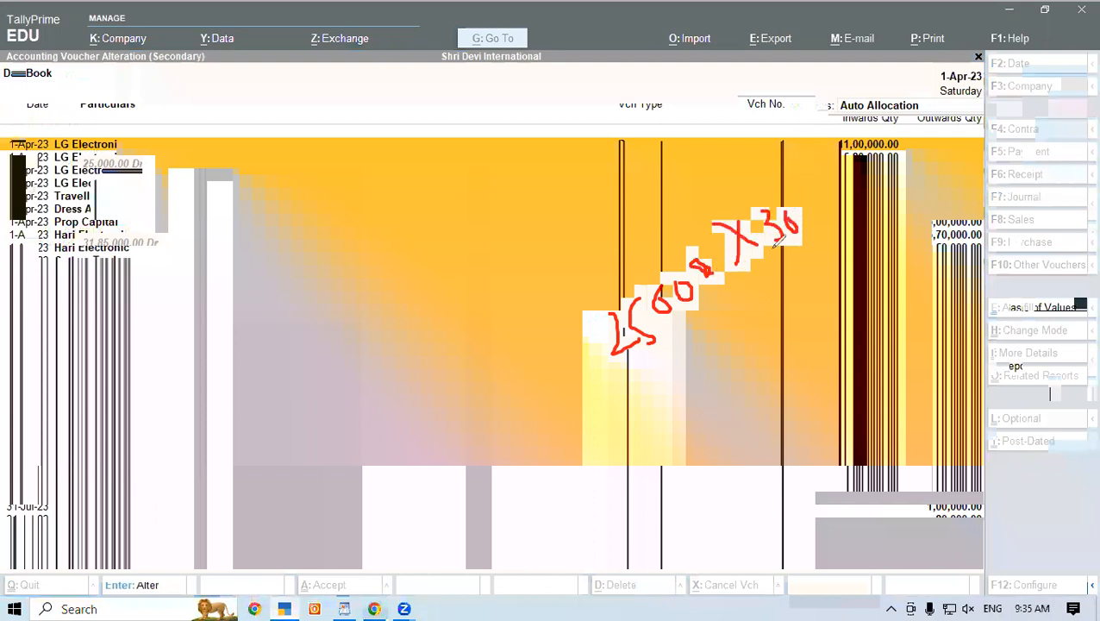
mouse_move(700, 327)
mouse_down()
mouse_move(802, 256)
mouse_move(764, 329)
mouse_up()
mouse_move(790, 285)
mouse_down()
mouse_move(785, 319)
mouse_move(840, 280)
mouse_up()
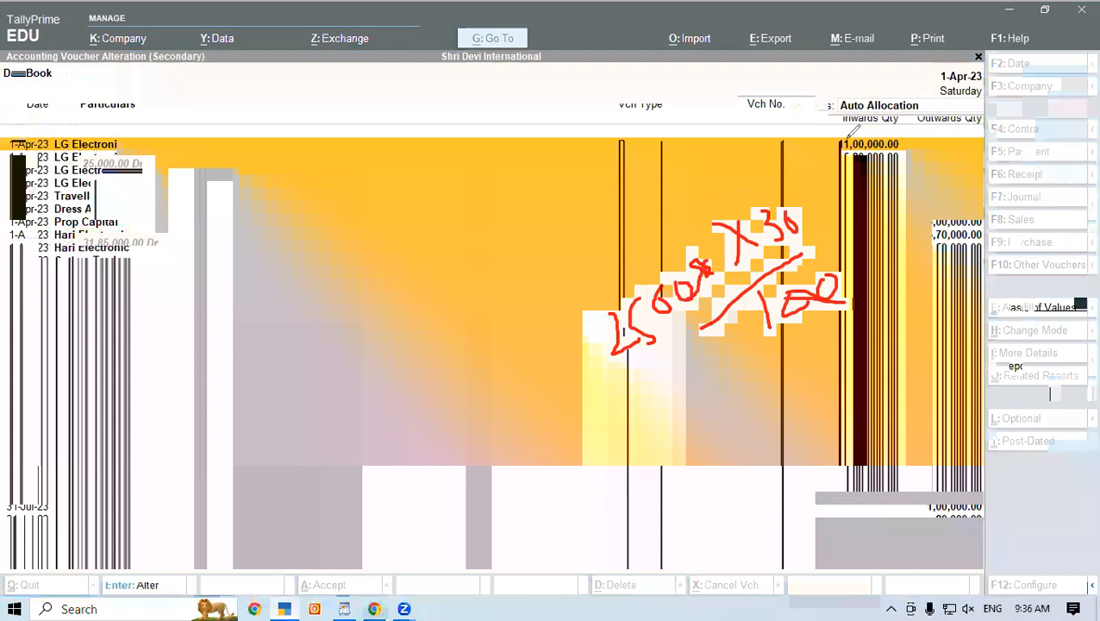
mouse_move(231, 176)
mouse_down()
mouse_move(247, 159)
mouse_move(244, 170)
mouse_up()
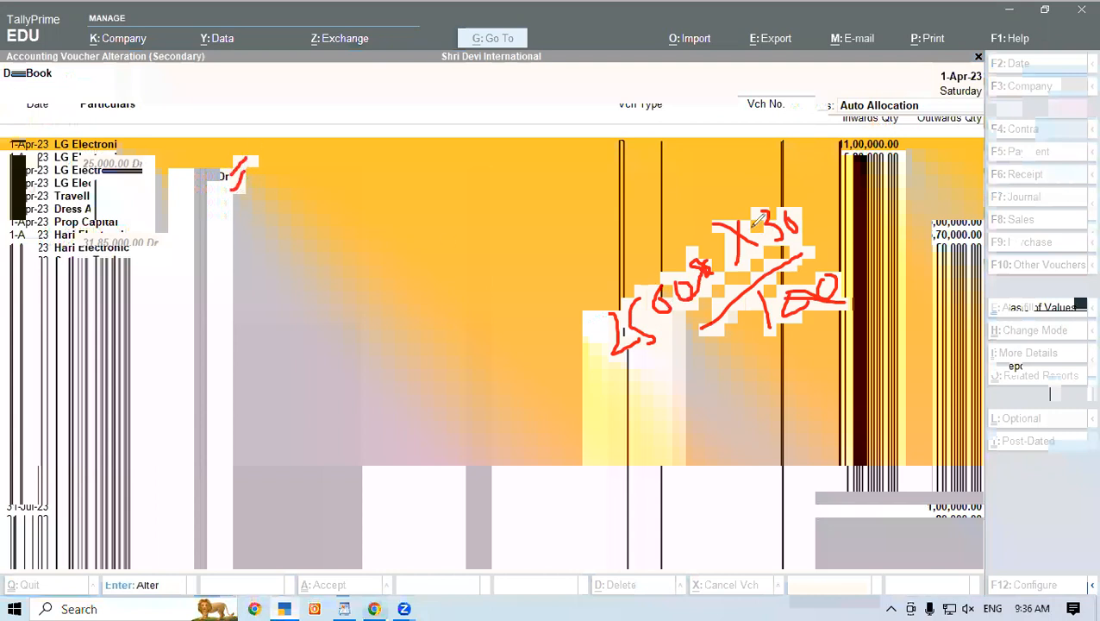
drag(762, 193, 790, 238)
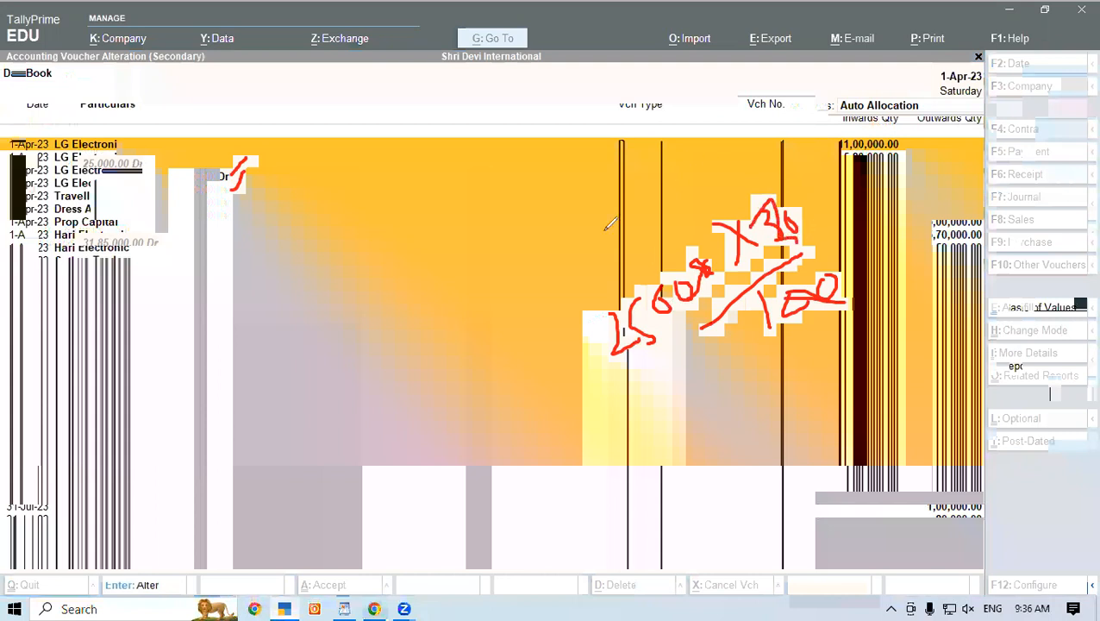
mouse_move(241, 193)
mouse_down()
mouse_move(255, 205)
mouse_move(270, 190)
mouse_move(293, 204)
mouse_up()
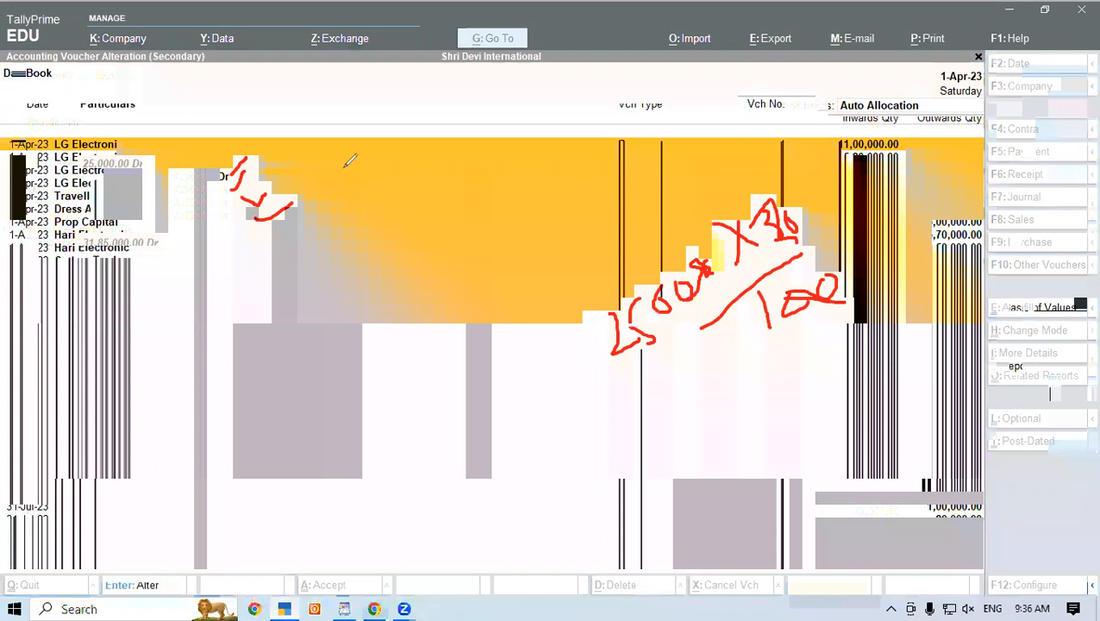
key(e)
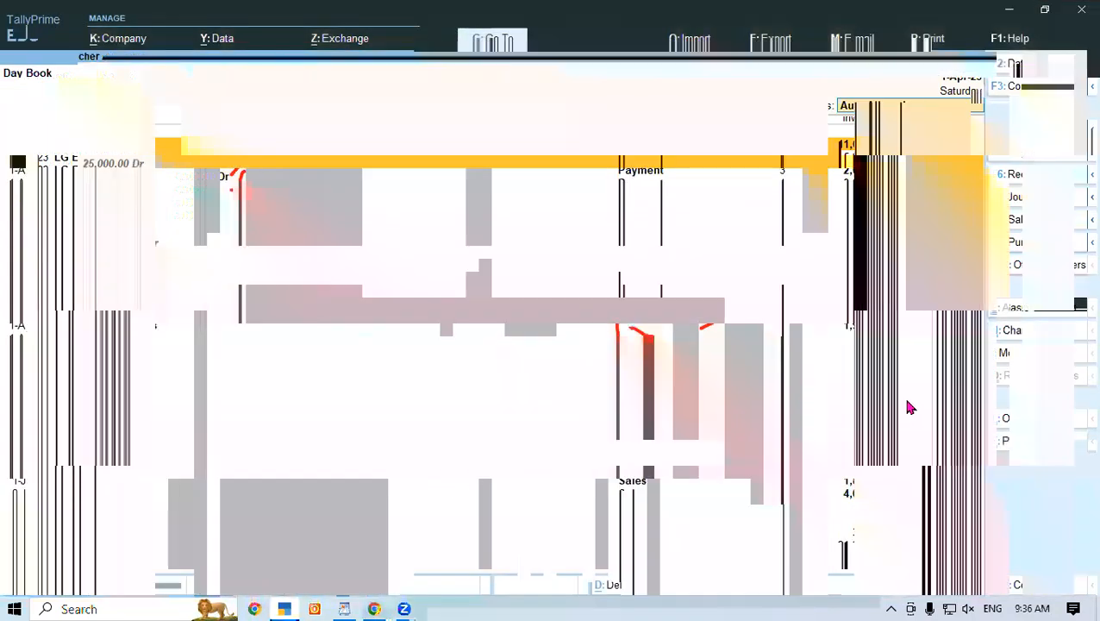
Step: Read the PDF's pages on auto allocation, the Cost Category Summary report, and section 5.2.4 on multiple cost centres and cost categories
key(alt+Tab)
scroll(1014, 330, down, 3)
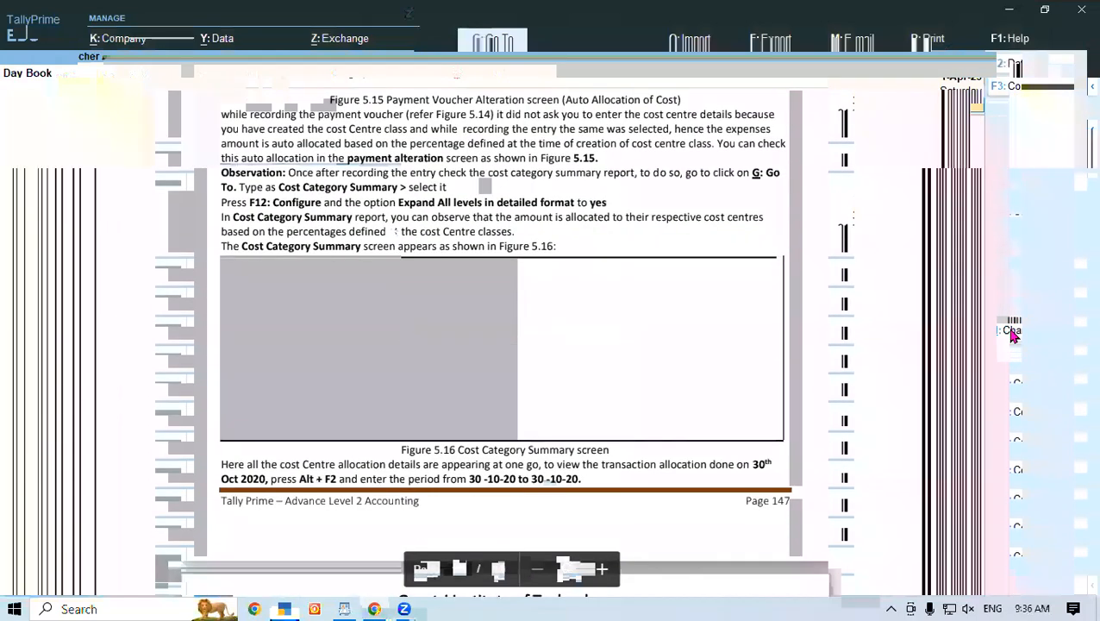
scroll(1014, 336, down, 7)
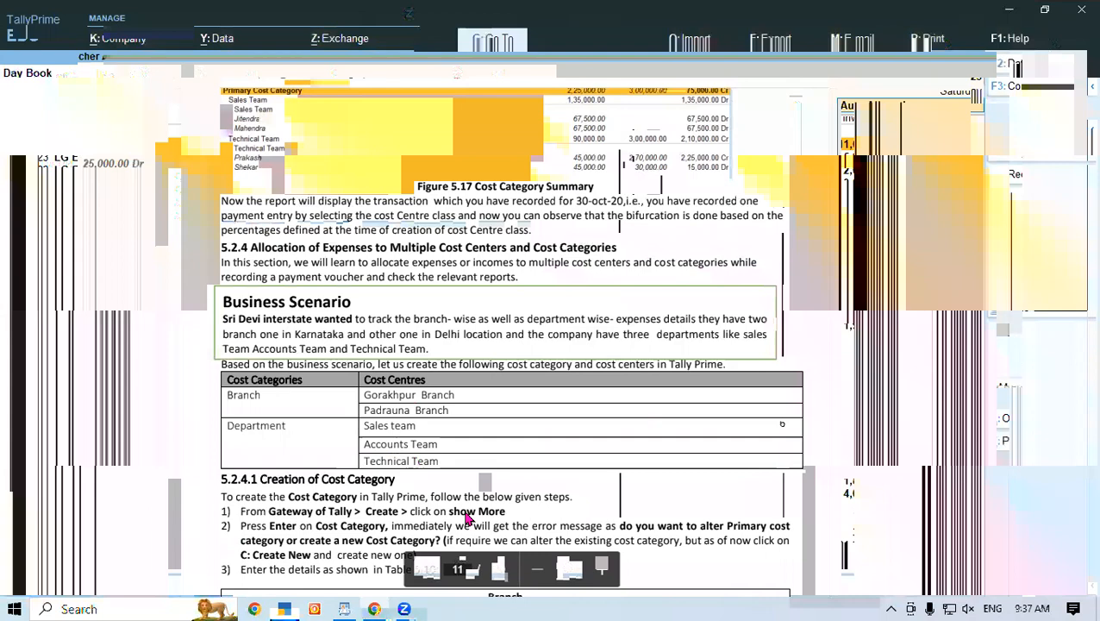
Step: Switch back to TallyPrime and quit the payment voucher and the Day Book to reach the Gateway of Tally
click(285, 607)
key(Escape)
key(Escape)
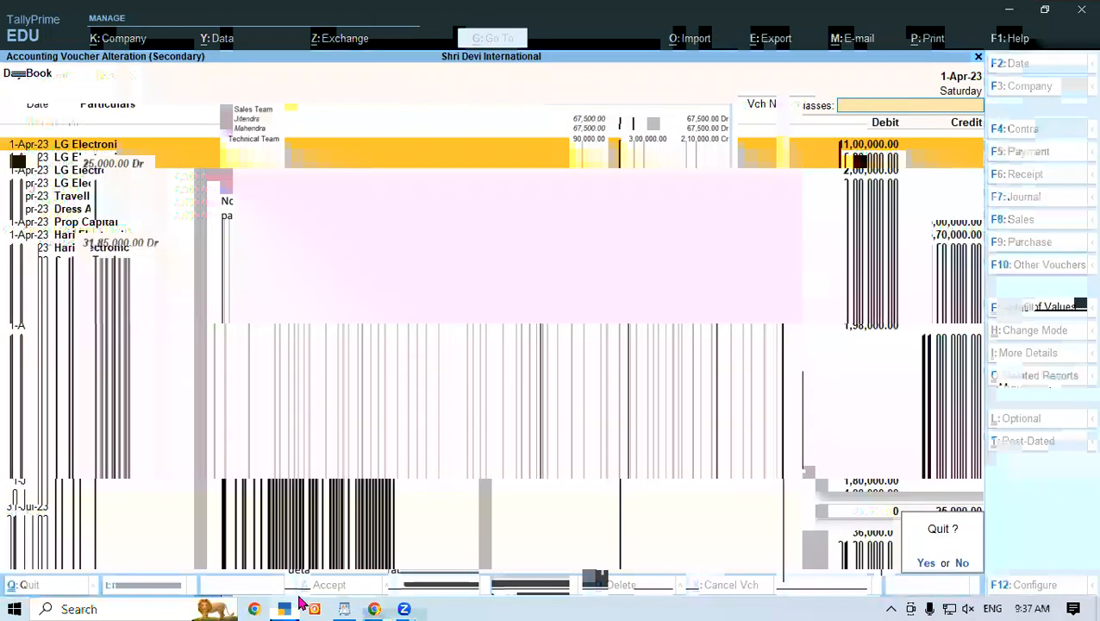
key(y)
key(Escape)
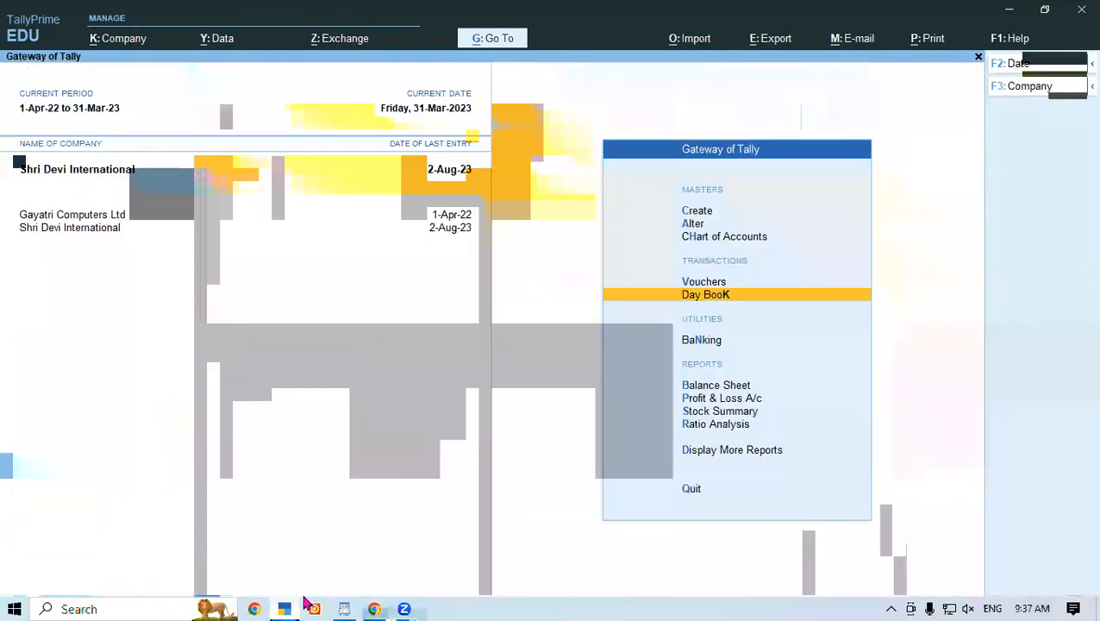
Step: Open the creation form for a new cost centre from the accounting masters
key(c)
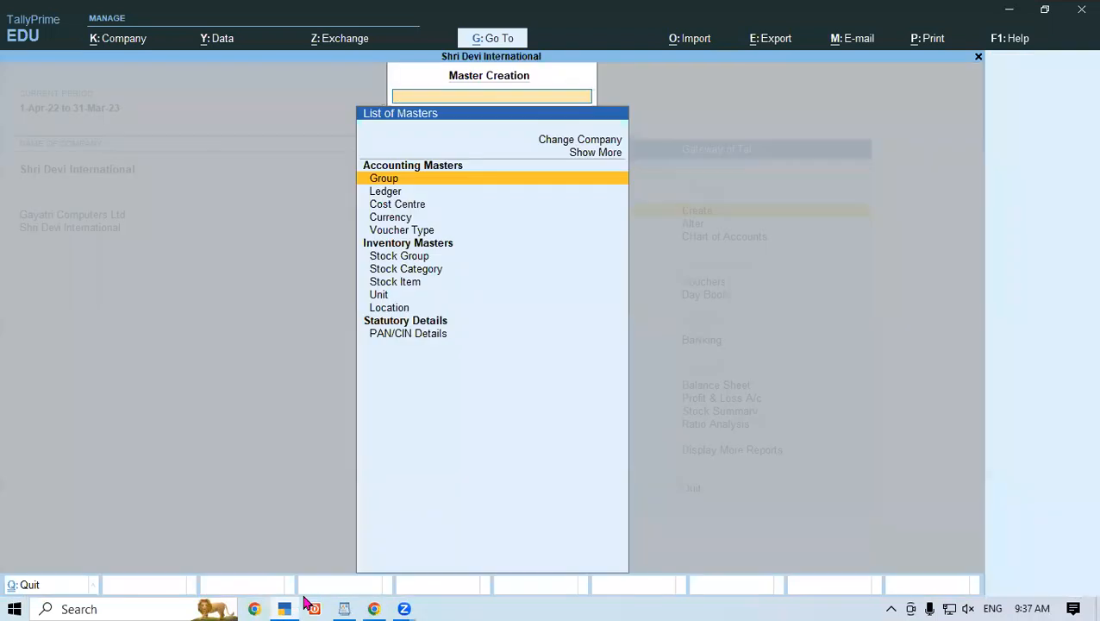
key(Down)
key(Down)
key(Return)
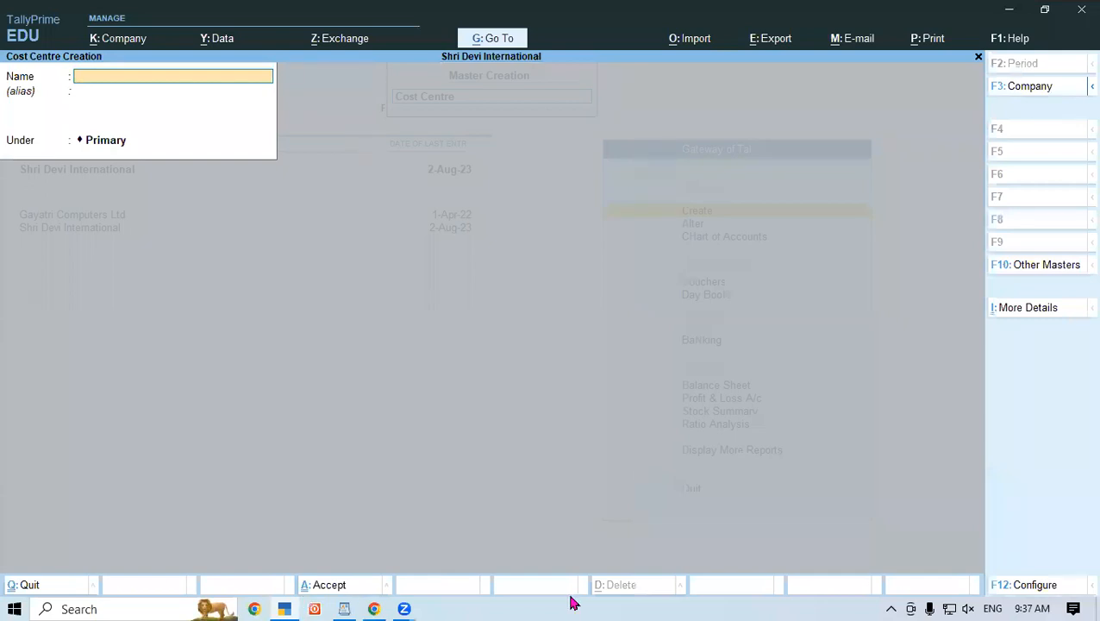
click(375, 607)
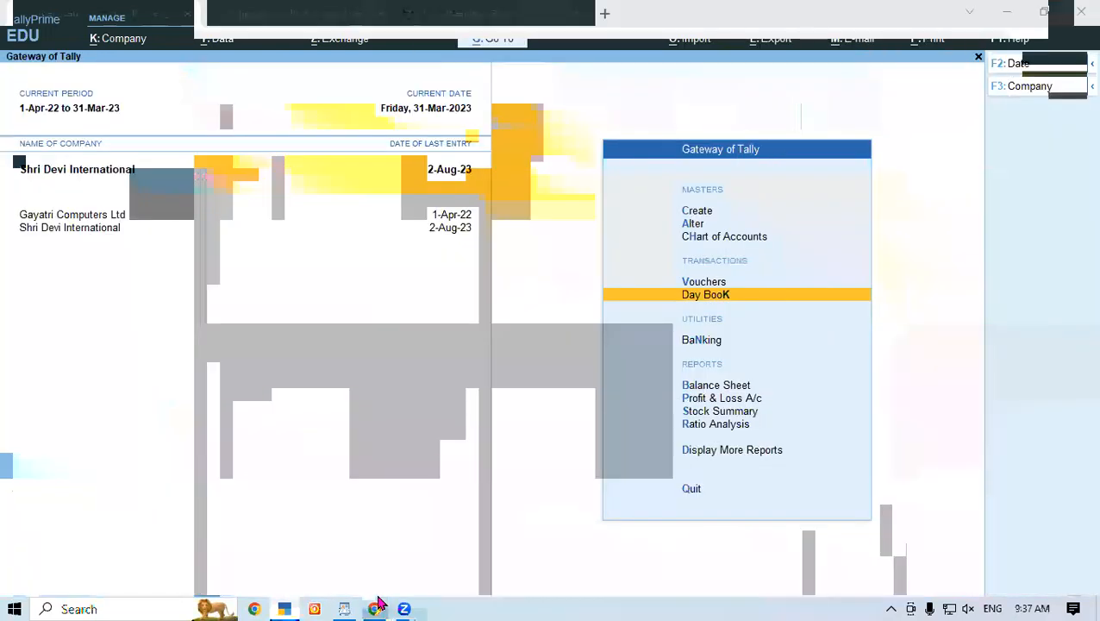
text(Acooun)
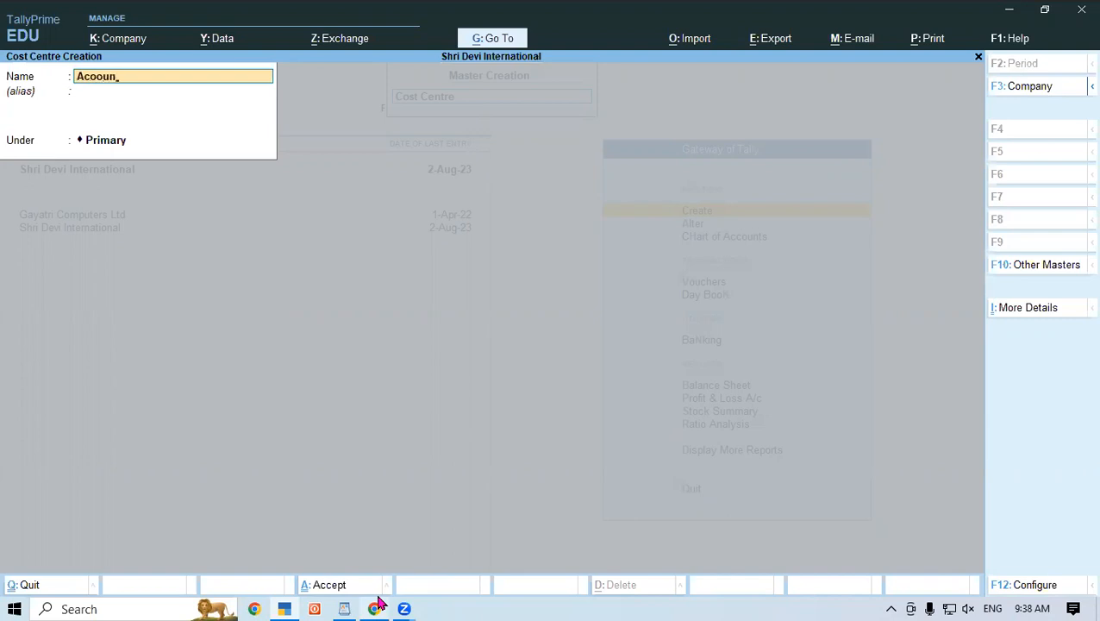
text(ts Te)
key(BackSpace)
key(BackSpace)
key(BackSpace)
key(BackSpace)
key(BackSpace)
key(BackSpace)
key(BackSpace)
key(BackSpace)
text(unts Team)
key(Return)
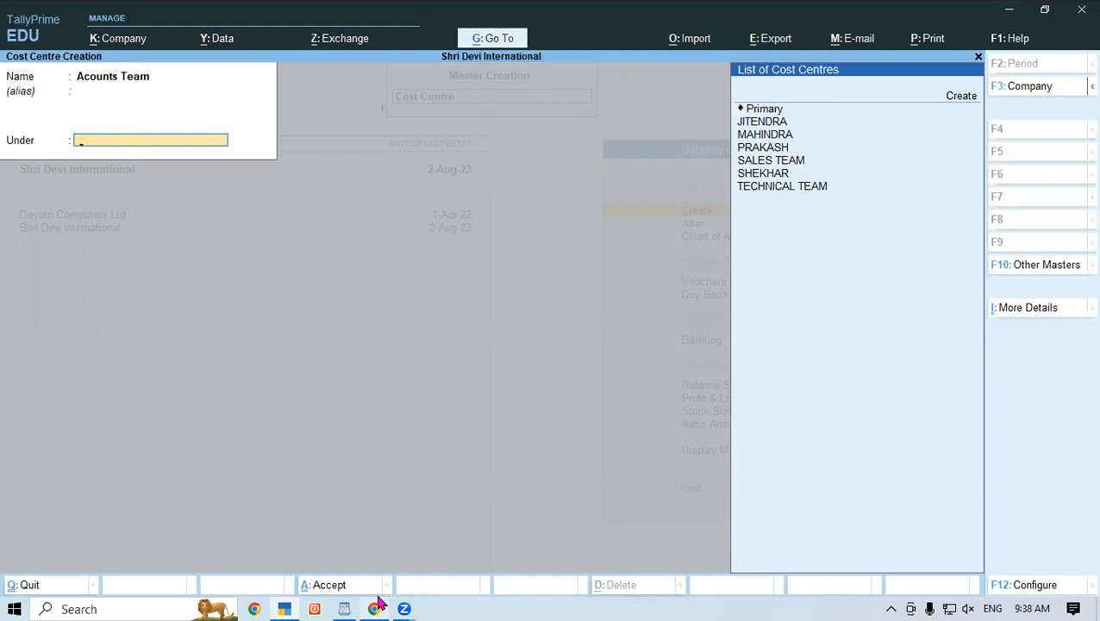
key(Escape)
key(y)
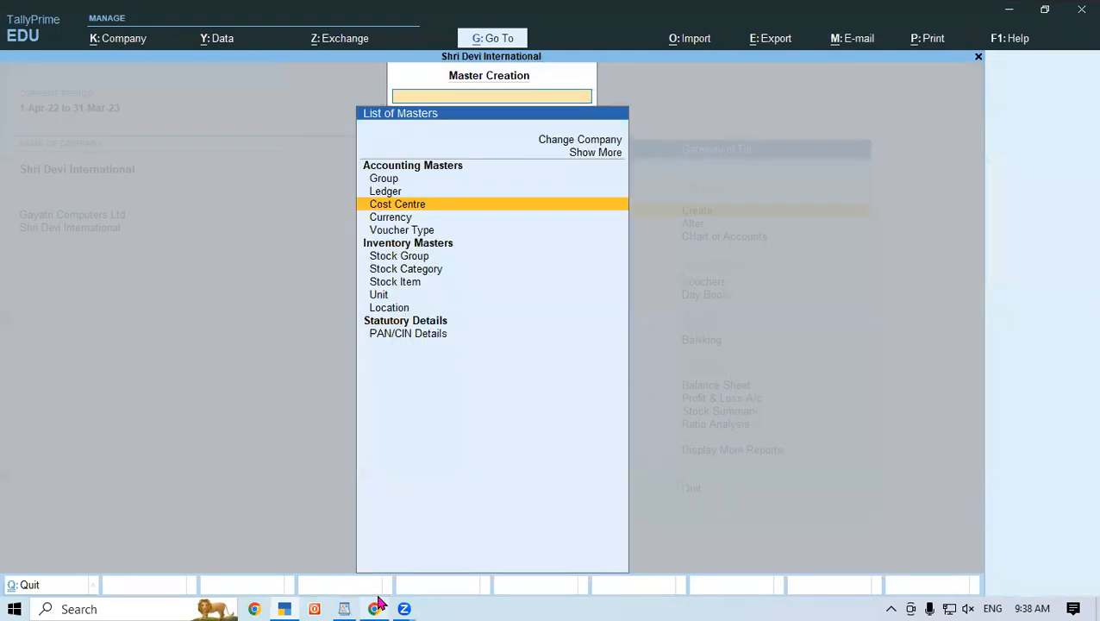
Step: Create a cost centre named Department under Primary and save it
key(Return)
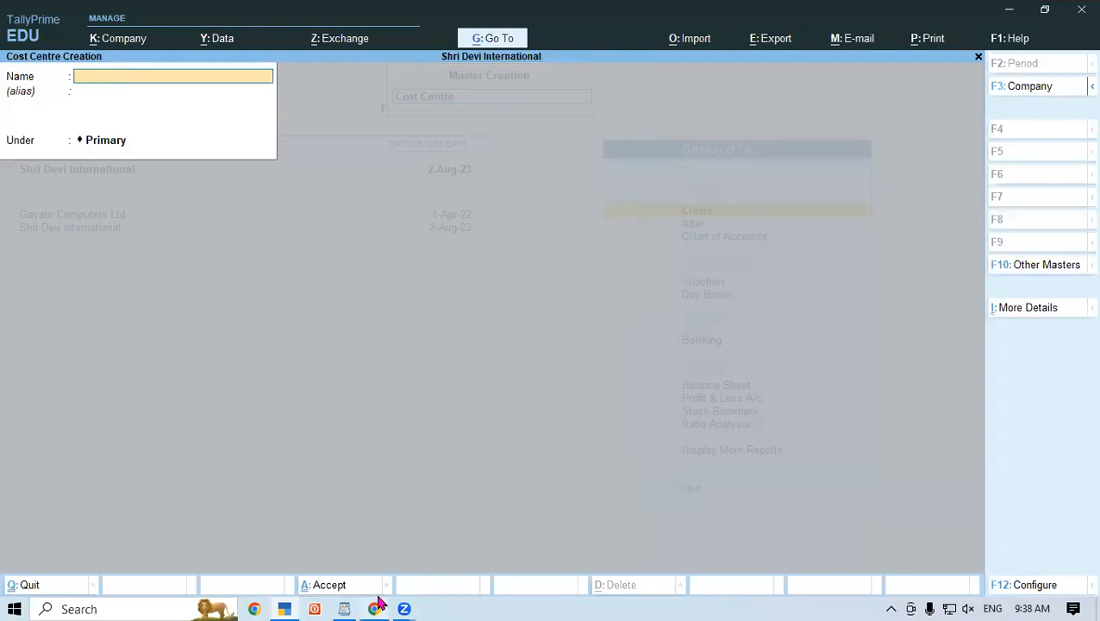
text(Department)
key(Return)
key(Return)
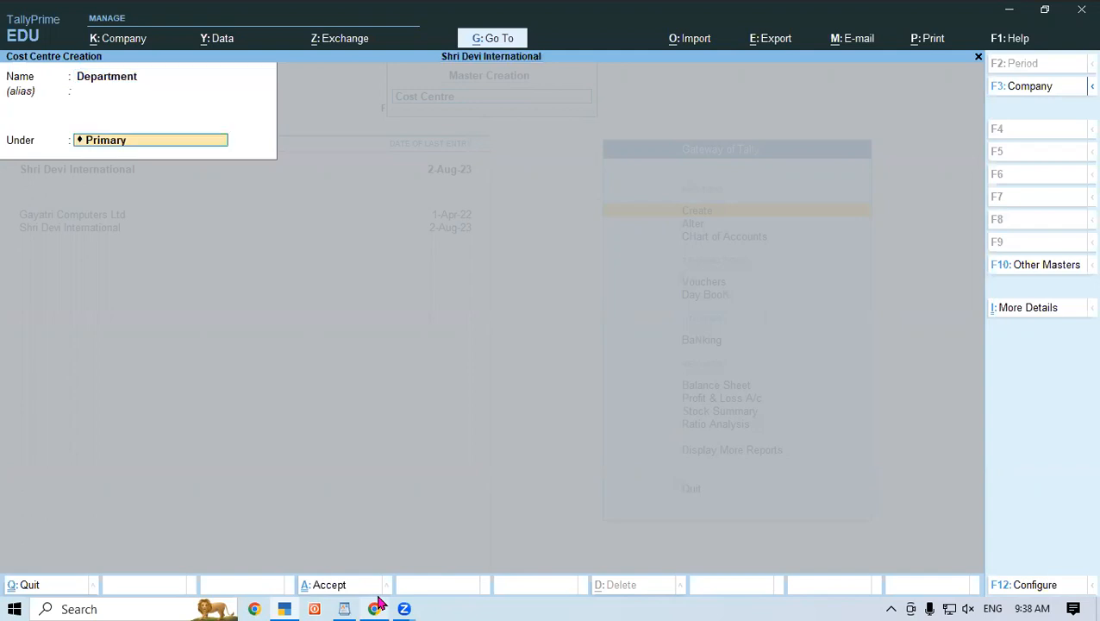
key(Return)
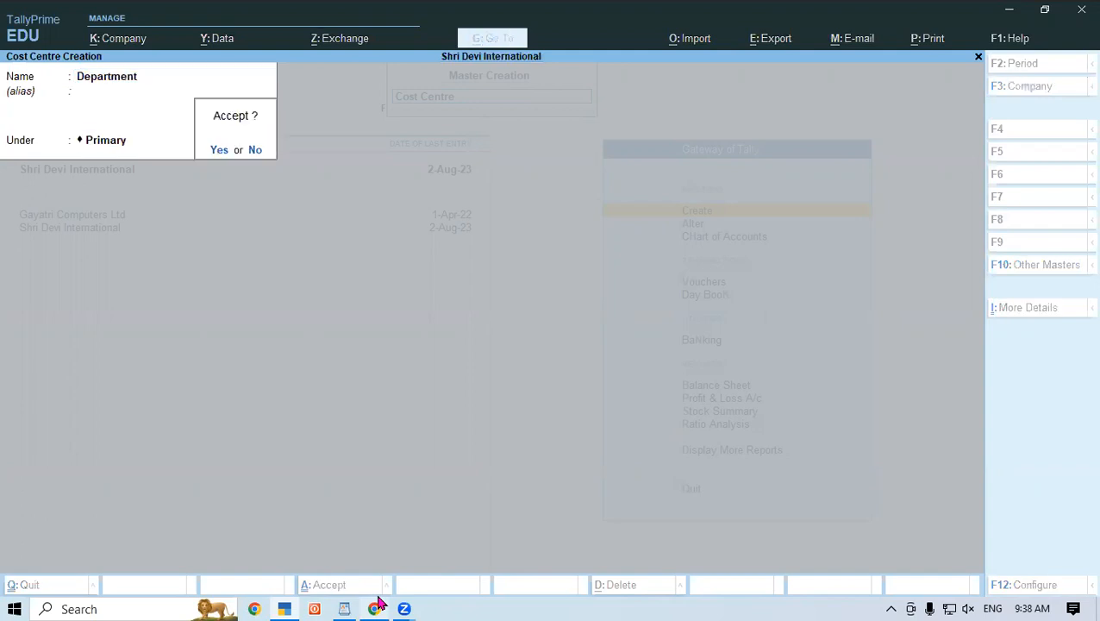
key(Return)
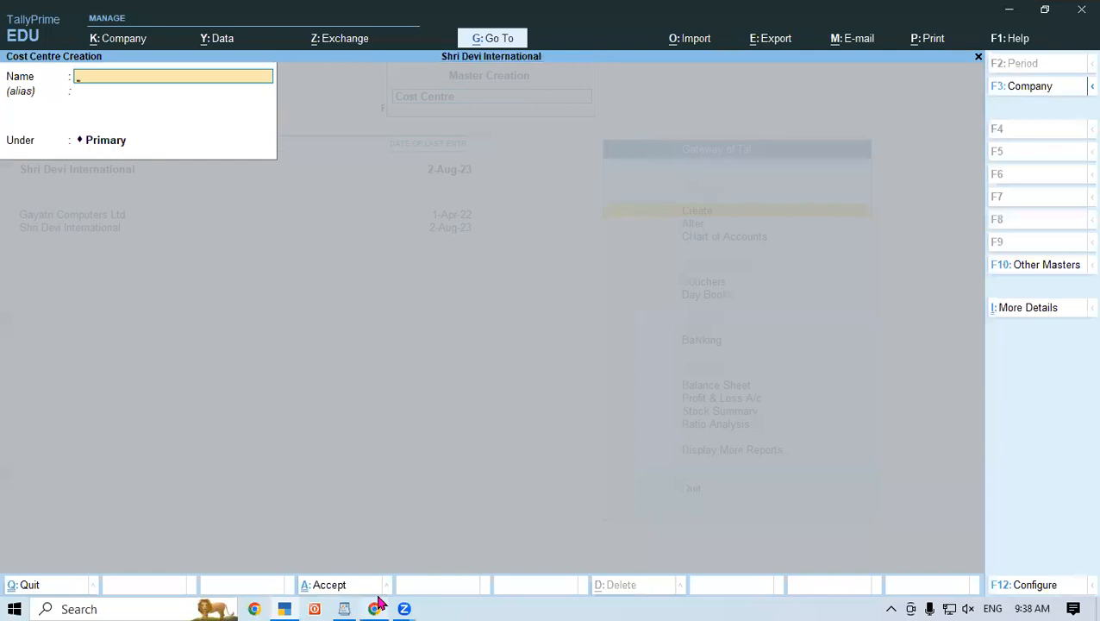
Step: Create a cost centre named Accounts Team under Department and save it
text(Accounts Team)
key(Return)
key(Return)
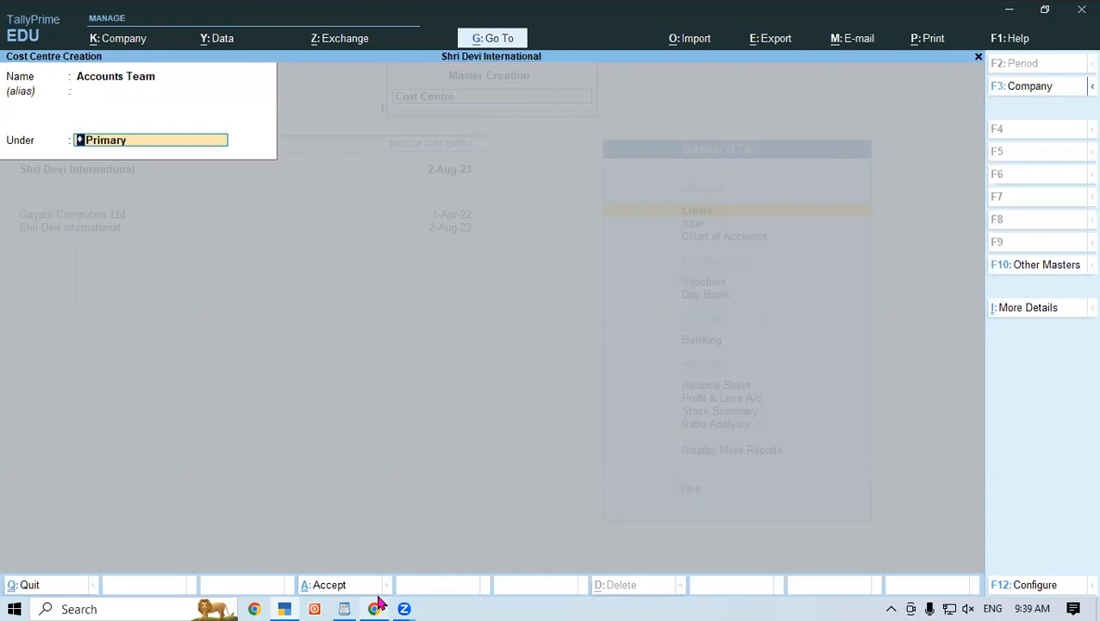
text(D)
key(Return)
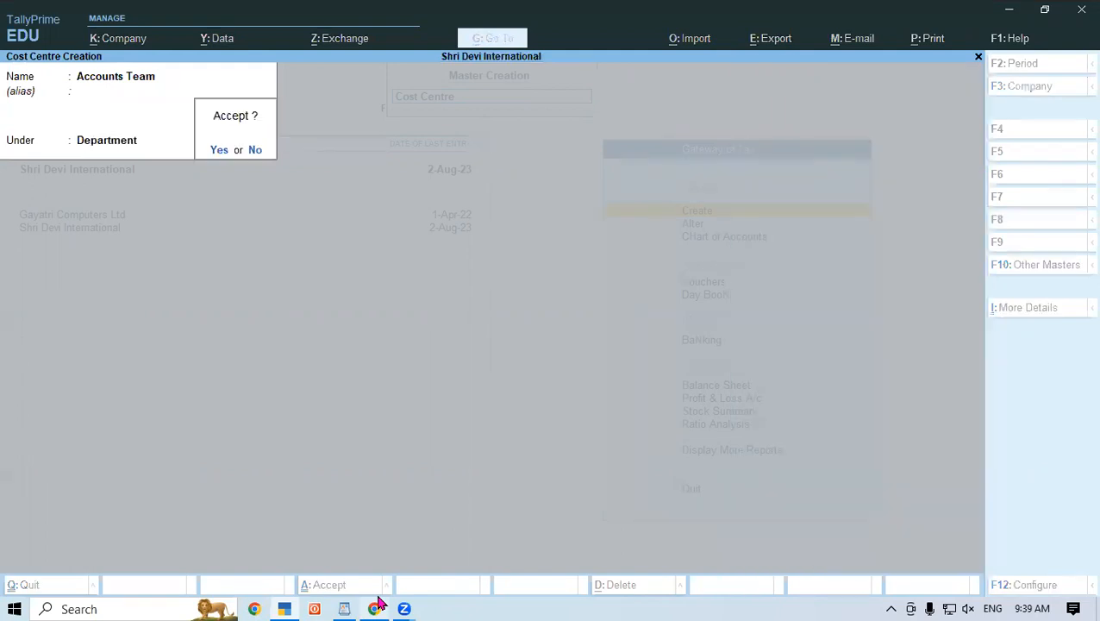
key(Return)
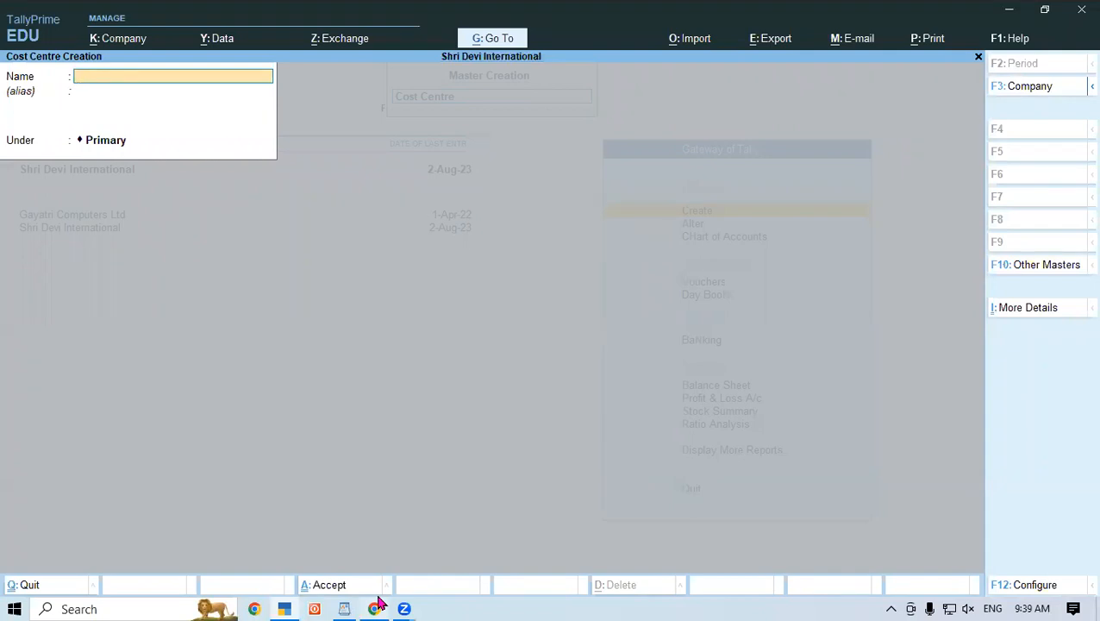
Step: Quit cost centre creation and bring up the list of existing cost centres for alteration
key(Escape)
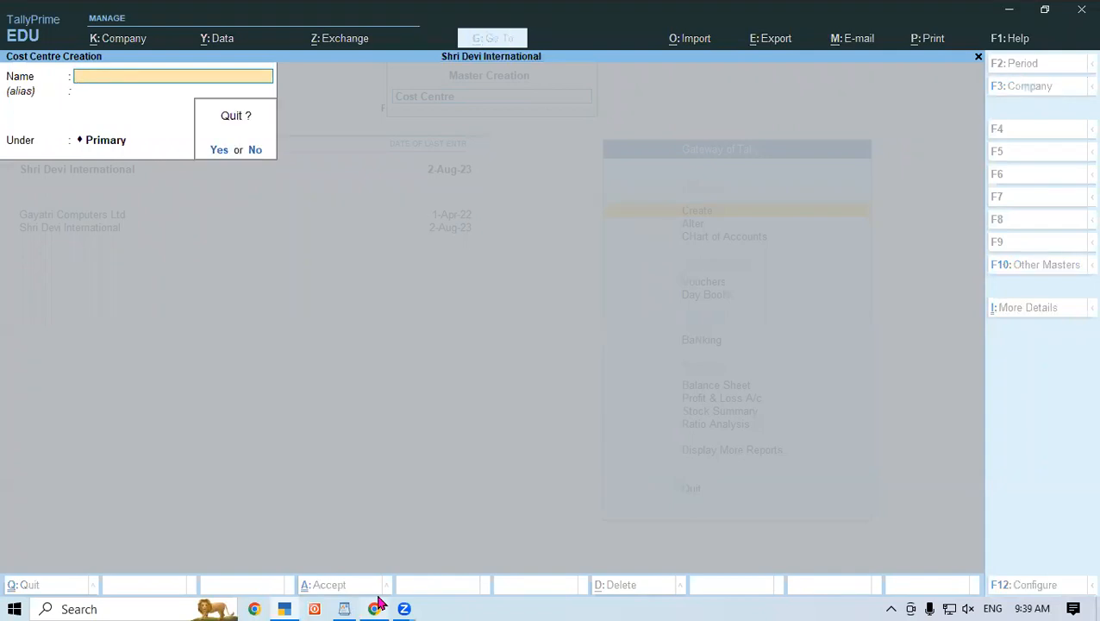
key(Return)
key(Escape)
key(Down)
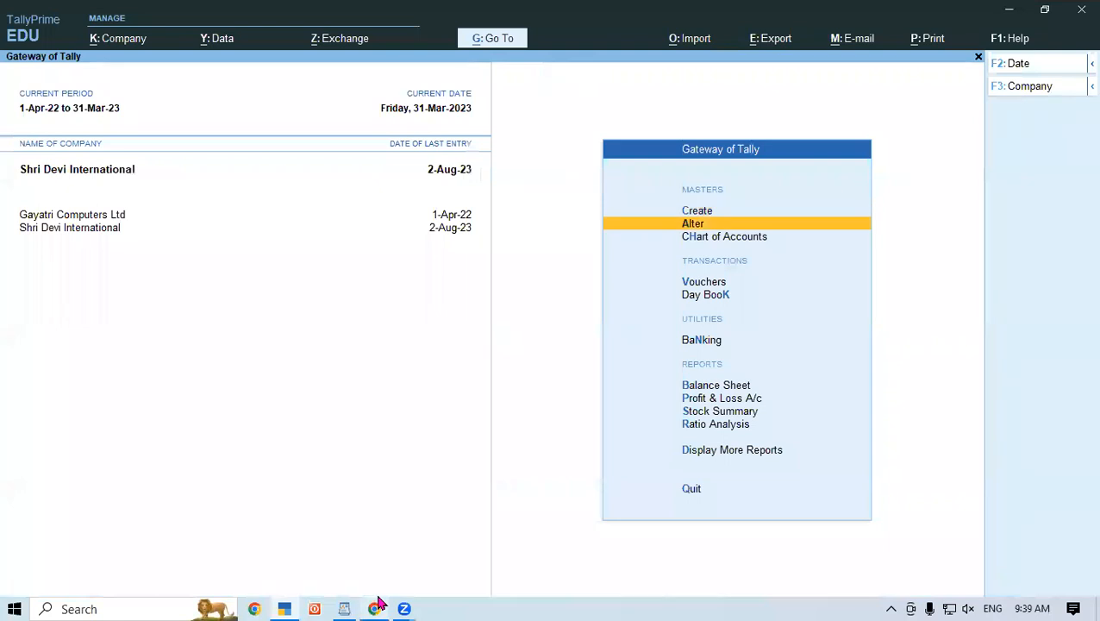
key(Return)
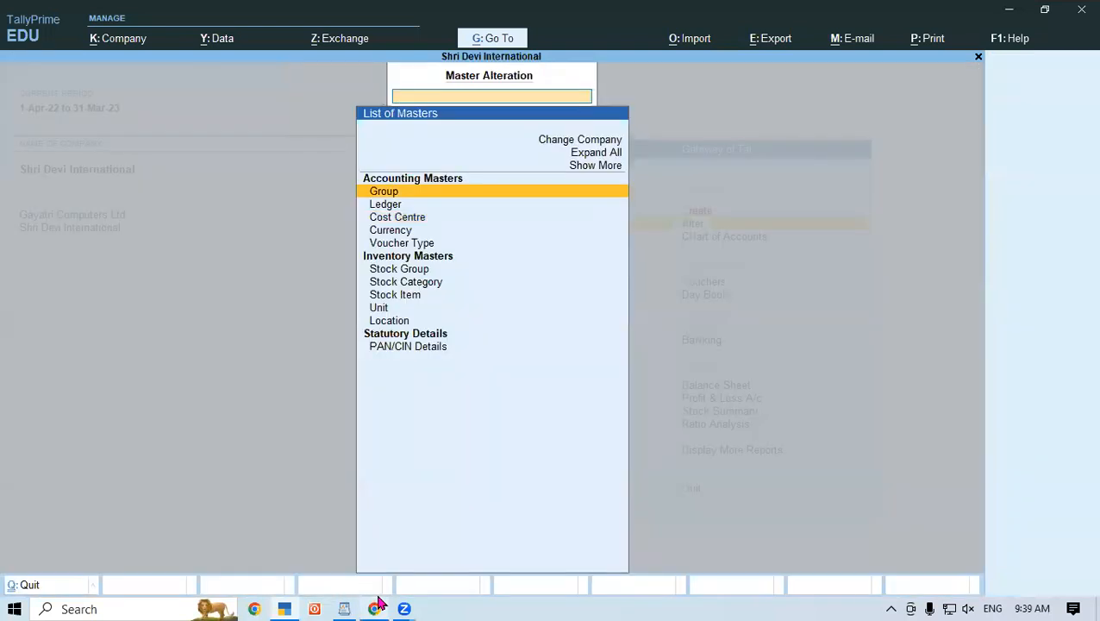
key(Down)
key(Down)
key(Return)
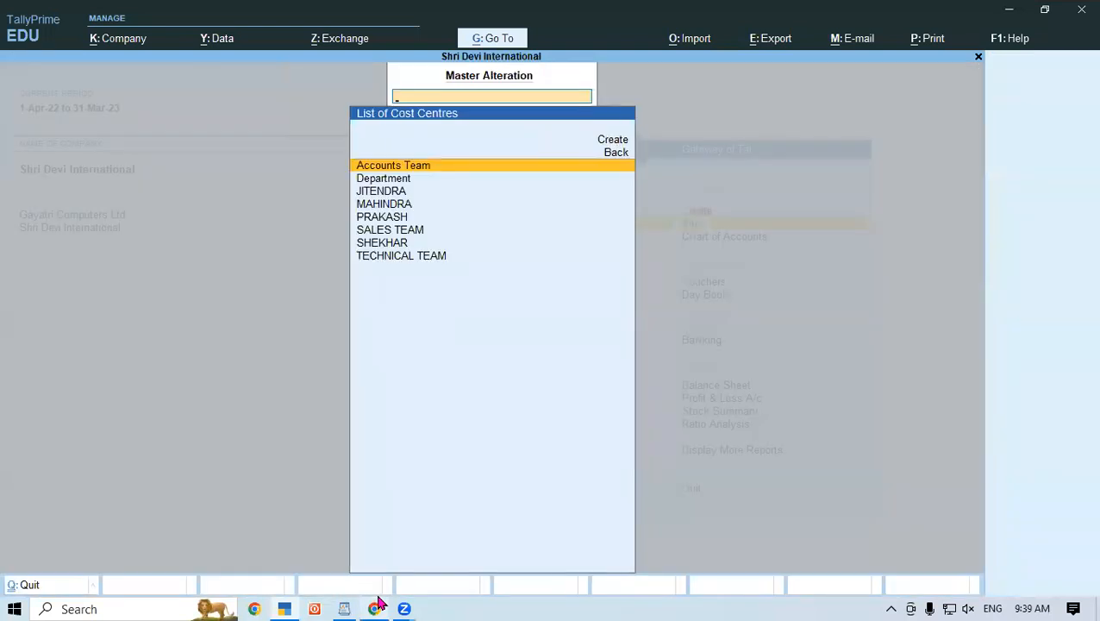
key(Return)
key(Escape)
key(Escape)
Step: Alter the TECHNICAL TEAM cost centre so that it falls under Department, and save it
key(Down)
key(Down)
key(Down)
key(Down)
key(Down)
key(Down)
key(Down)
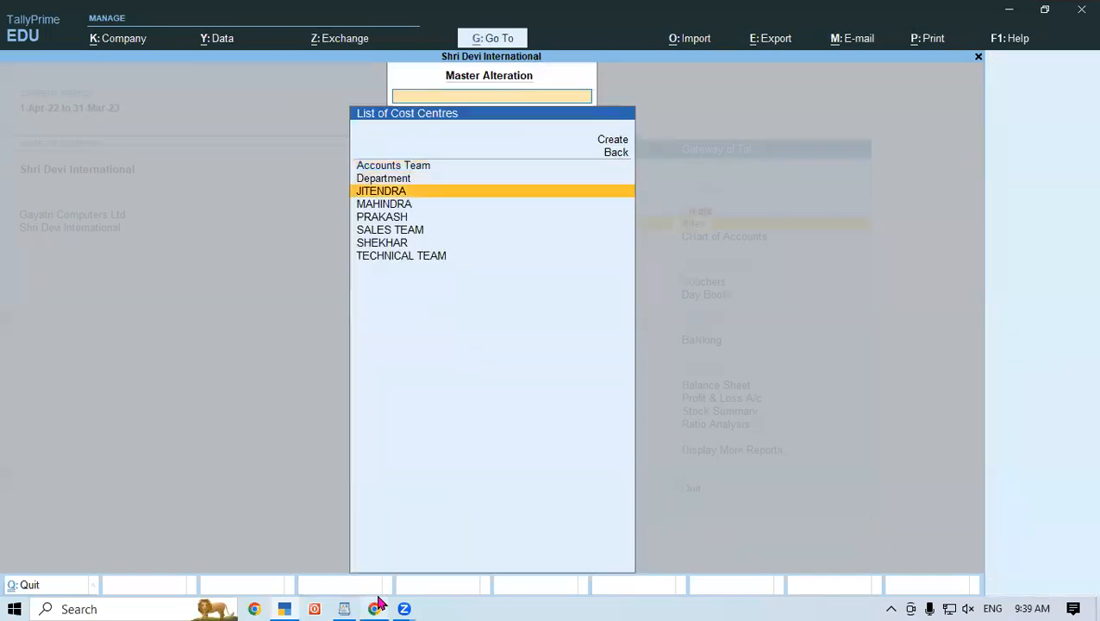
key(Return)
key(Return)
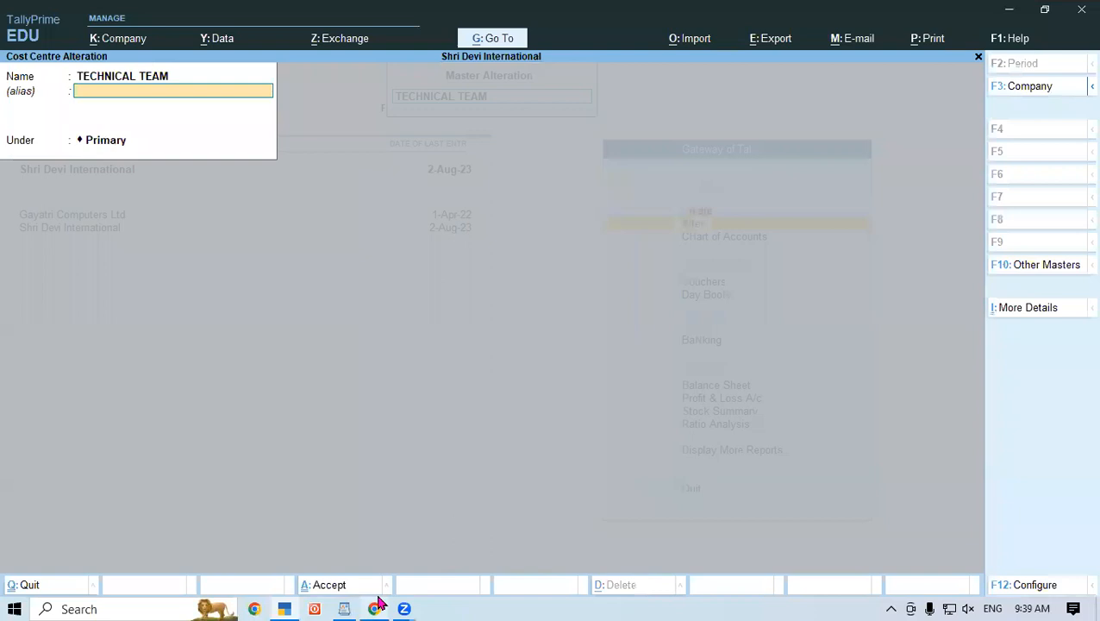
key(Return)
text(D)
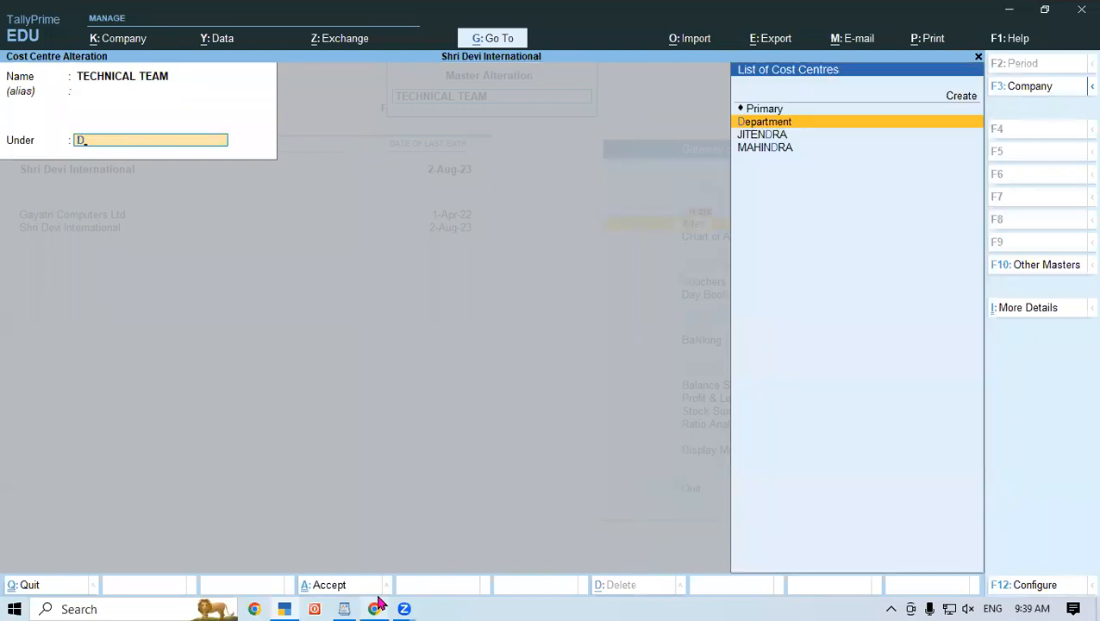
key(Return)
key(Return)
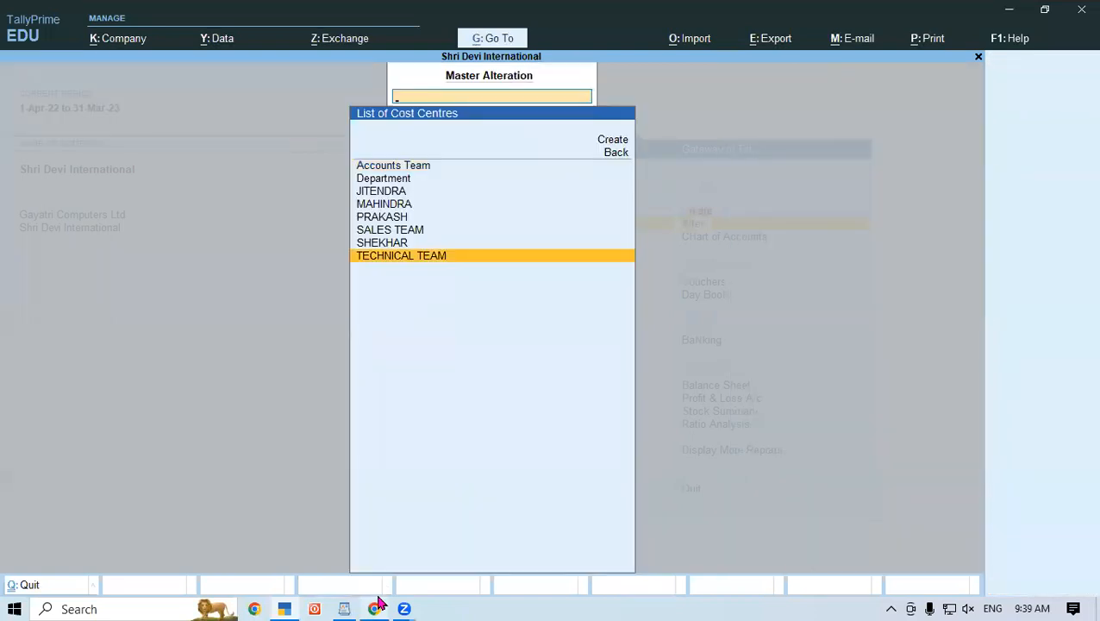
Step: Place the SALES TEAM cost centre under Department, save it, and return to the Gateway of Tally
key(Up)
key(Up)
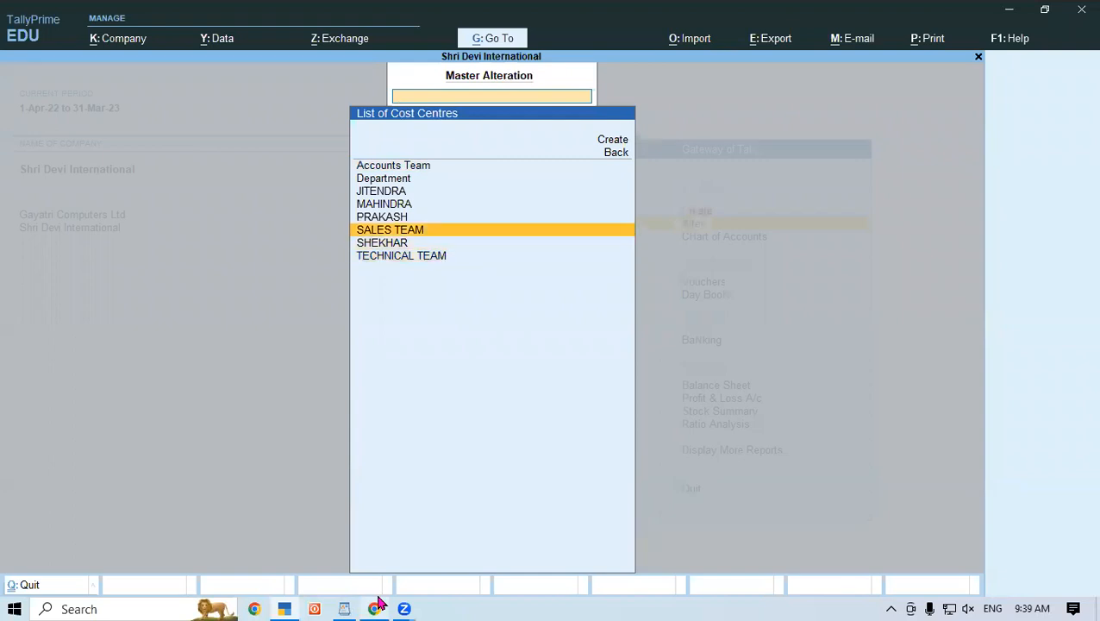
key(Return)
key(Return)
key(Return)
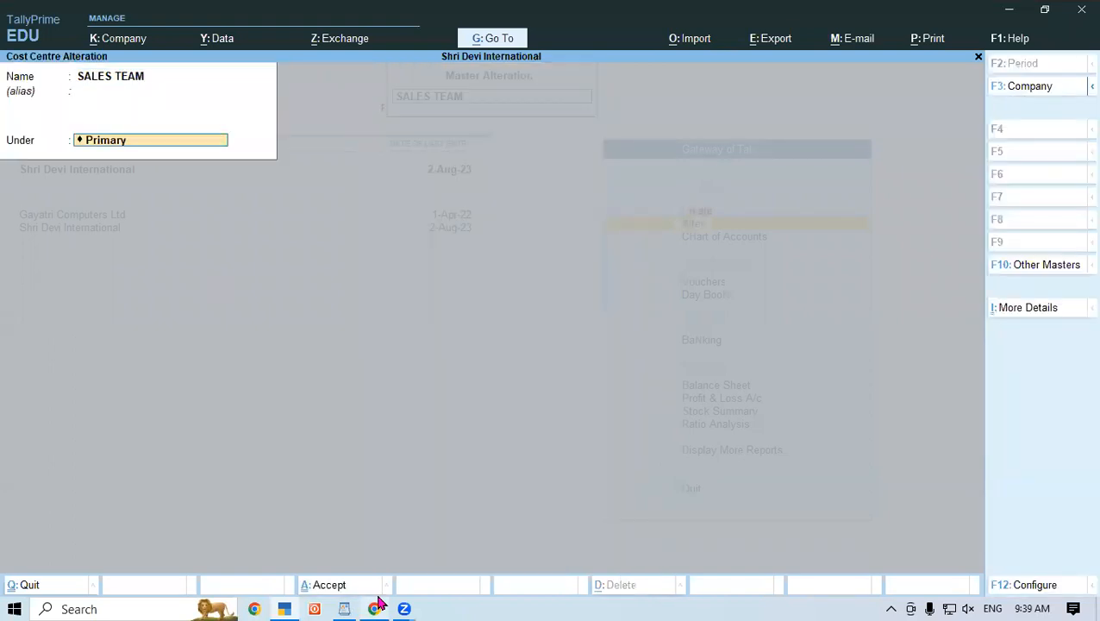
text(d)
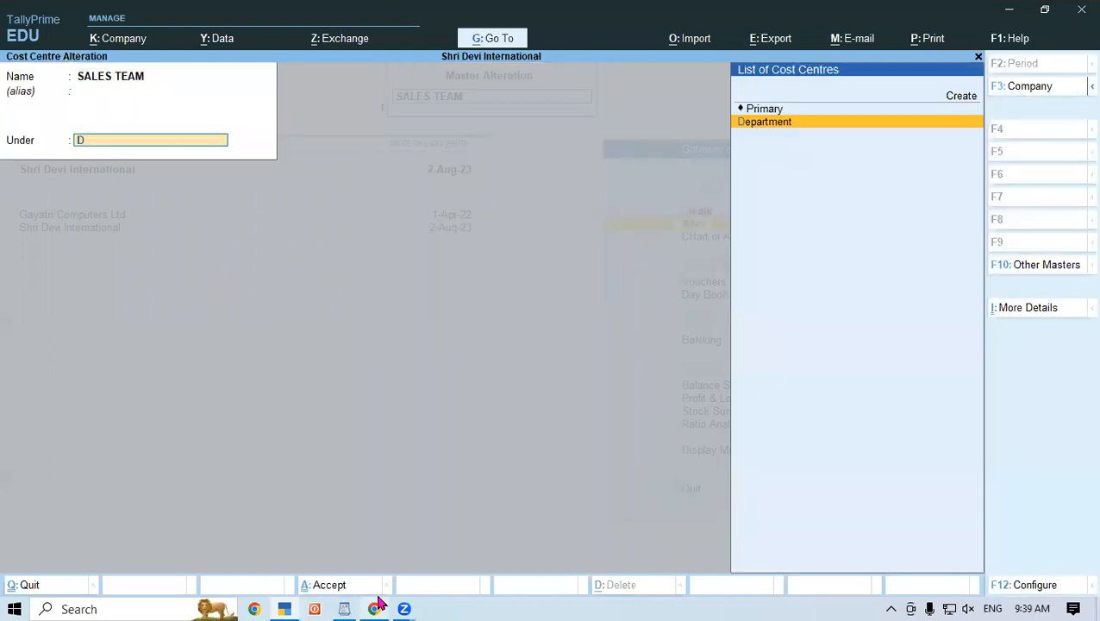
key(Return)
key(Return)
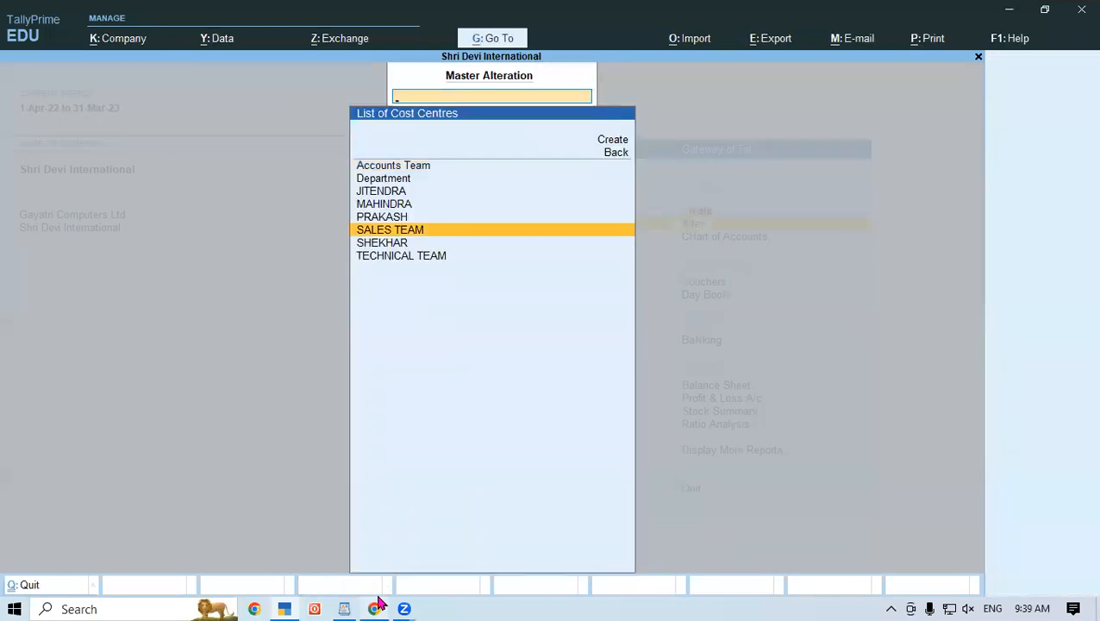
key(Escape)
key(Escape)
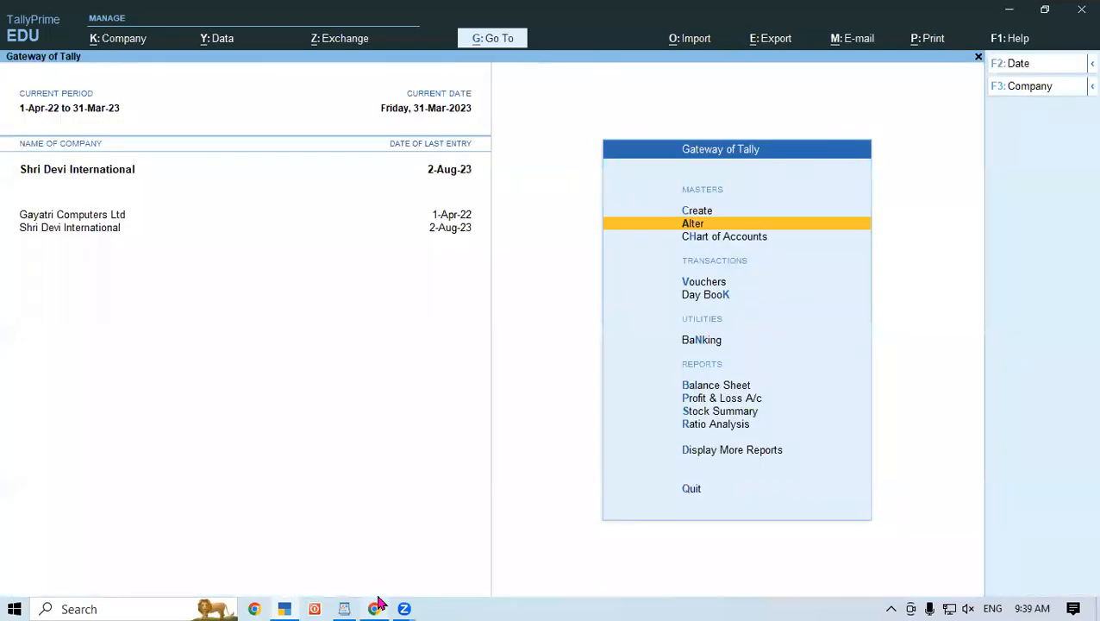
Step: Create a new cost centre named Branch under Primary and save it
key(Up)
key(Return)
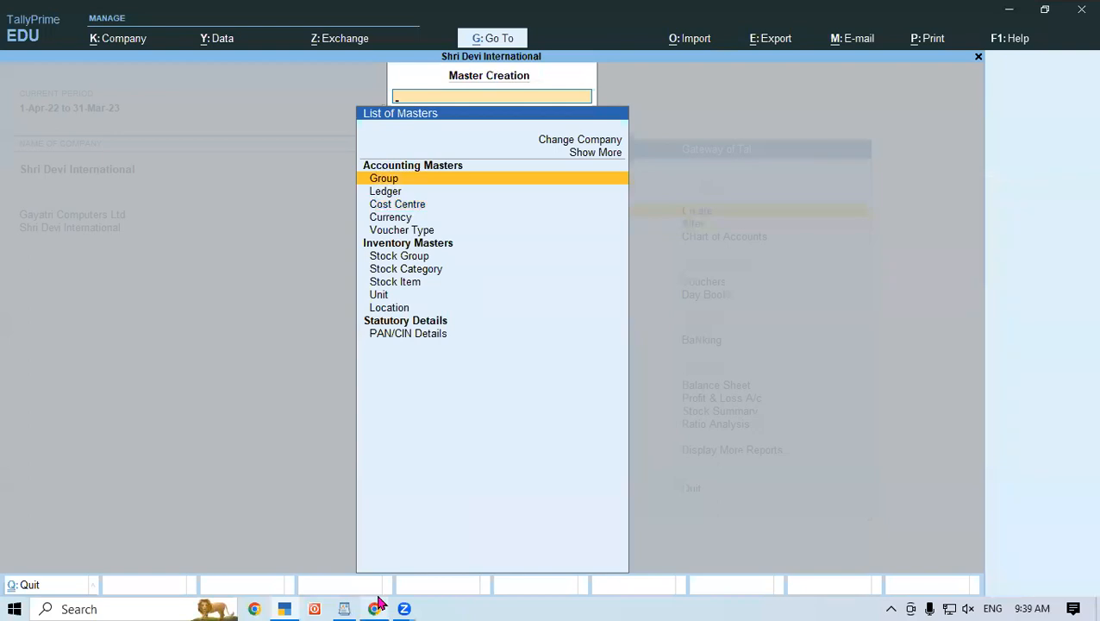
key(Down)
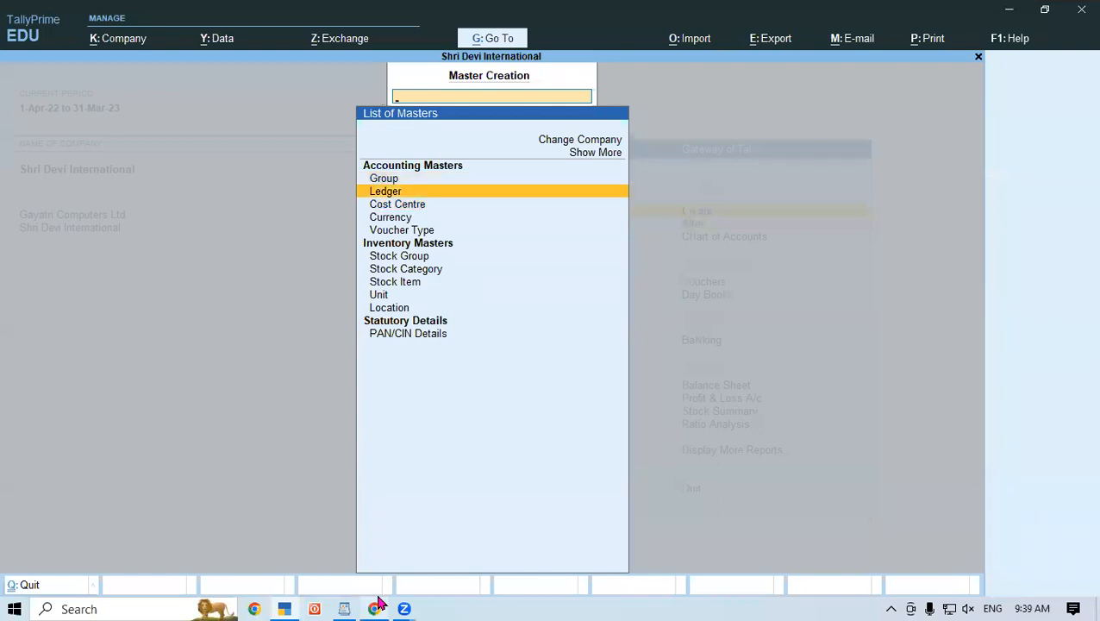
key(Down)
key(Return)
text(Branch)
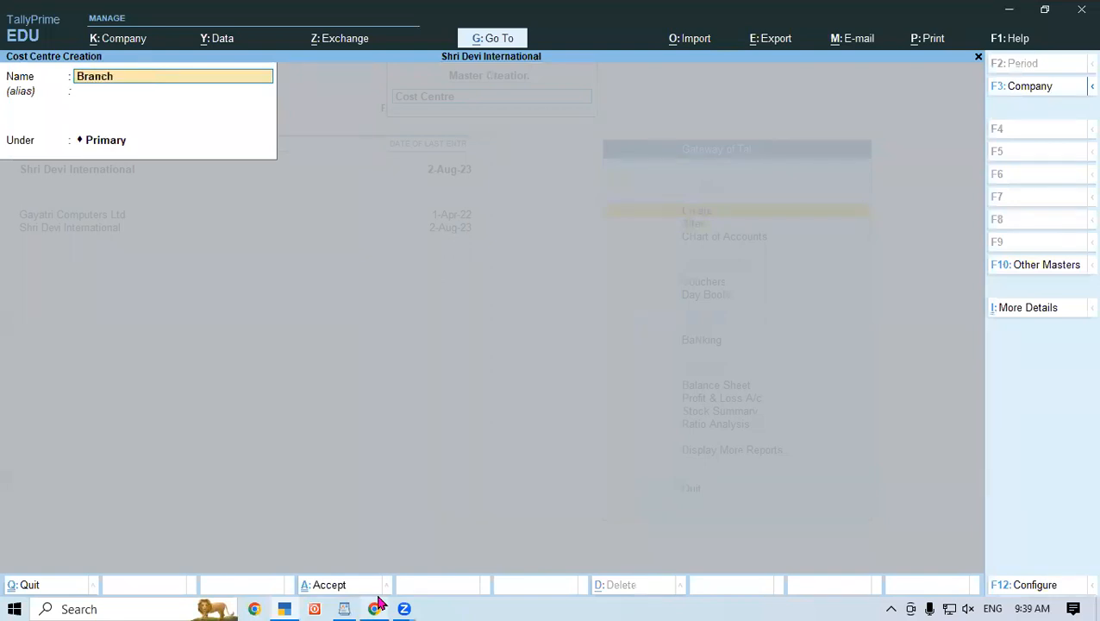
key(Return)
key(Return)
key(Return)
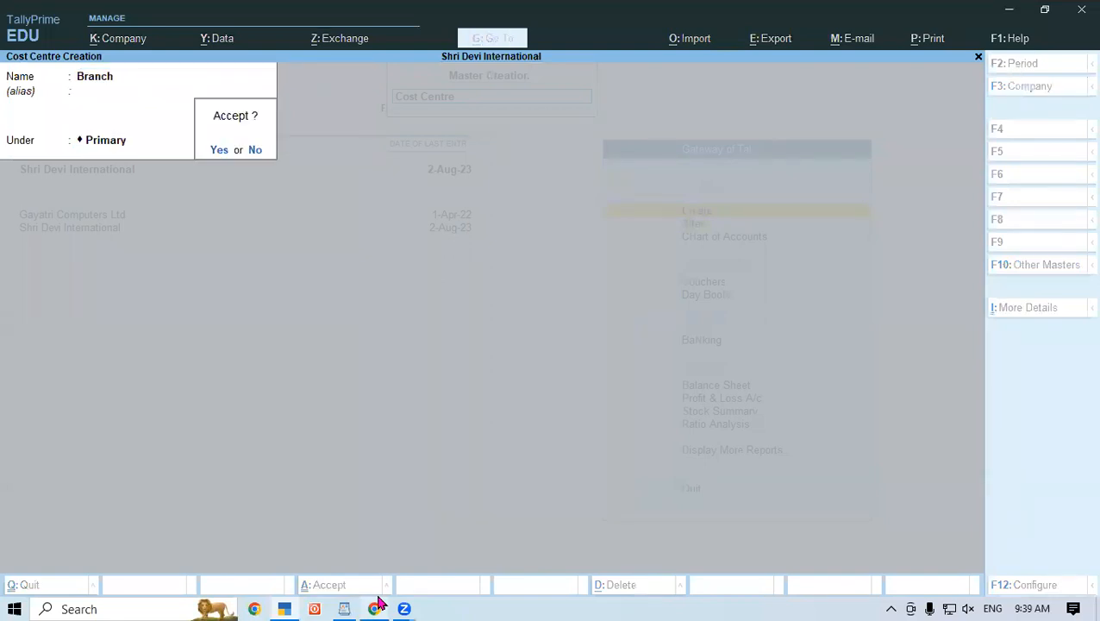
key(Return)
Step: Create a cost centre named Gkp Branch under Branch and save it
text(Gkp)
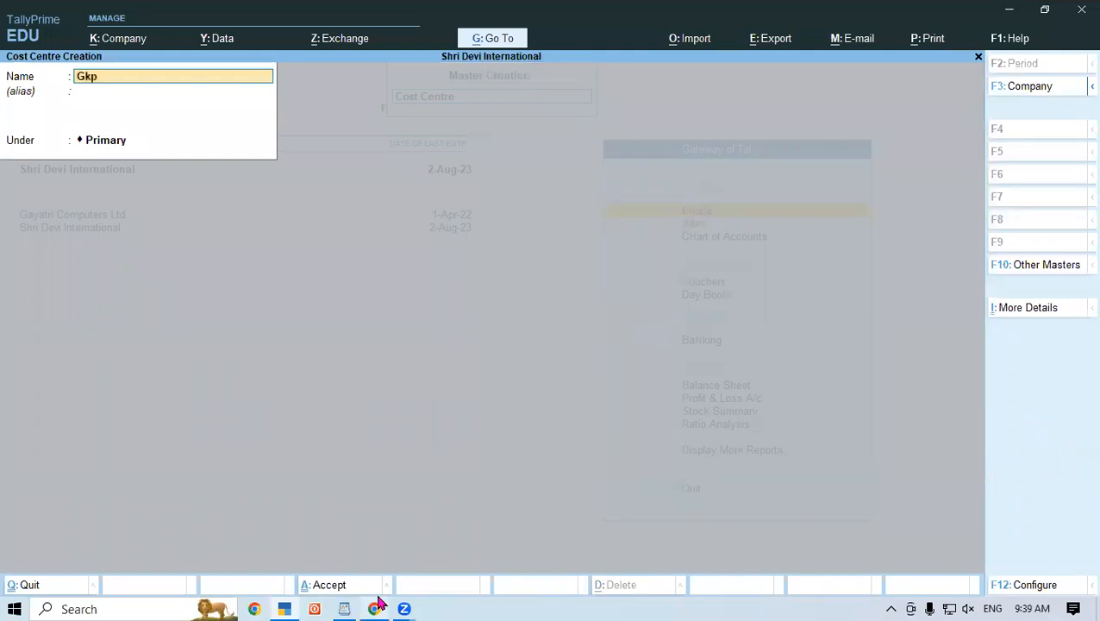
text( Branch)
key(Return)
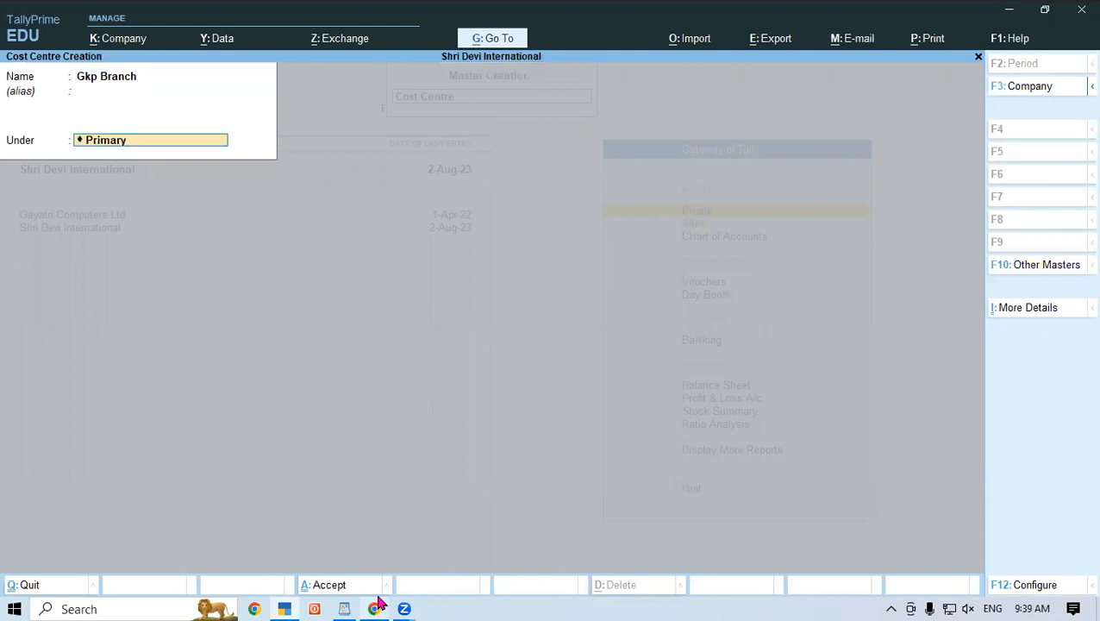
text(B)
key(Return)
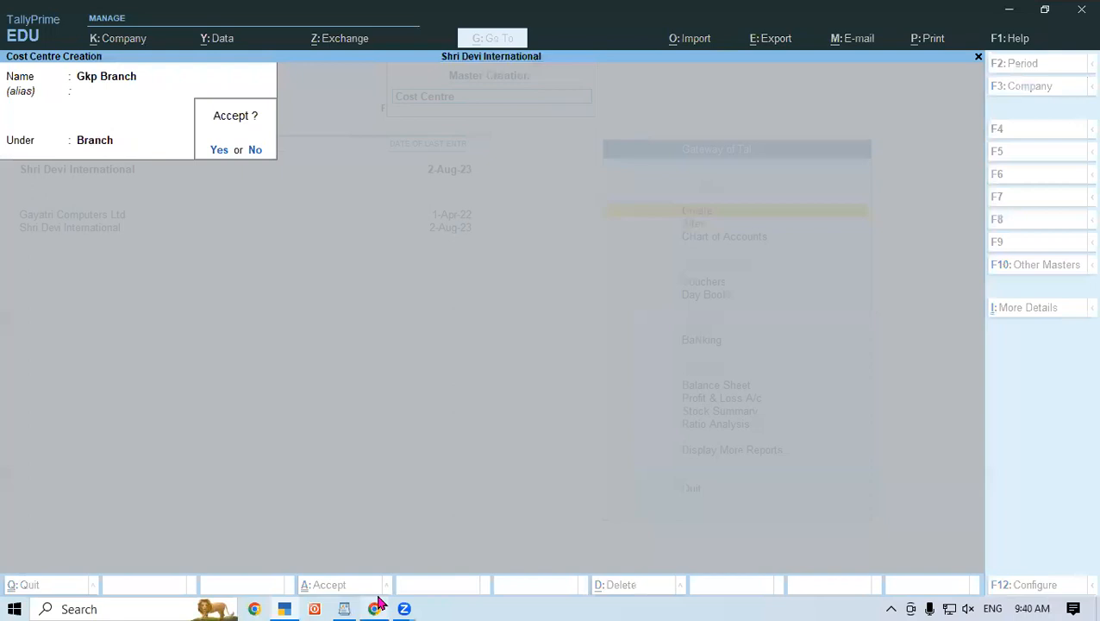
key(Return)
Step: Create a cost centre named Pdr Branch under Branch, save it, and leave cost centre creation
text(Pdr)
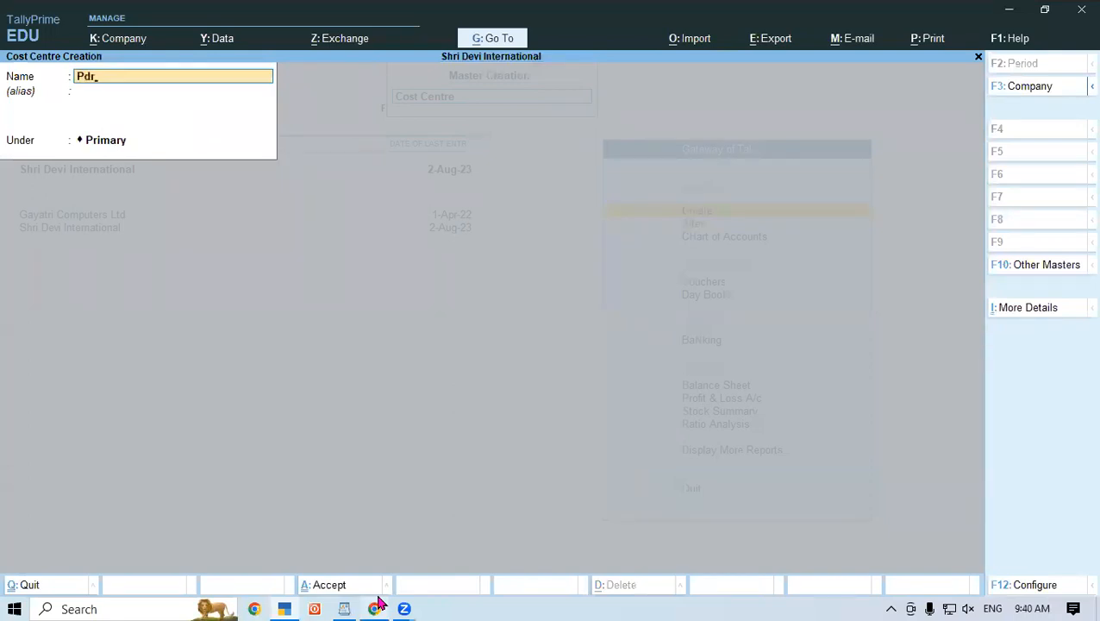
text( Branch)
key(Return)
key(Return)
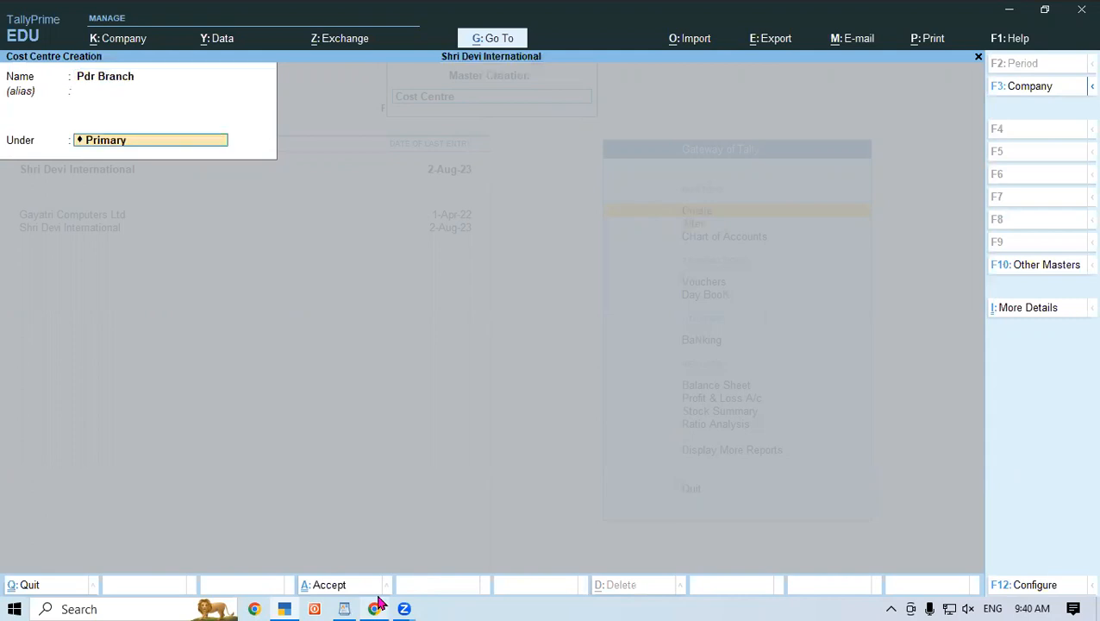
text(Br)
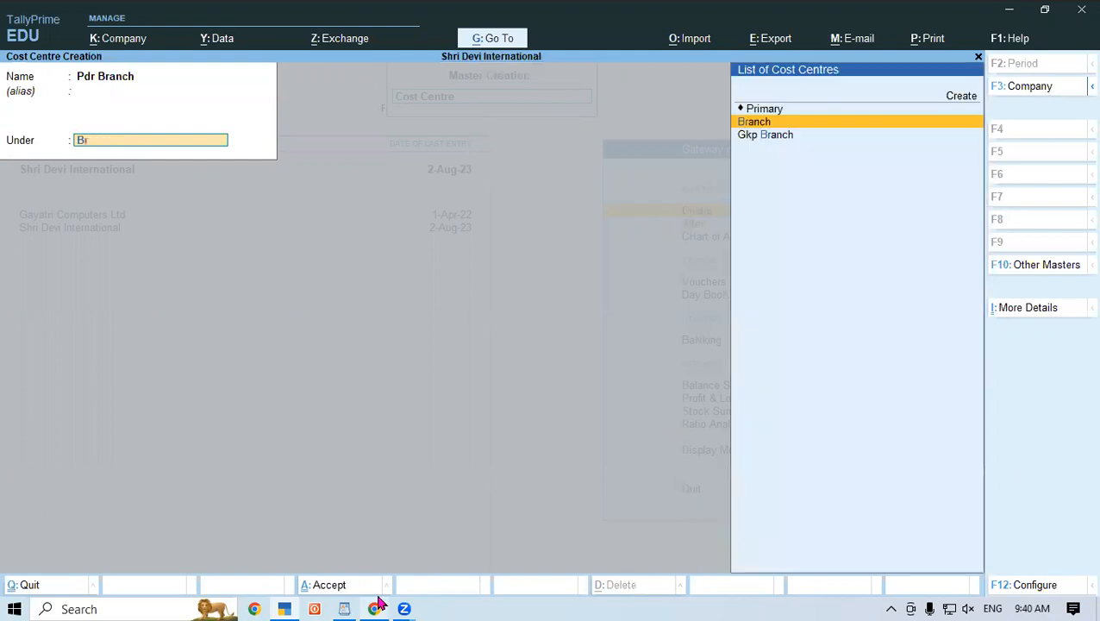
key(Return)
key(Return)
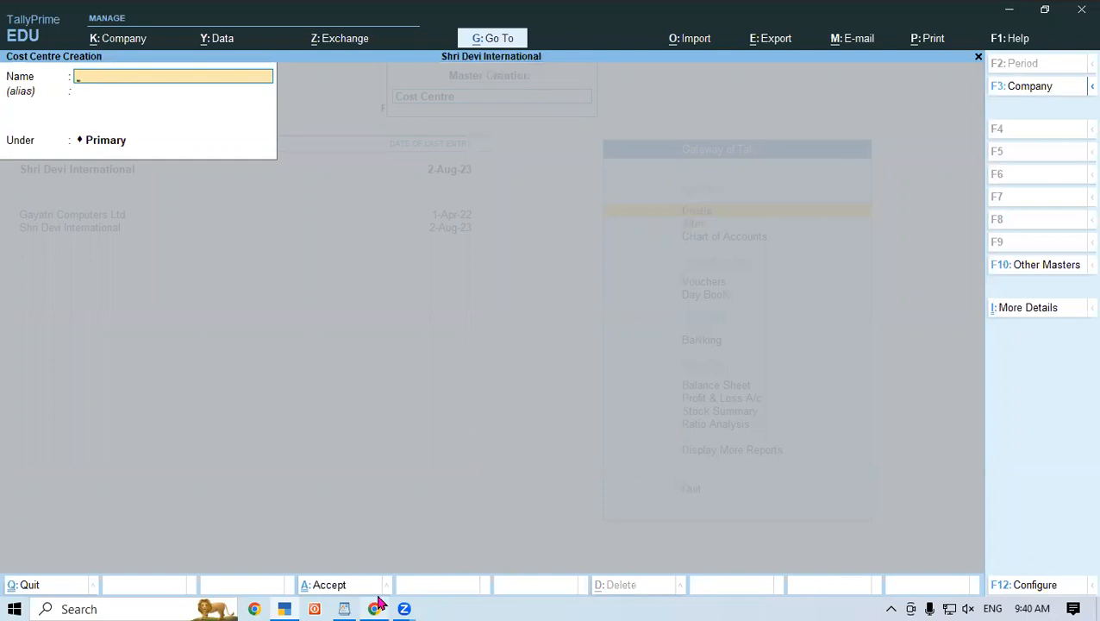
key(Escape)
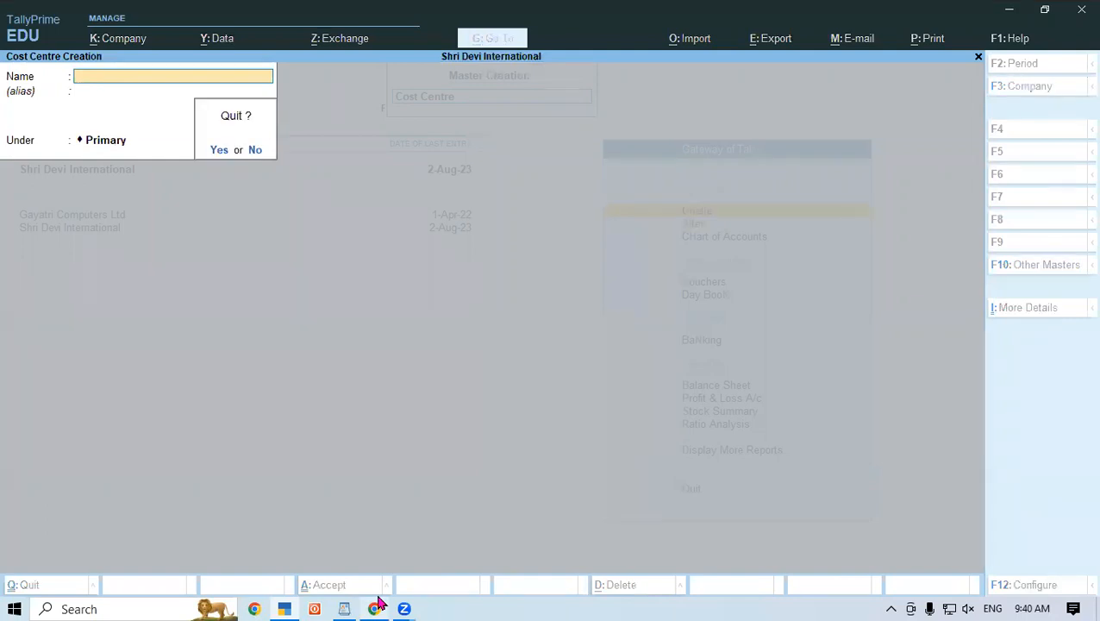
key(Return)
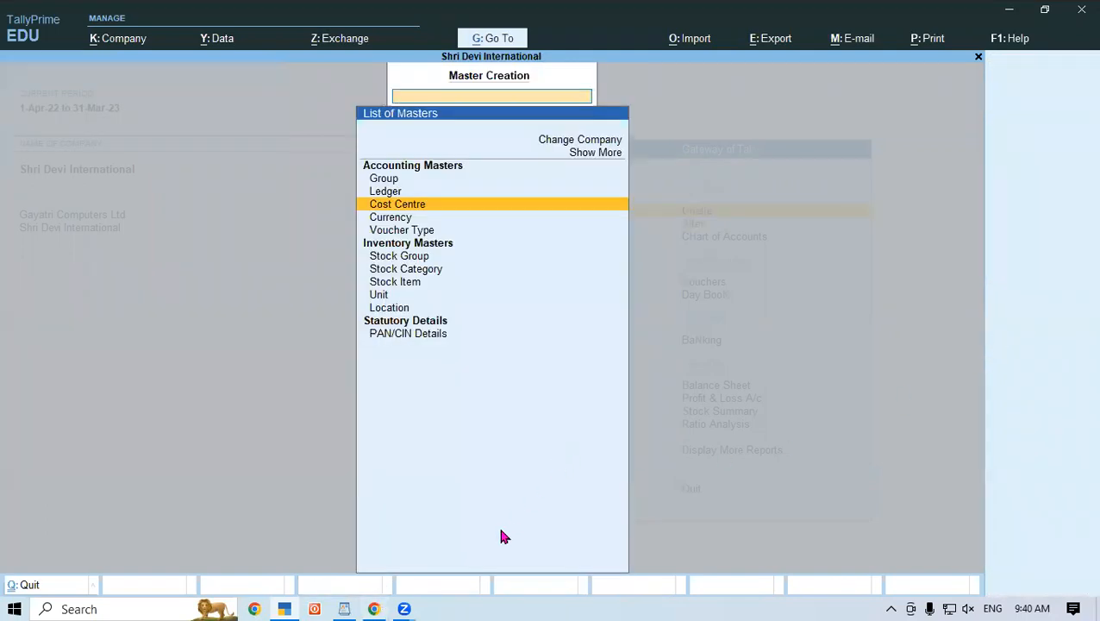
Step: Check the course notes for the Branch cost category's field settings, and return to TallyPrime
key(Return)
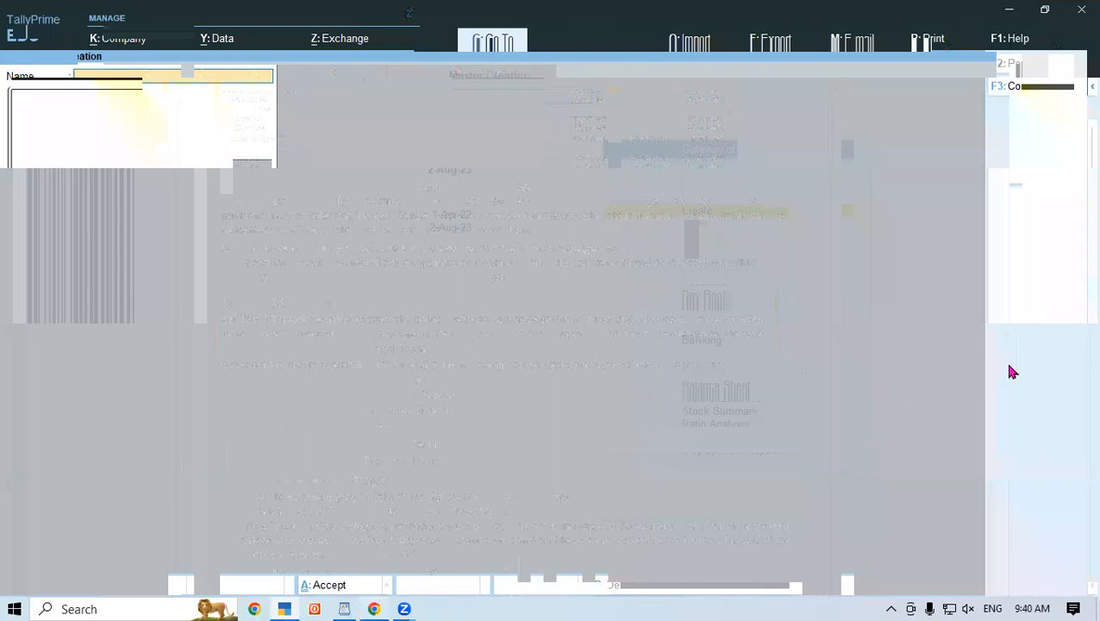
scroll(1009, 371, down, 3)
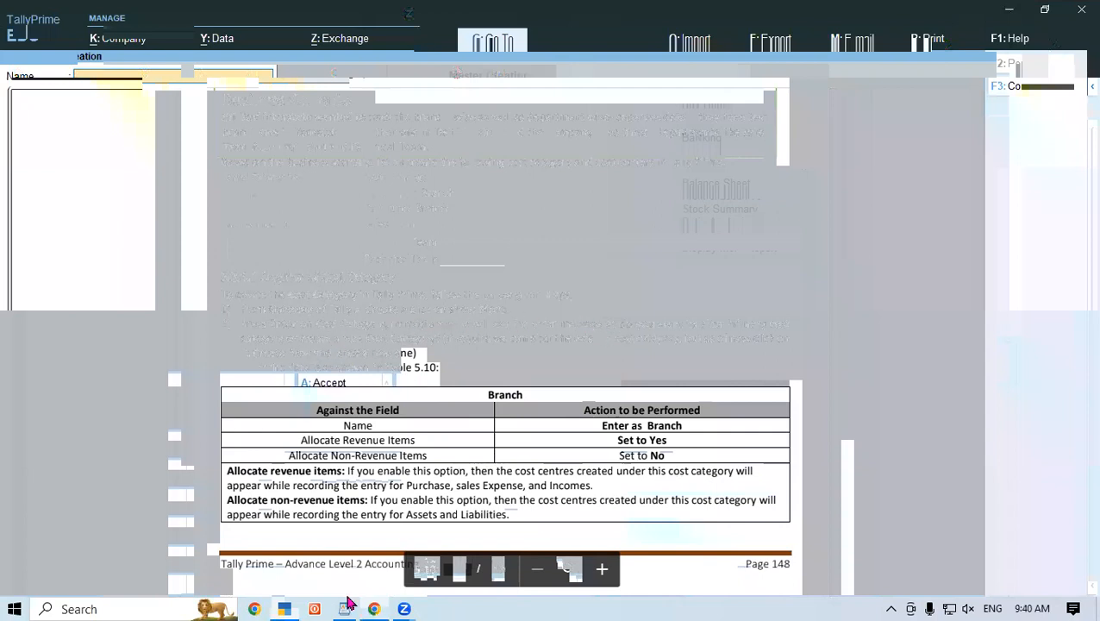
click(284, 604)
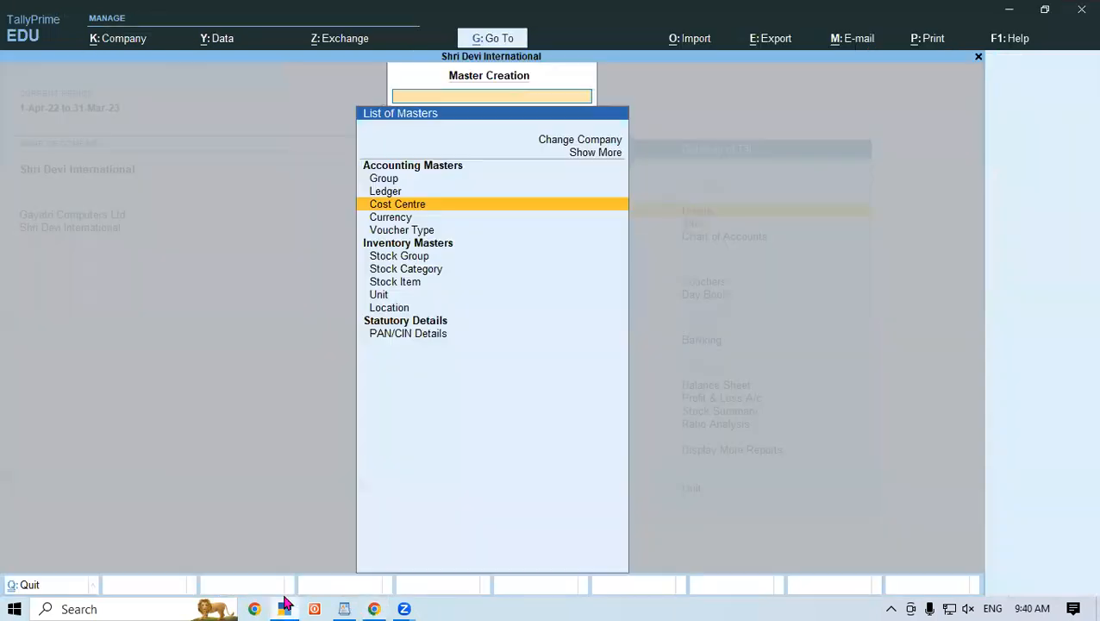
click(577, 157)
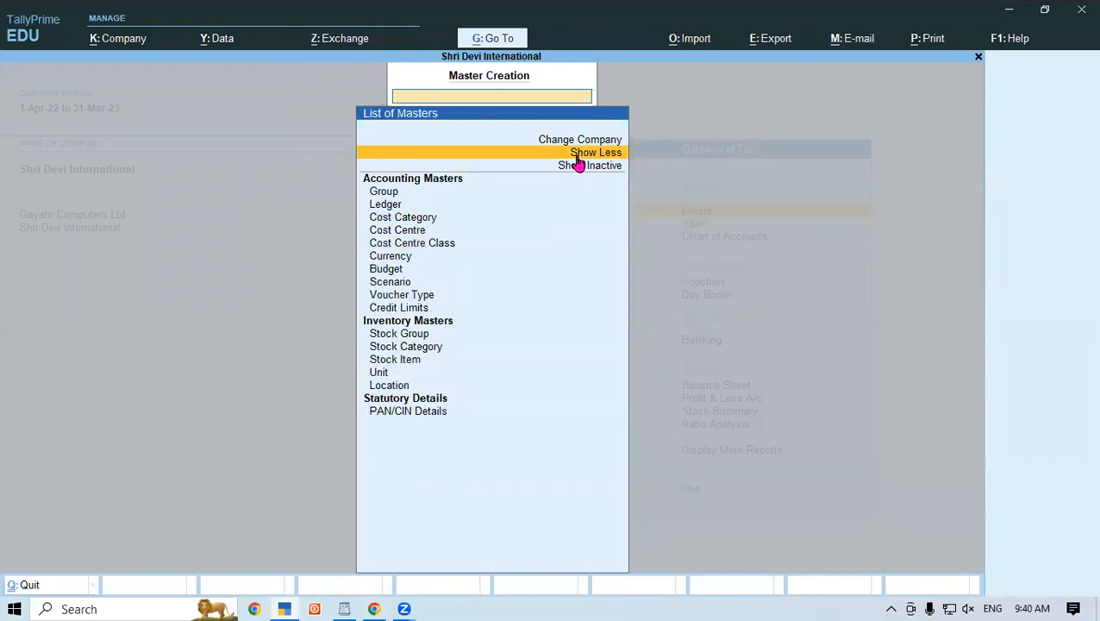
click(398, 217)
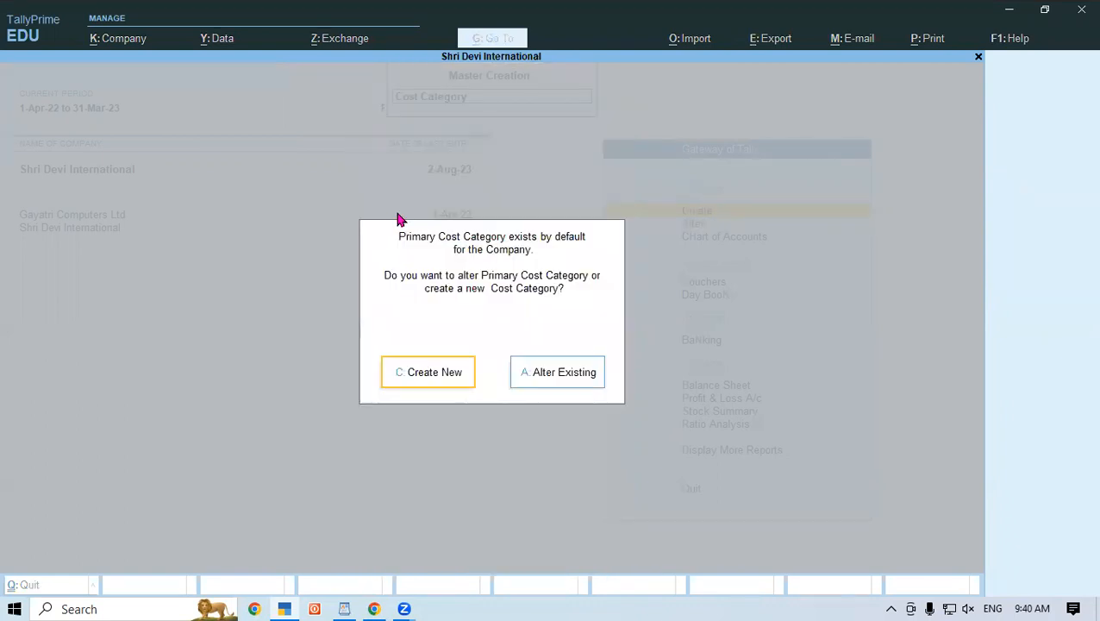
key(Return)
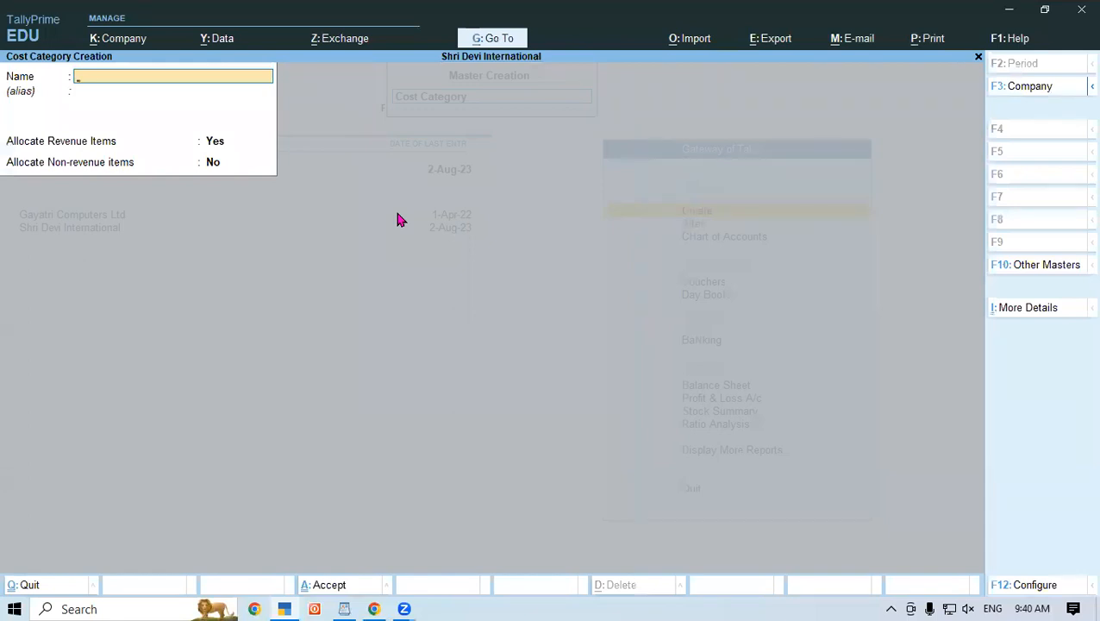
key(Escape)
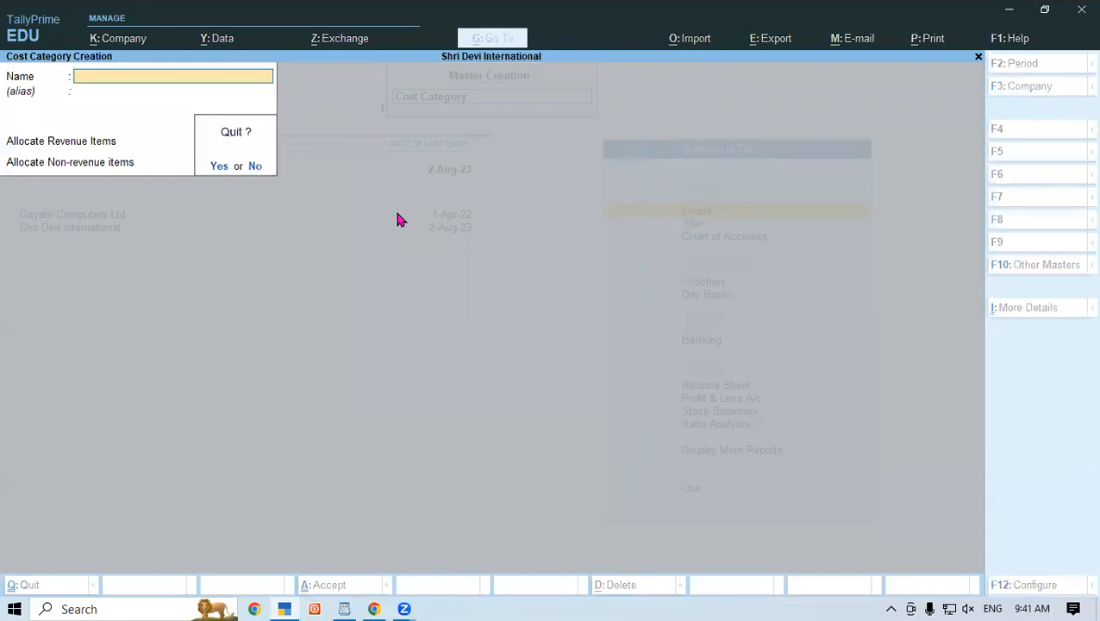
key(Return)
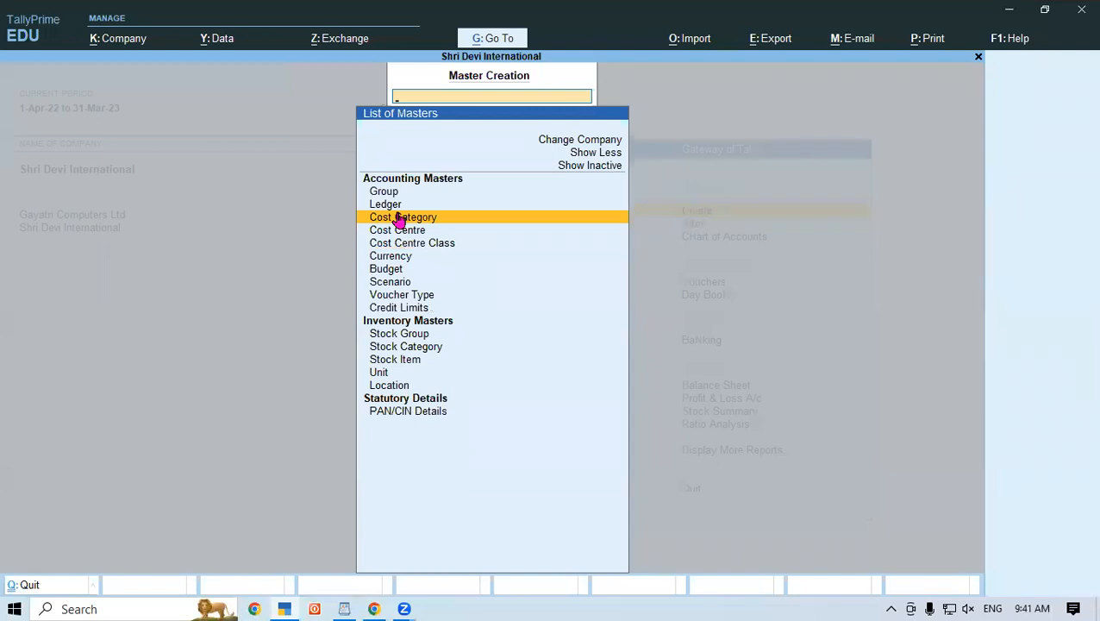
click(290, 604)
key(Escape)
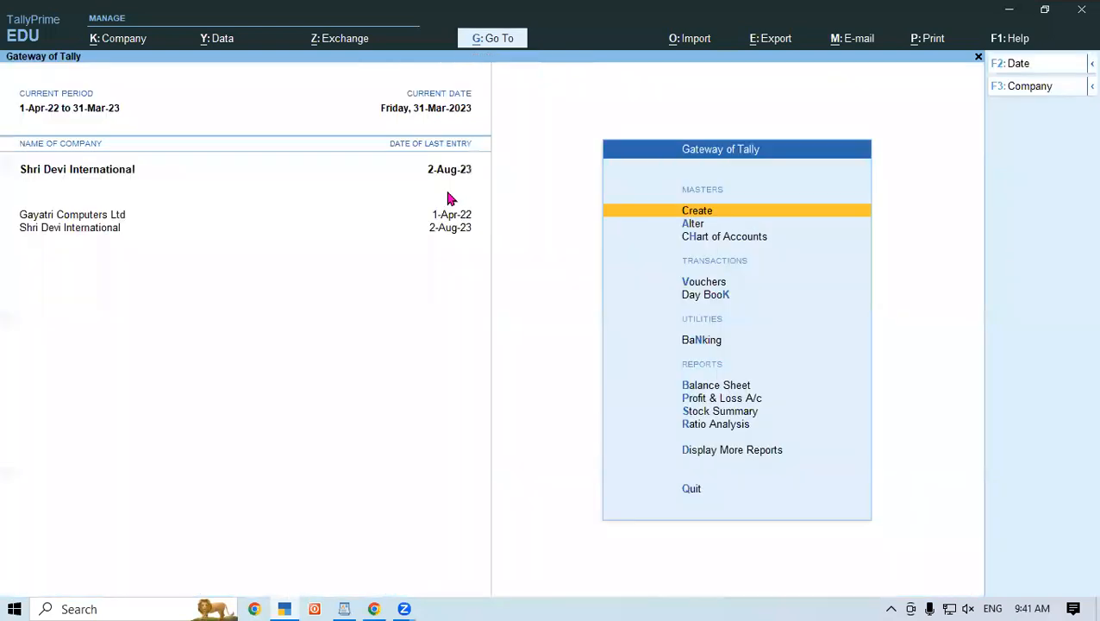
Step: Open the list of existing cost centres for alteration from the Gateway of Tally
key(Down)
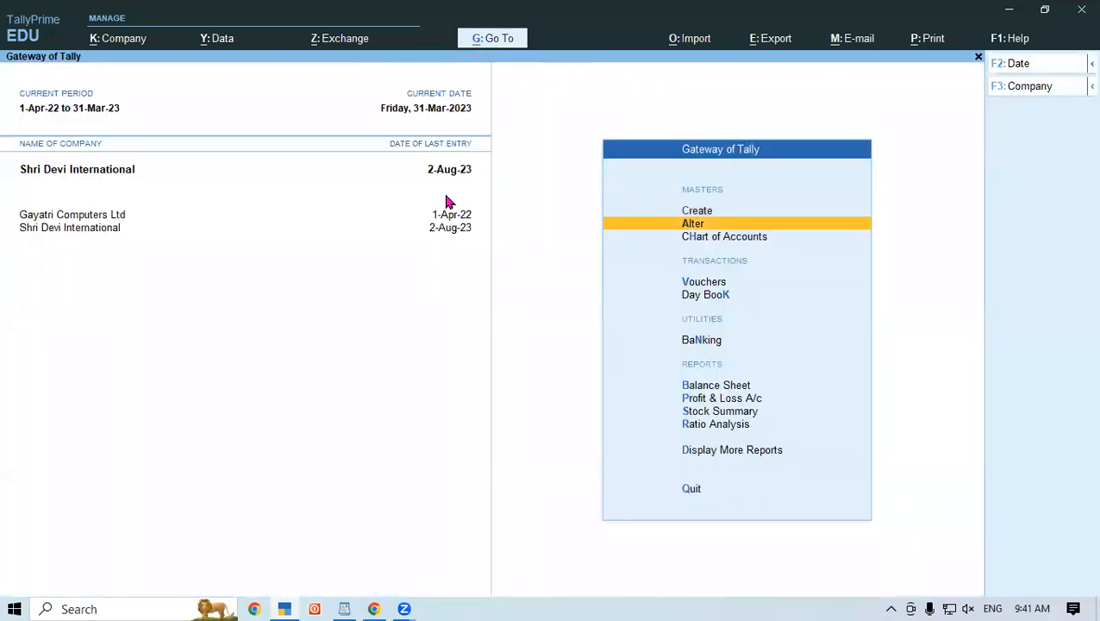
key(Return)
key(Down)
key(Down)
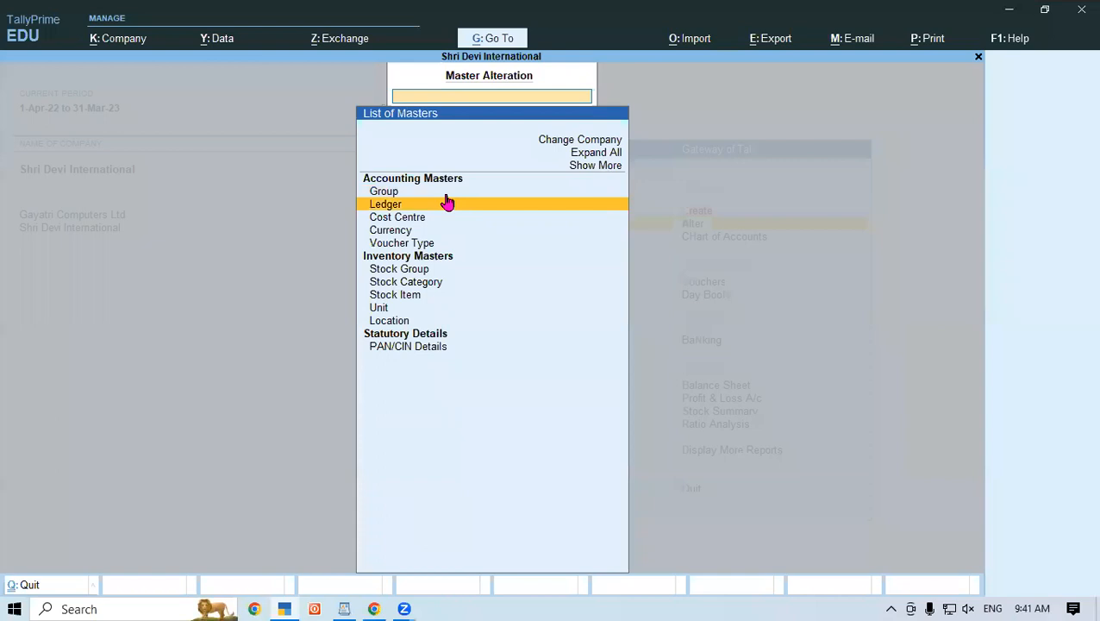
key(Return)
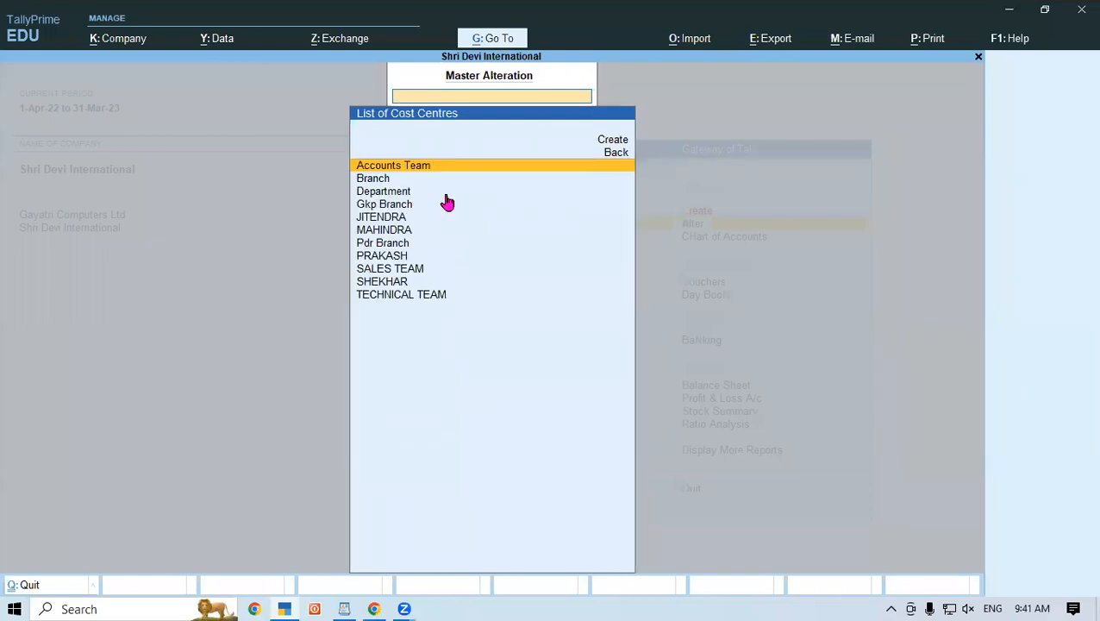
key(Down)
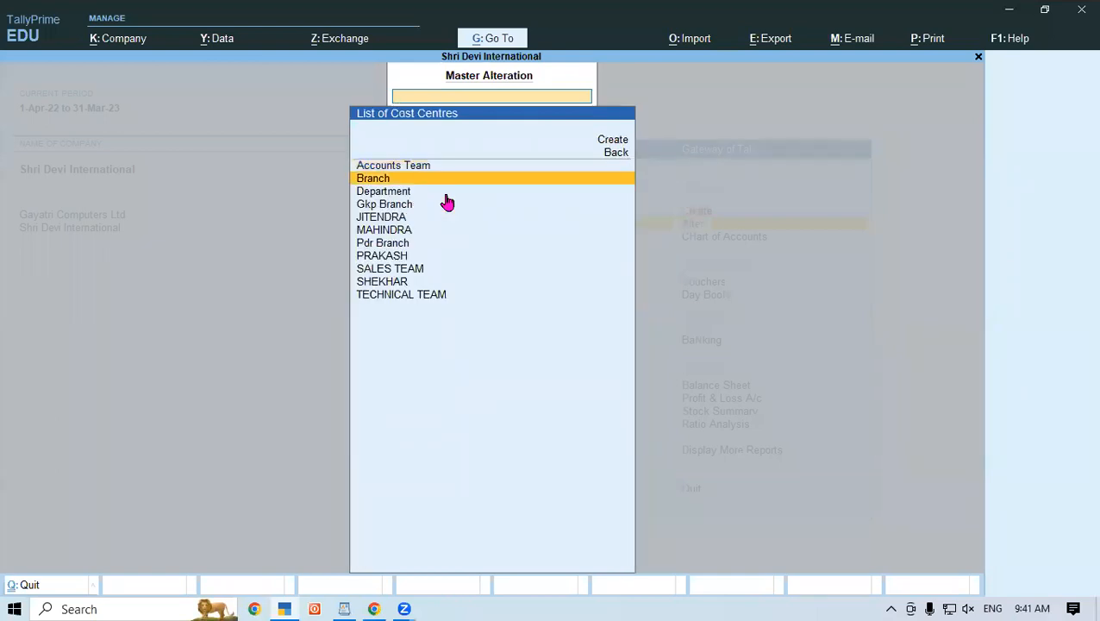
key(Return)
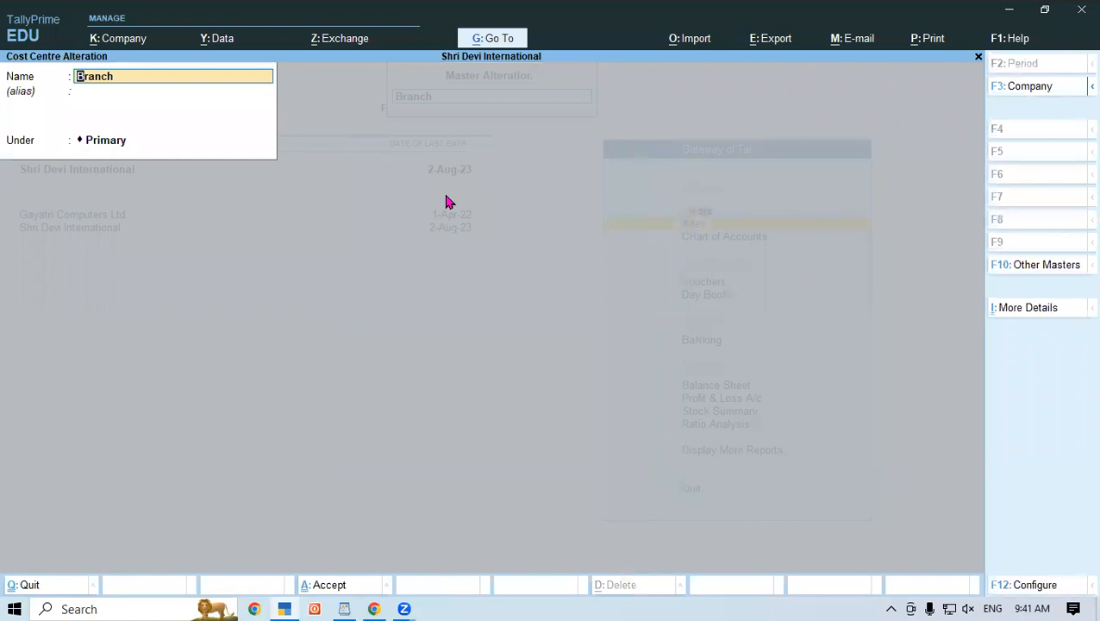
key(BackSpace)
key(Escape)
key(y)
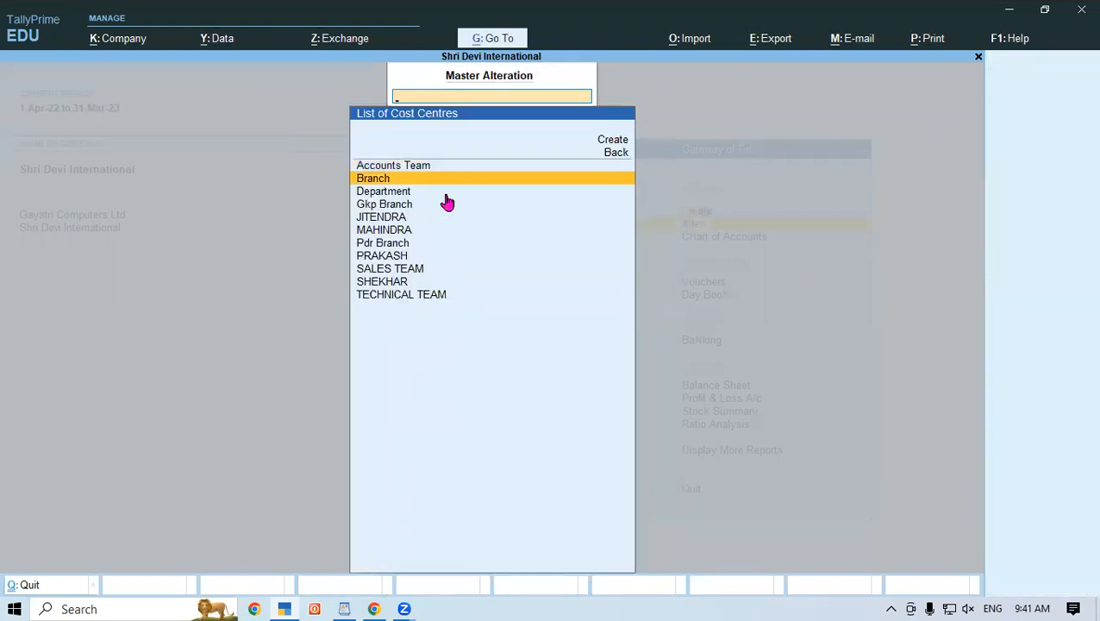
Step: Alter the TECHNICAL TEAM cost centre so that it falls under Primary, and save it
key(Down)
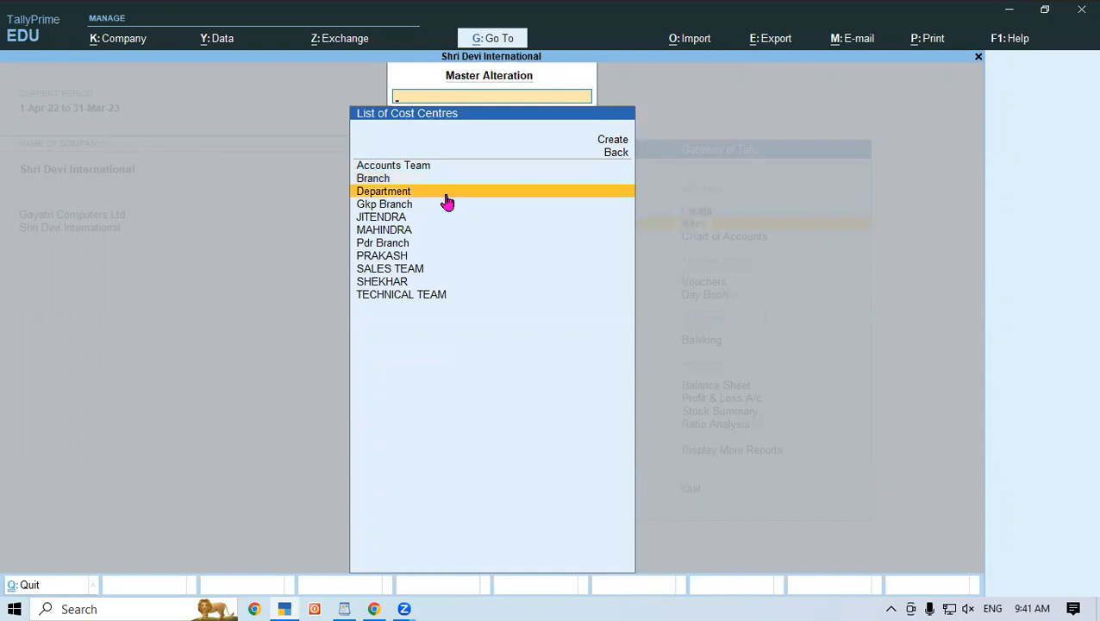
key(Down)
key(Down)
key(Down)
key(Down)
key(Down)
key(Down)
key(Down)
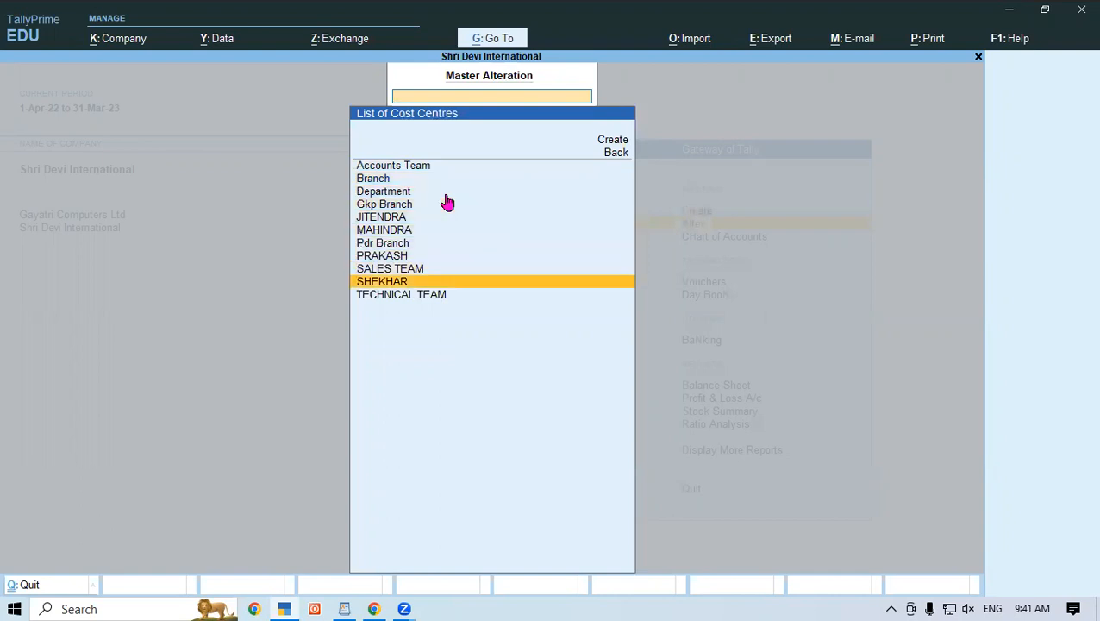
key(Down)
key(Return)
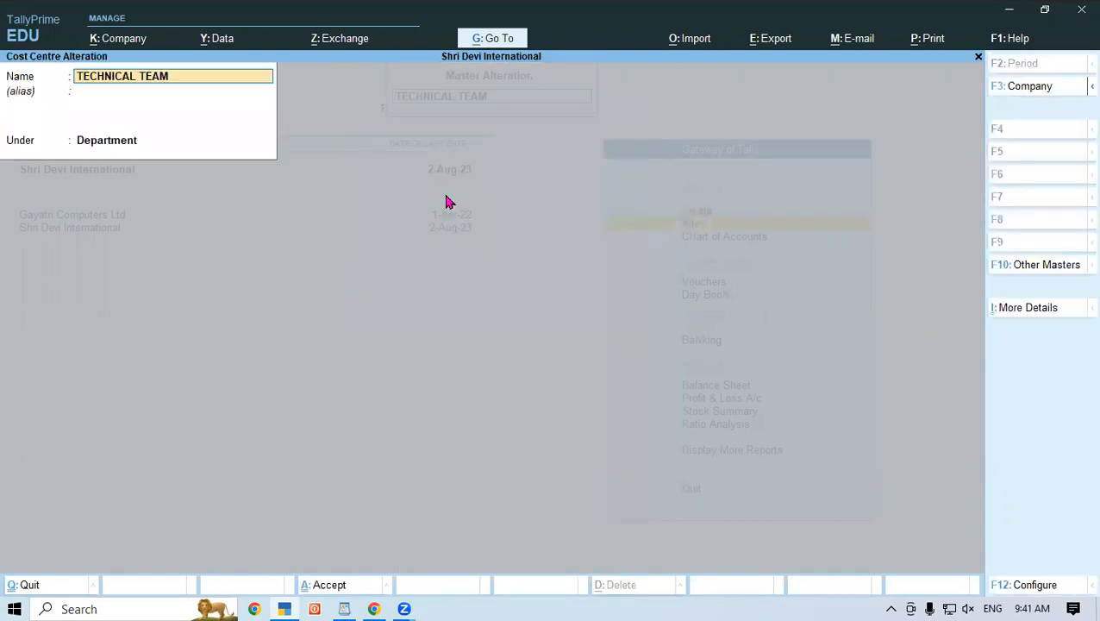
key(Return)
key(Return)
key(Return)
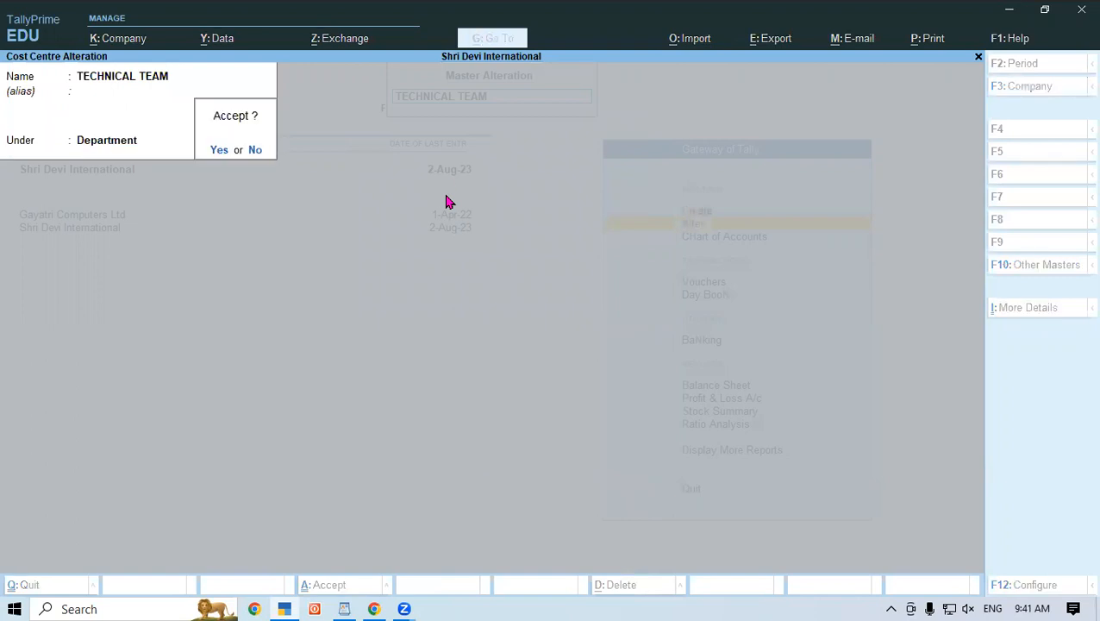
key(Escape)
key(Up)
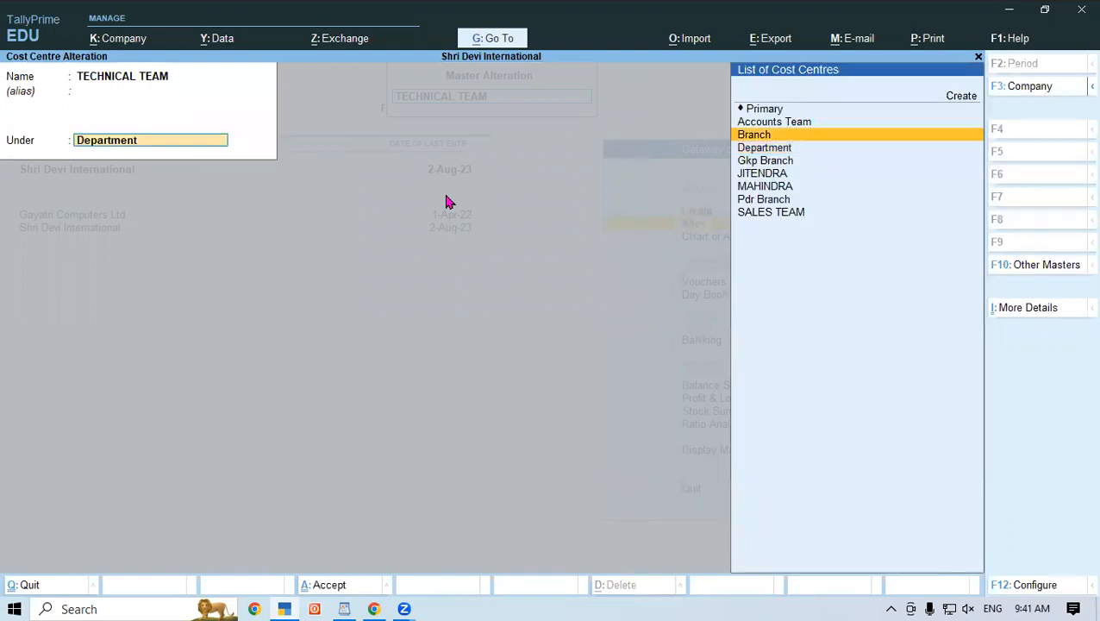
key(Up)
key(Up)
key(Return)
key(Return)
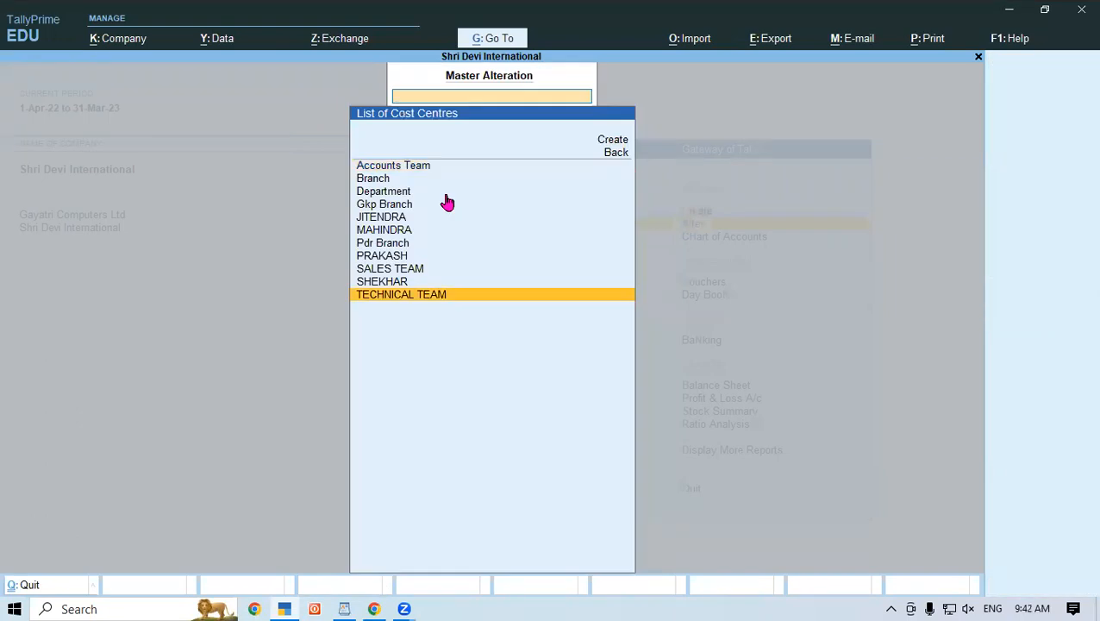
Step: Place the SALES TEAM cost centre under Primary and save the alteration
key(Up)
key(Up)
key(Return)
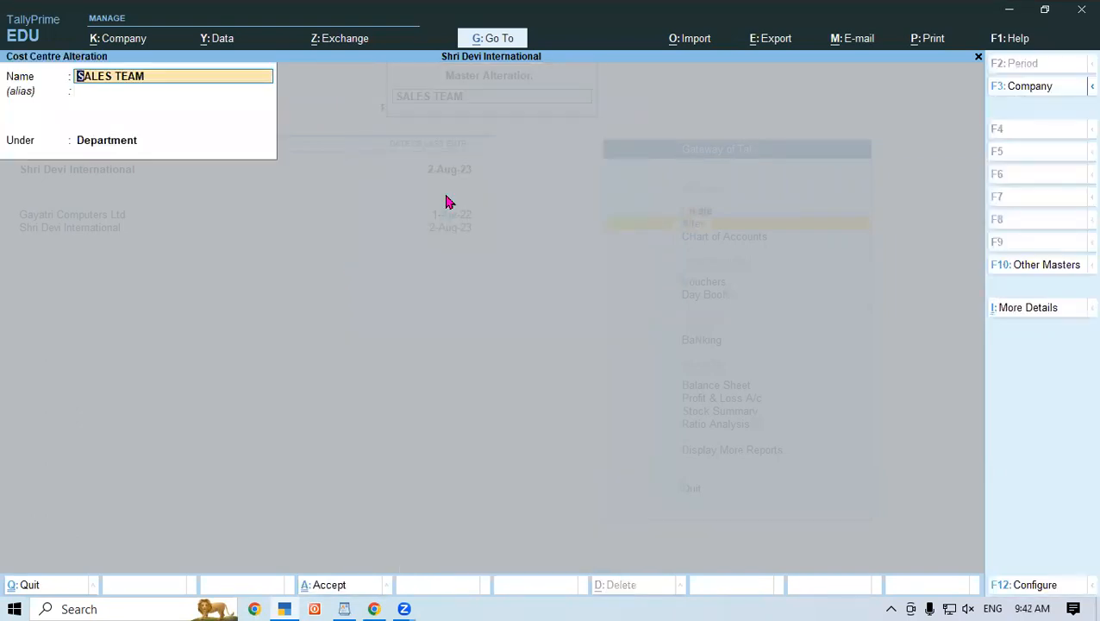
key(Return)
key(Return)
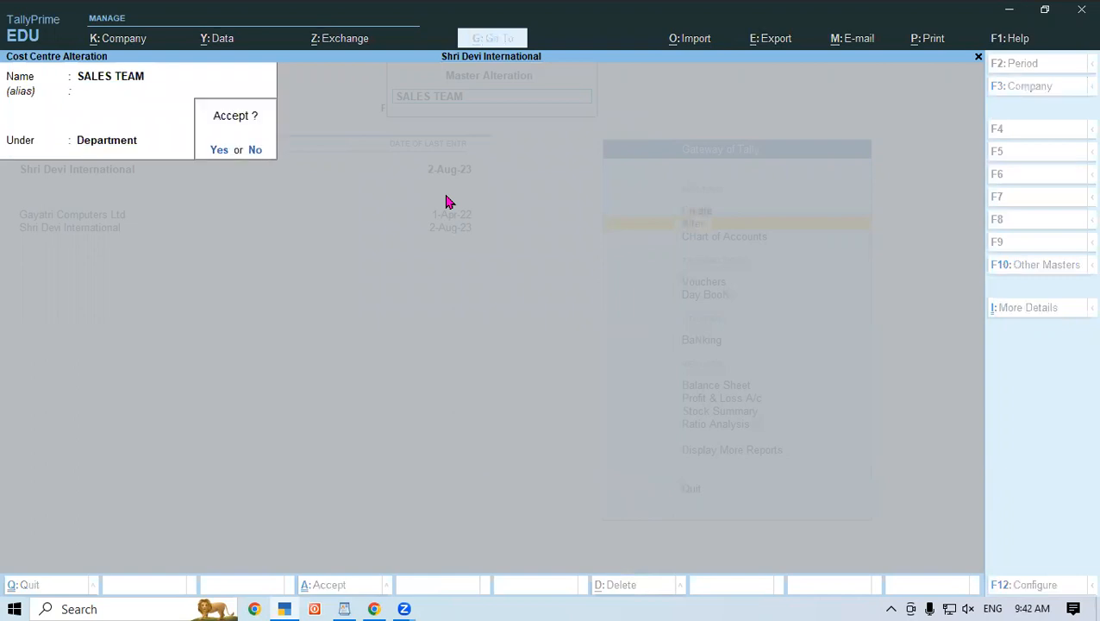
key(Escape)
key(Up)
key(Up)
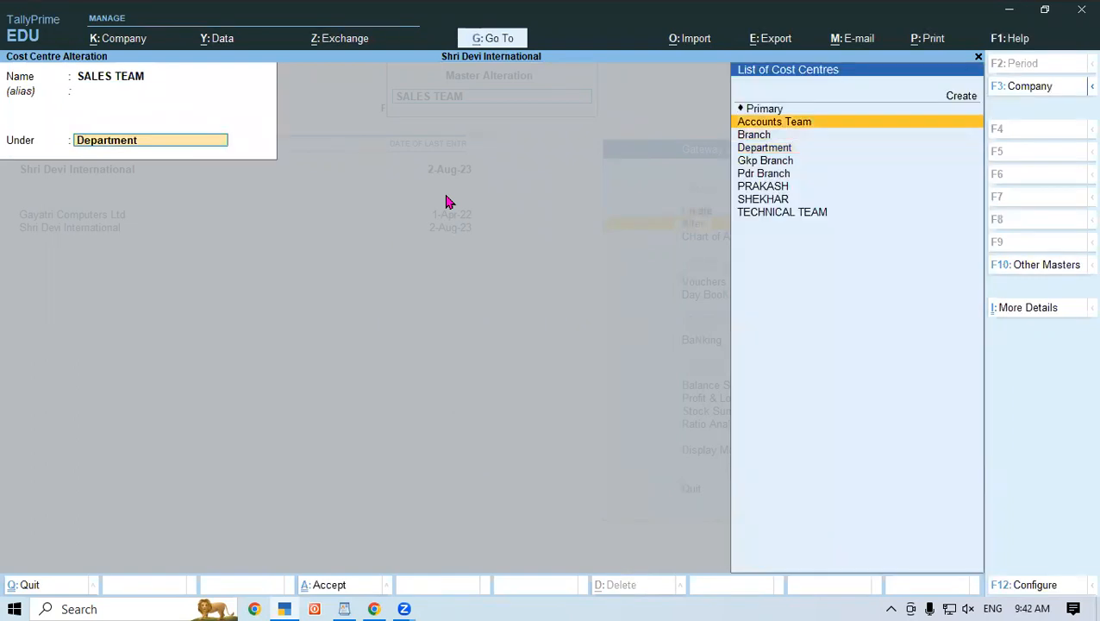
key(Up)
key(Return)
key(Return)
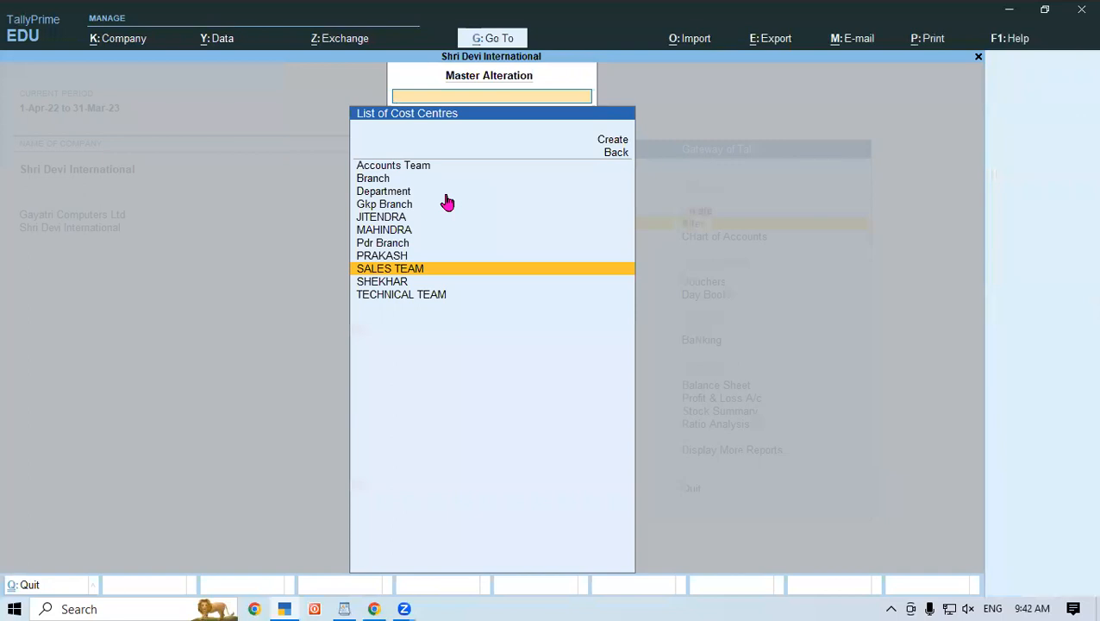
key(Up)
key(Up)
key(Up)
key(Up)
key(Up)
key(Up)
key(Up)
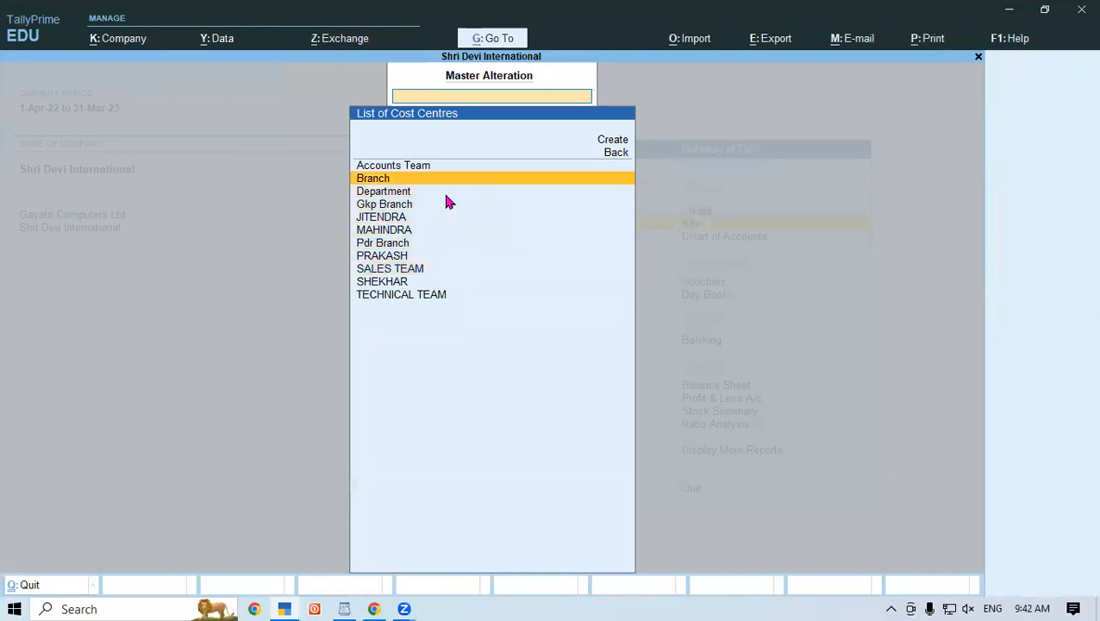
key(Return)
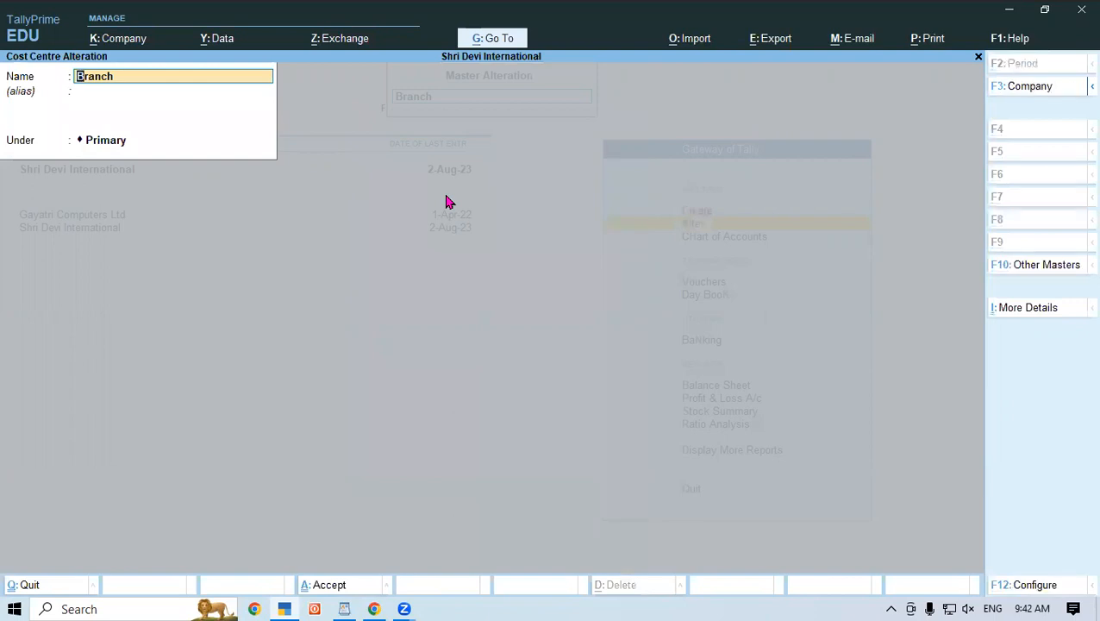
key(BackSpace)
key(Escape)
key(Return)
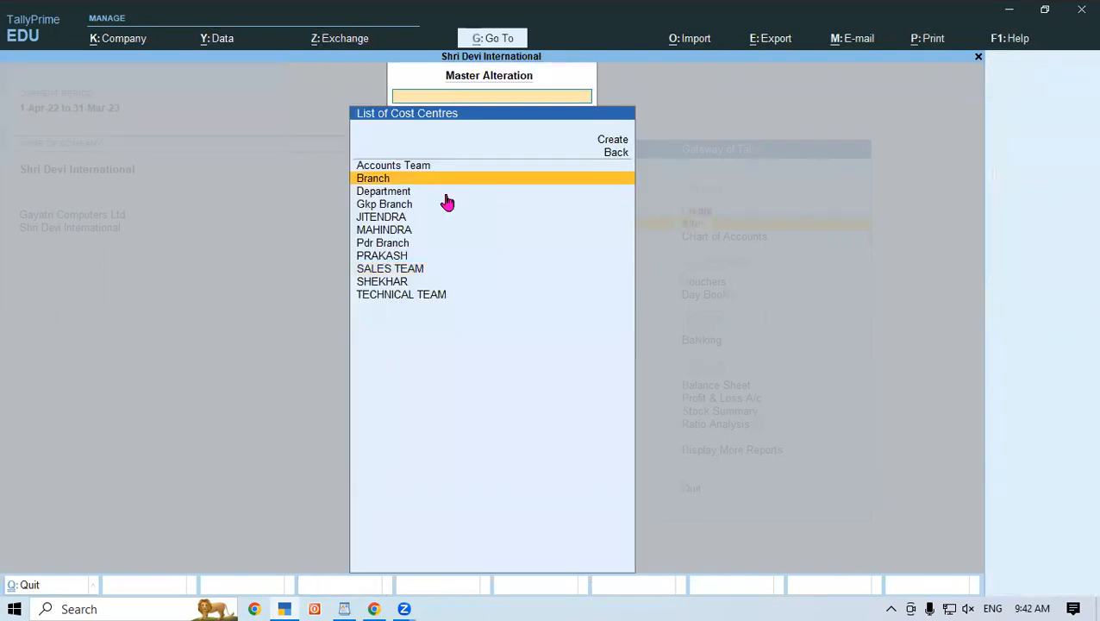
Step: Alter the Accounts Team cost centre so that it falls under Primary, and save it
key(Down)
key(Down)
key(Down)
key(Down)
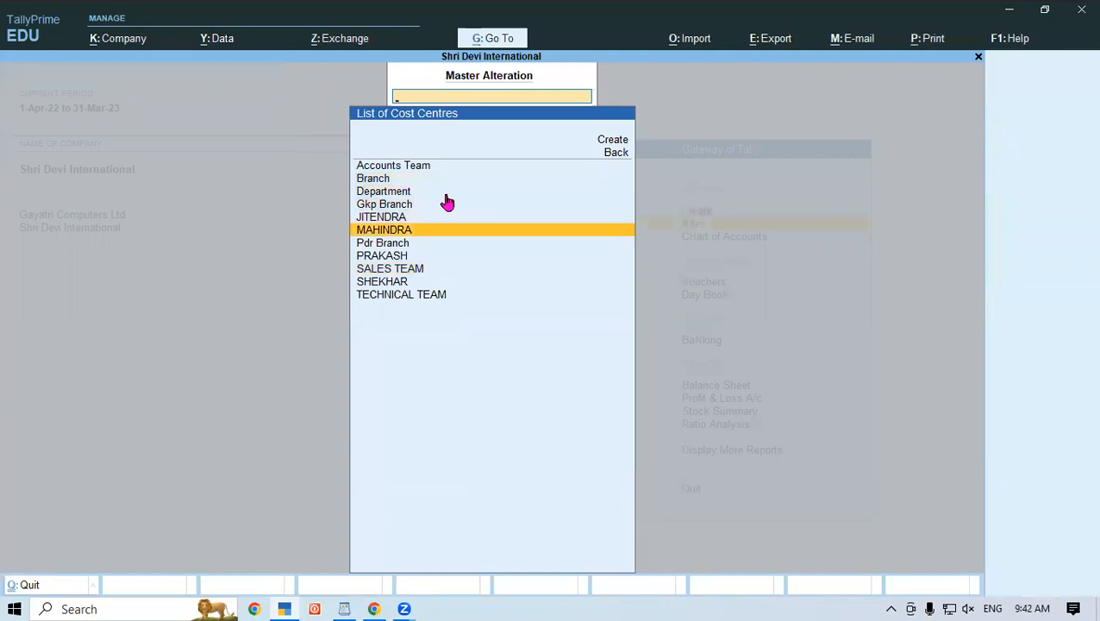
key(Up)
key(Up)
key(Up)
key(Up)
key(Up)
key(Return)
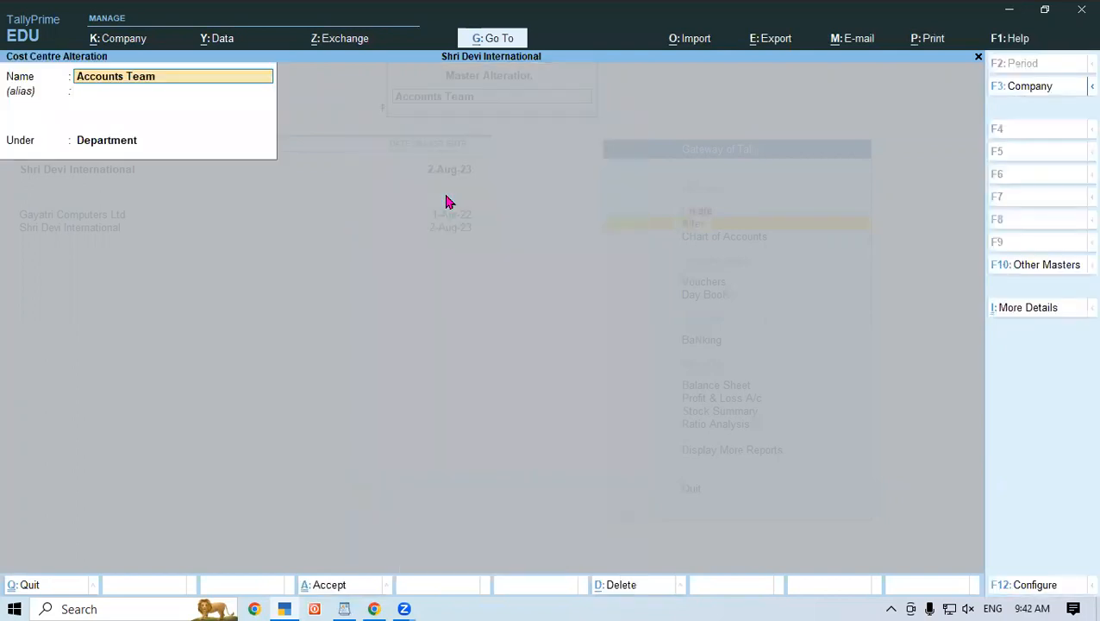
key(Return)
key(Return)
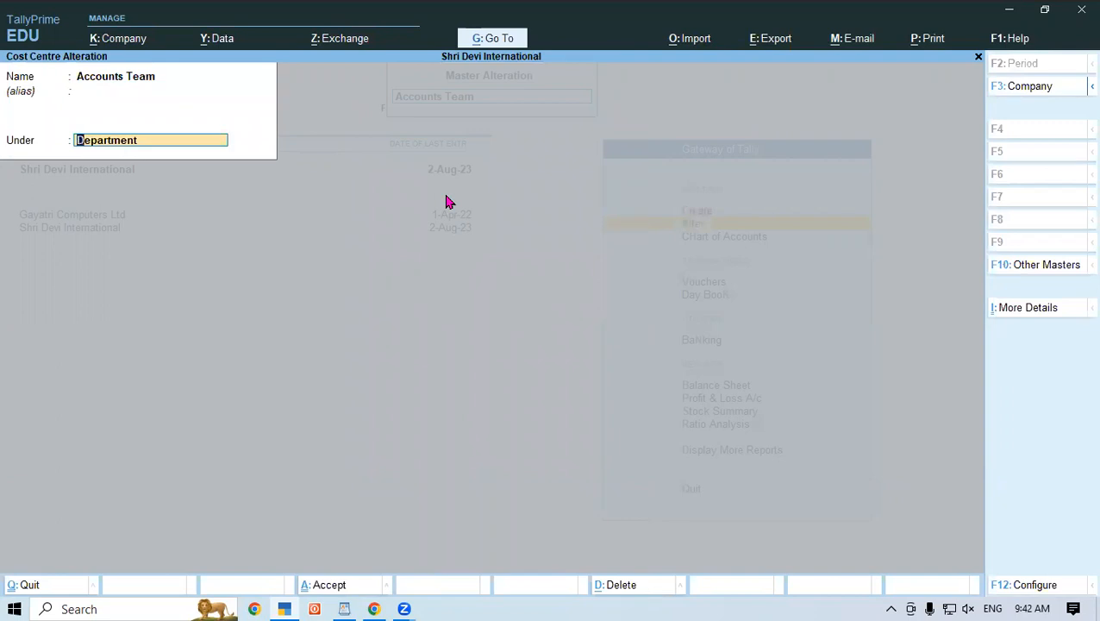
key(BackSpace)
key(Up)
key(Up)
key(Up)
key(Up)
key(Up)
key(Up)
key(Up)
key(Up)
key(Up)
key(Up)
key(Up)
key(Up)
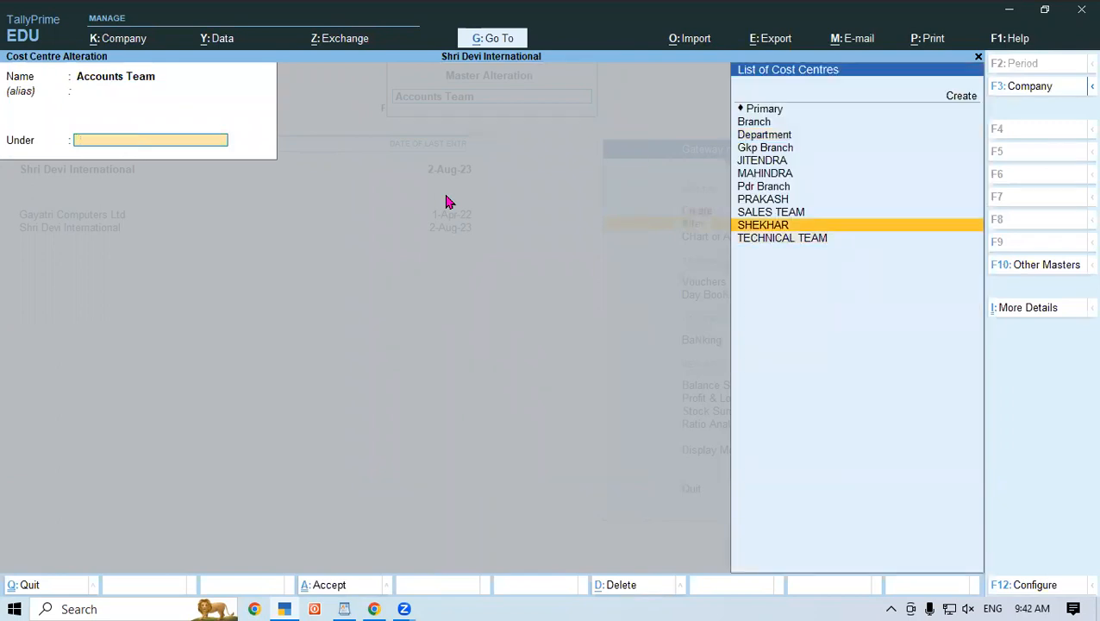
key(Down)
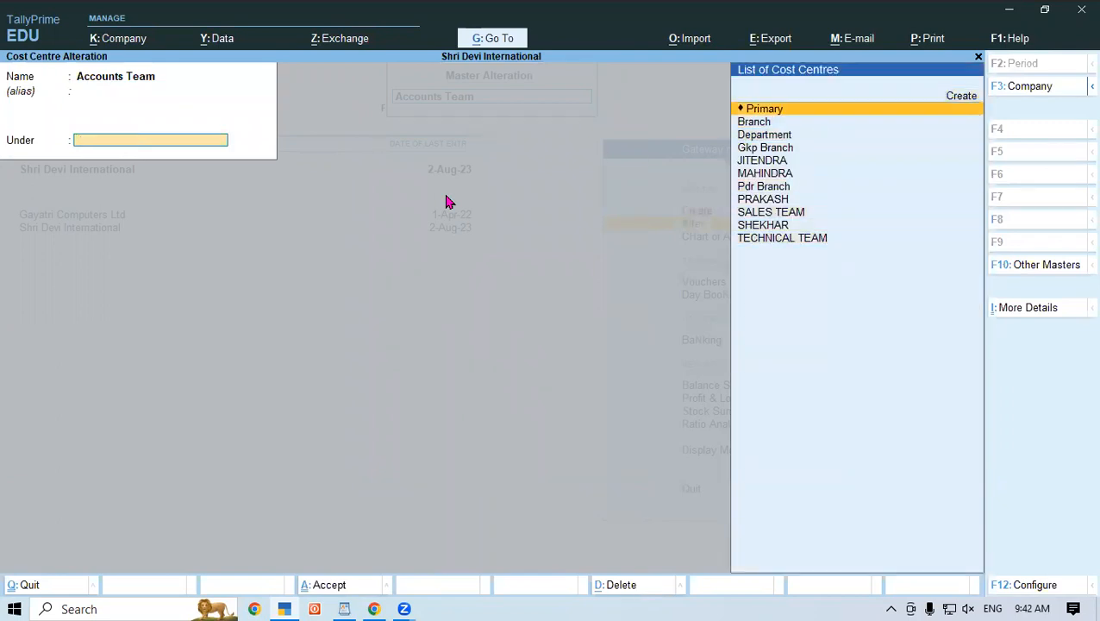
key(Return)
key(Return)
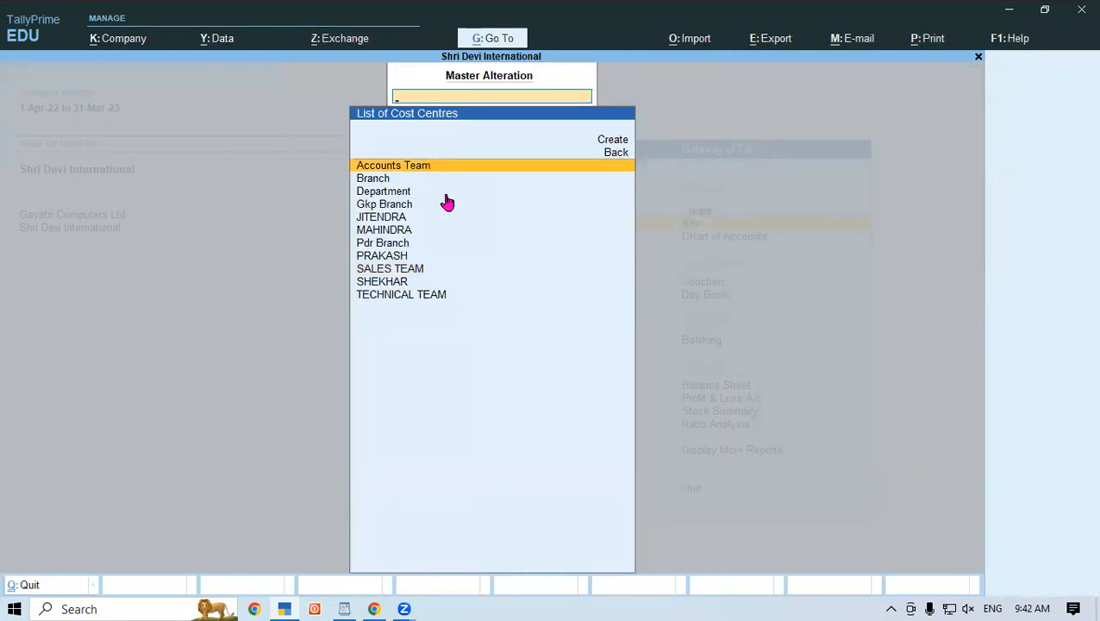
key(Down)
key(Return)
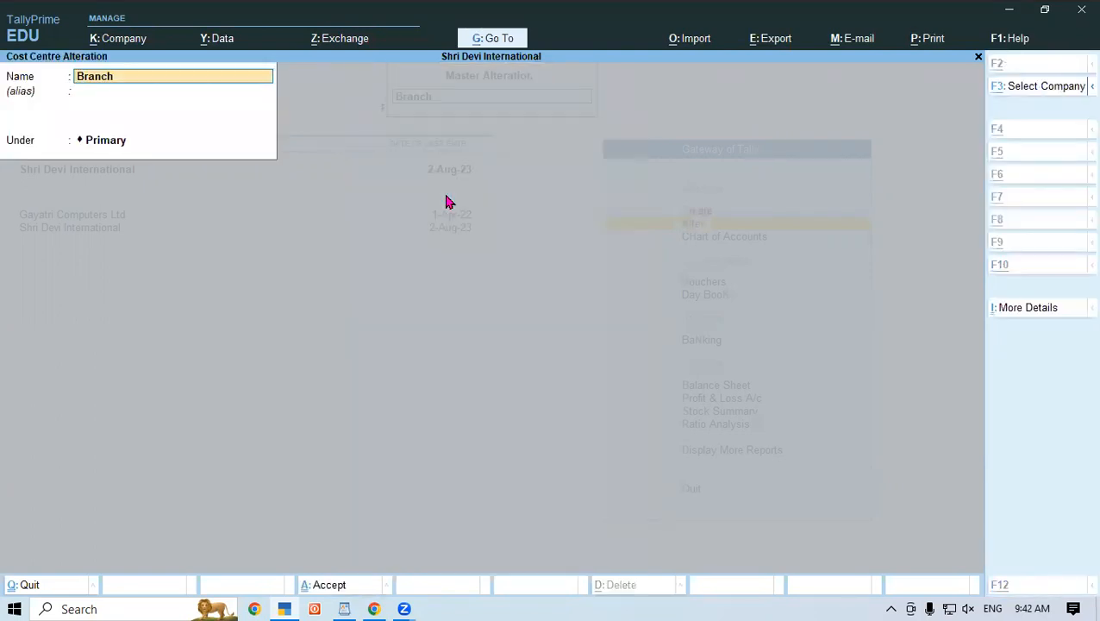
key(Escape)
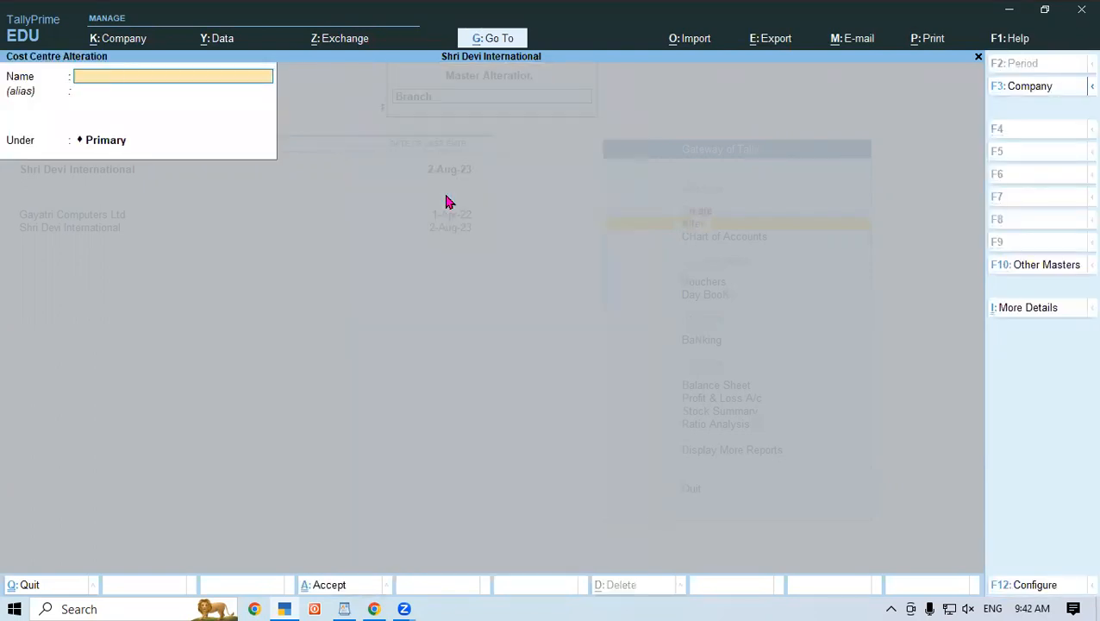
key(Escape)
key(Return)
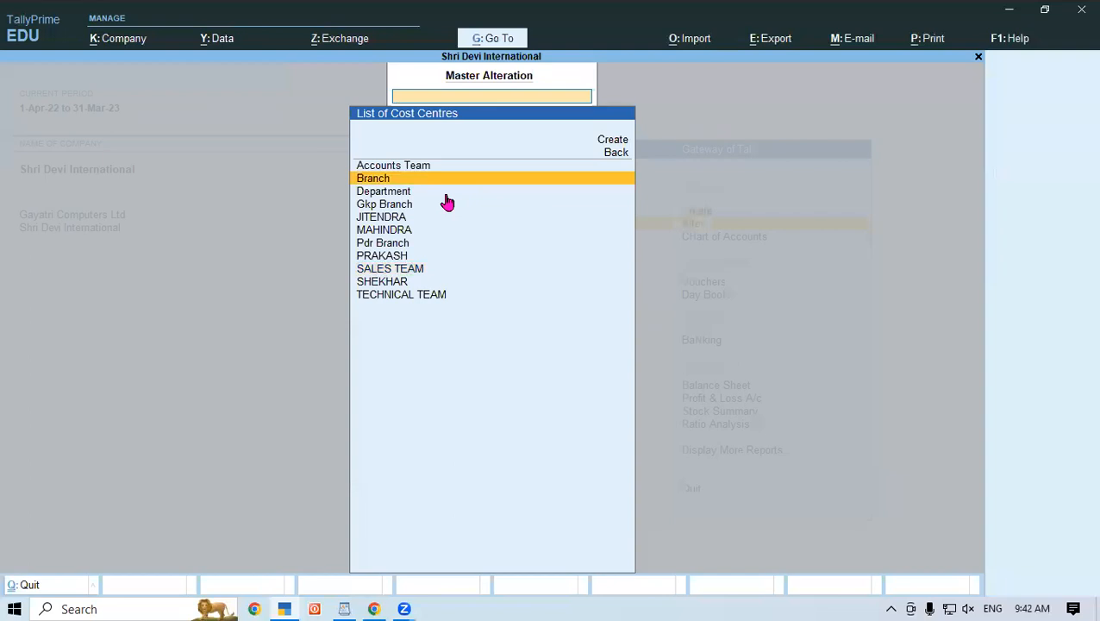
Step: Delete the Department cost centre from the list of existing cost centres
click(379, 195)
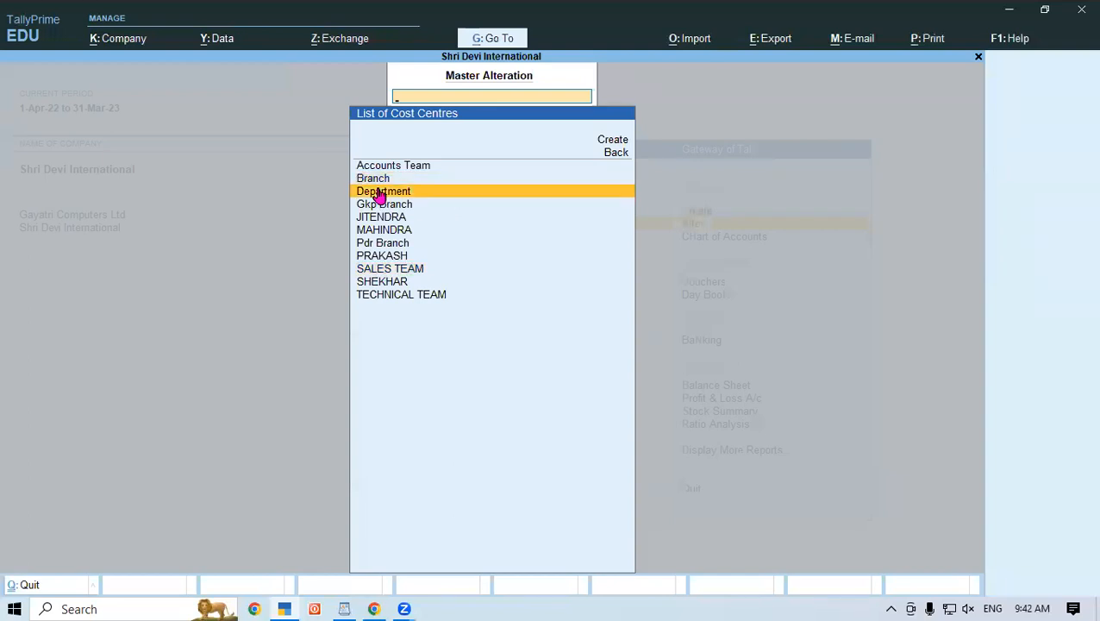
click(380, 195)
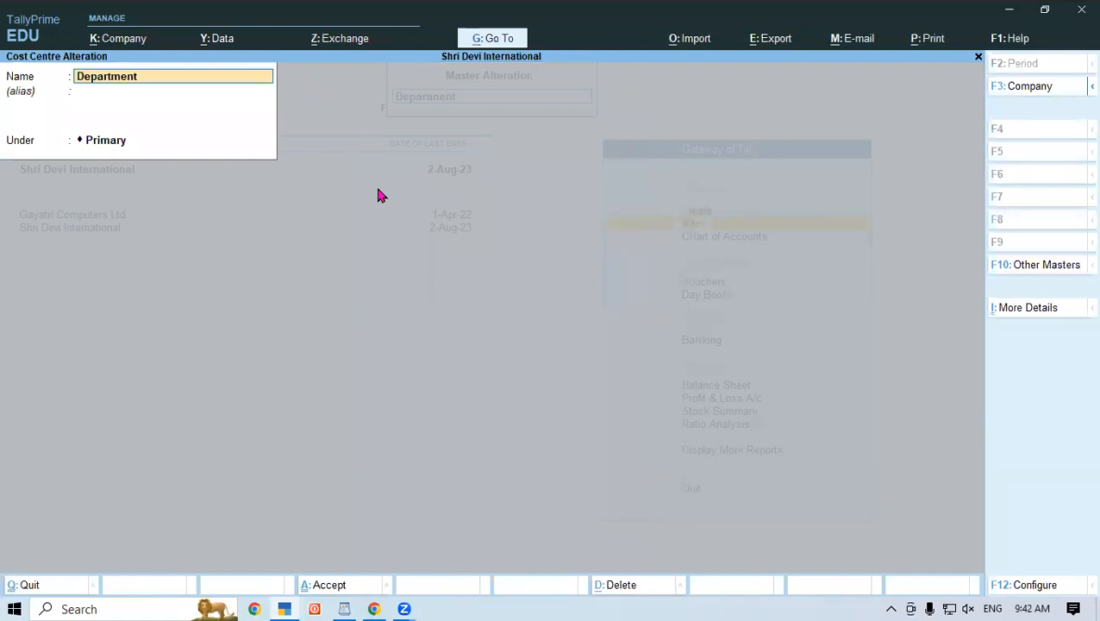
key(alt+d)
key(y)
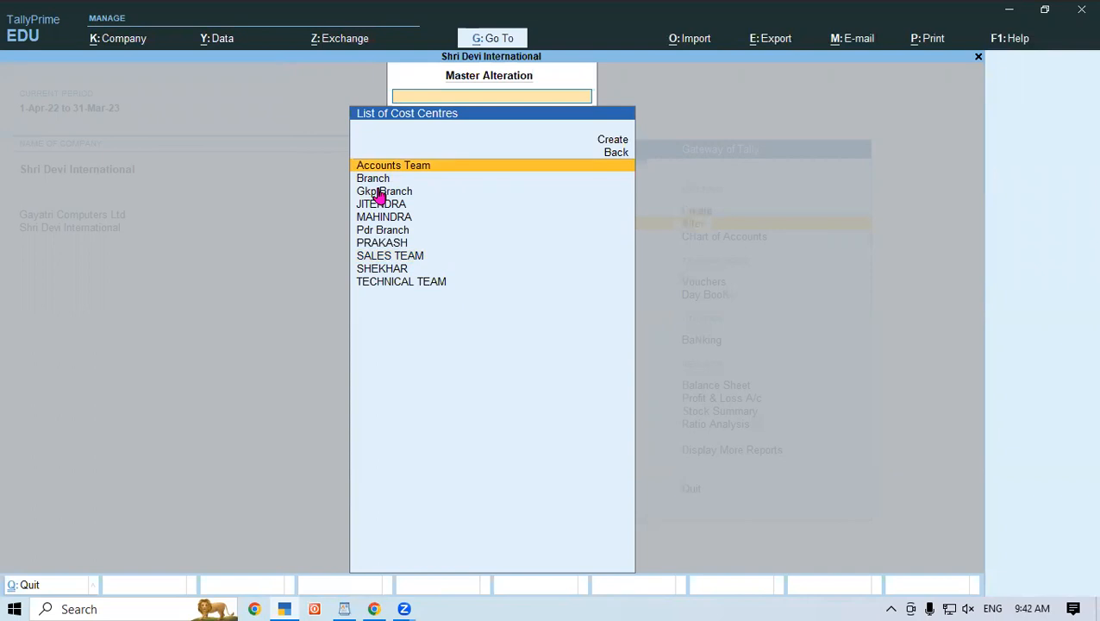
Step: Delete the Gkp Branch cost centre and confirm its removal
click(379, 193)
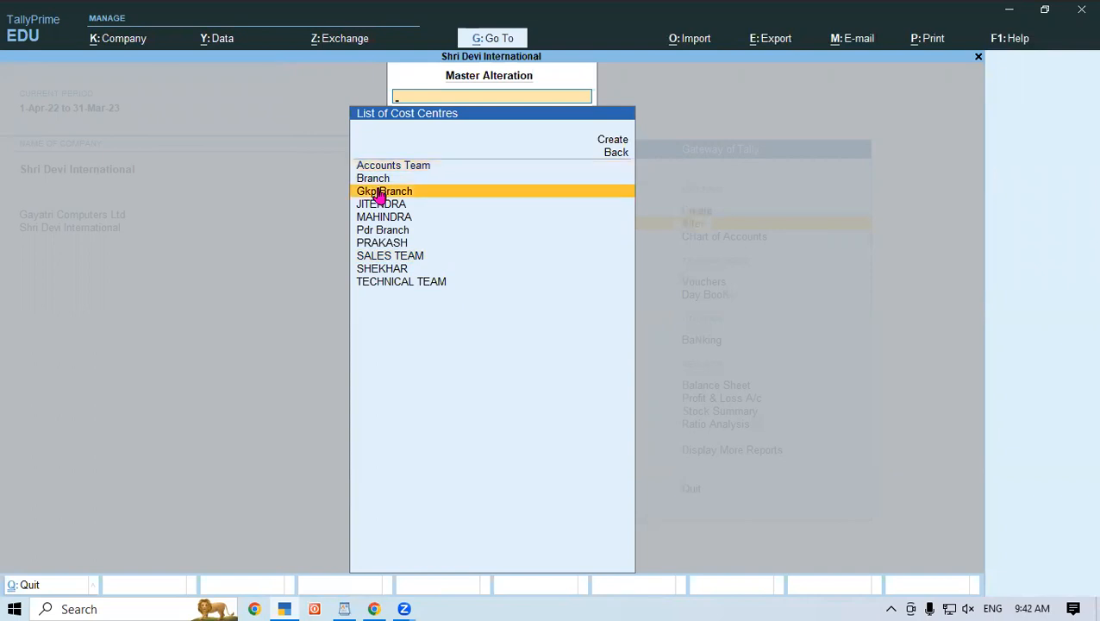
click(379, 195)
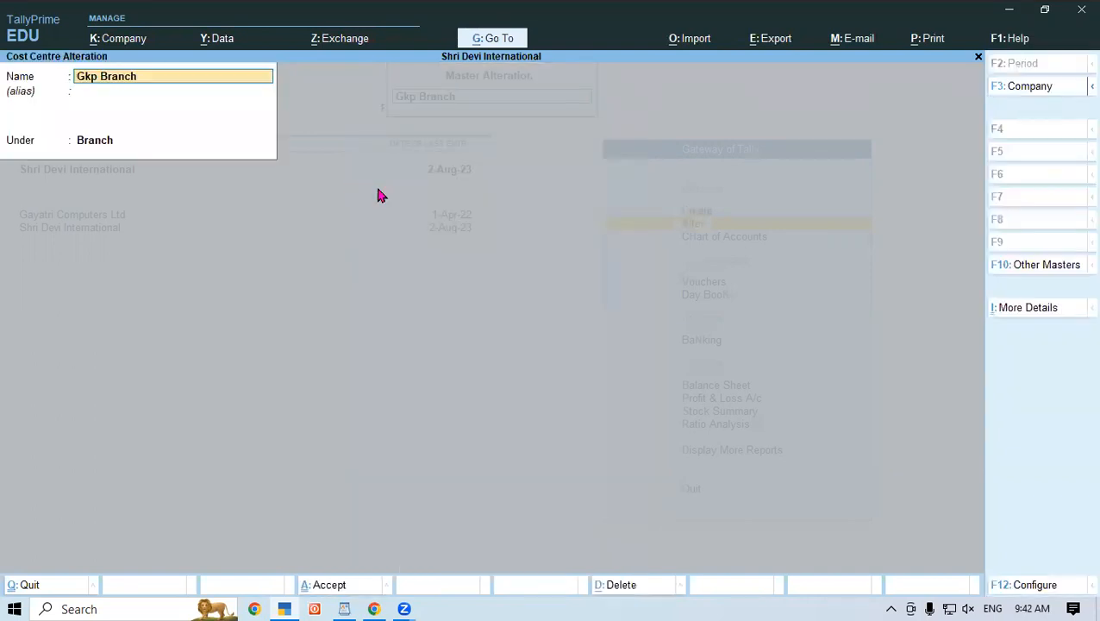
key(alt+d)
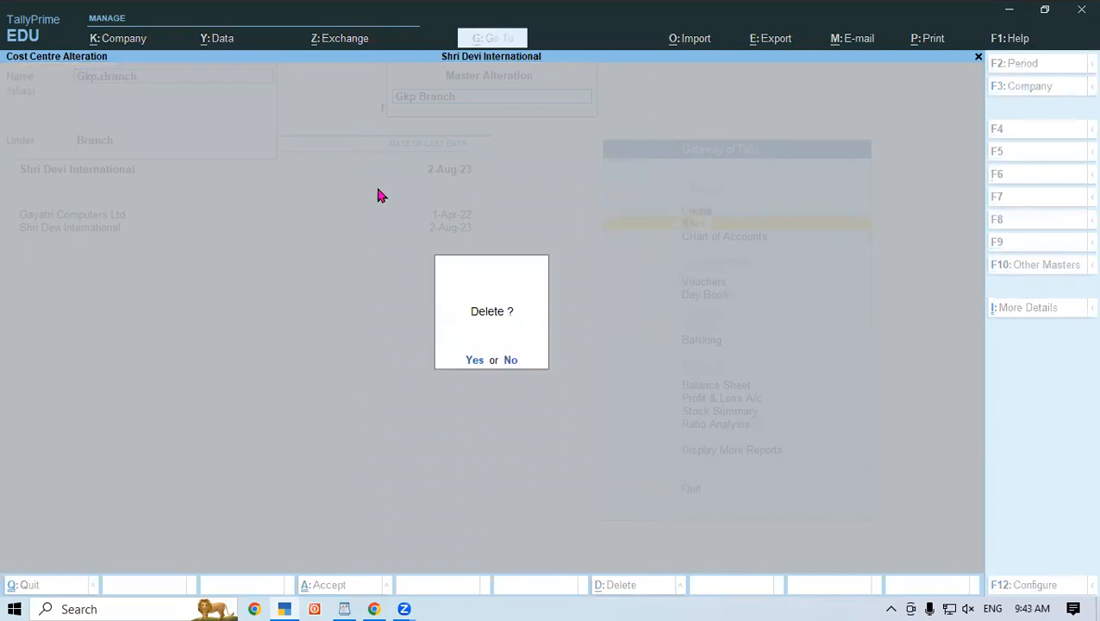
key(y)
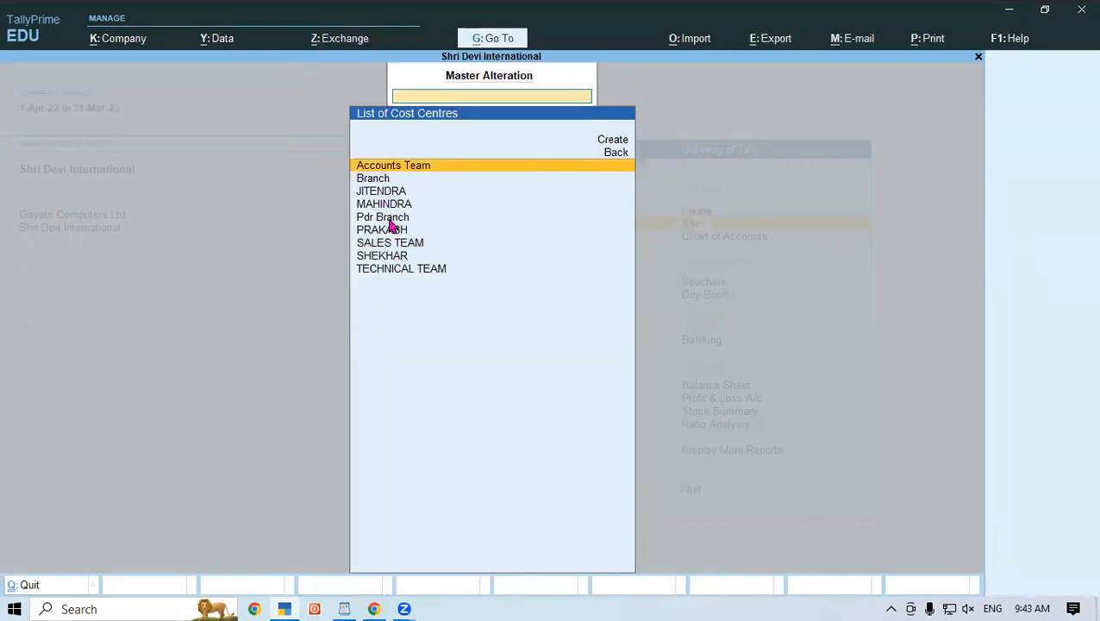
Step: Delete the Pdr Branch cost centre from the cost centre masters
click(388, 222)
click(388, 221)
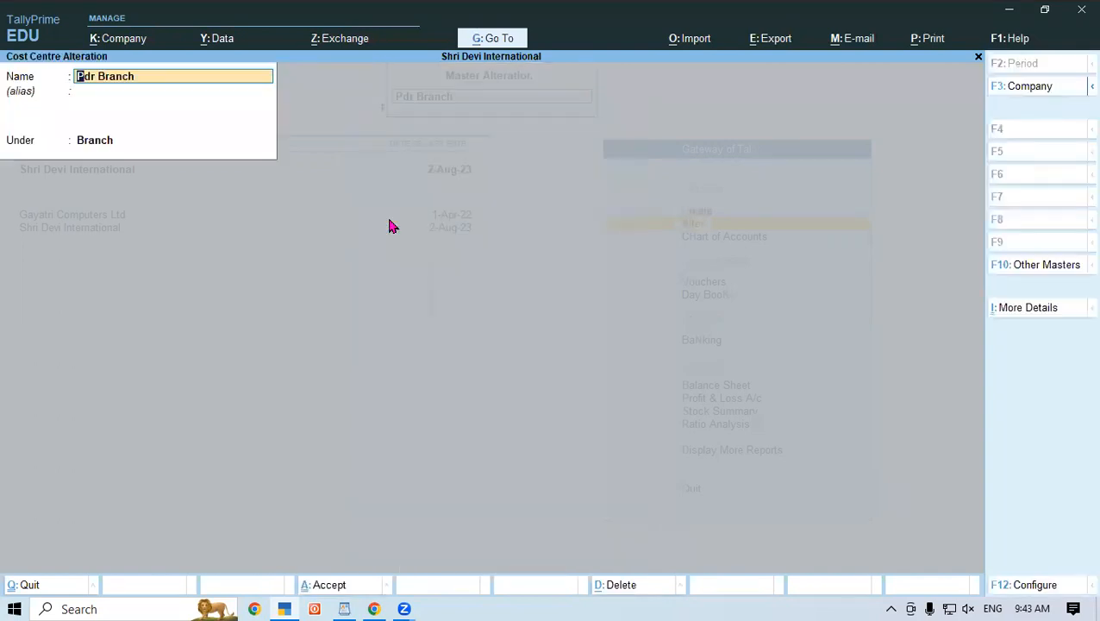
key(alt+d)
key(y)
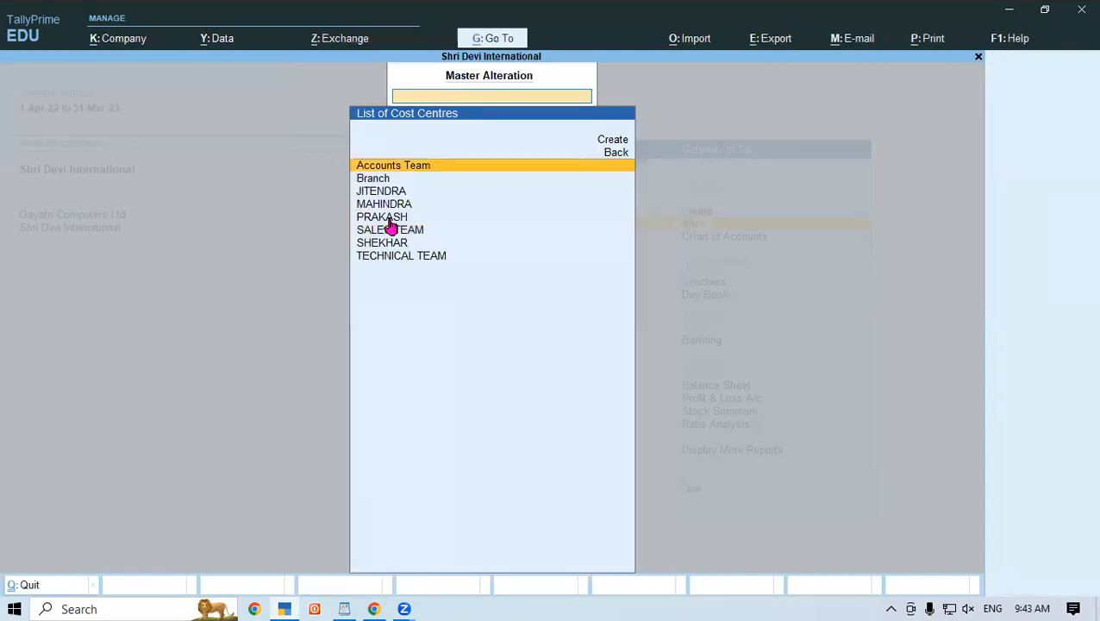
Step: Delete the parent Branch cost centre and return to the Gateway of Tally
key(Down)
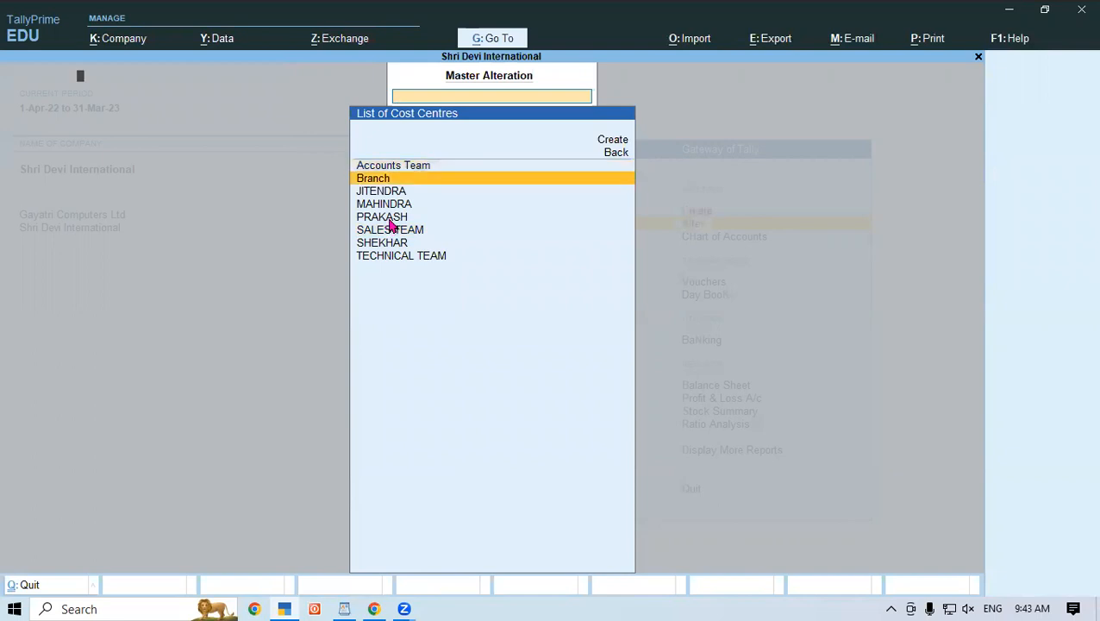
key(Return)
key(alt+d)
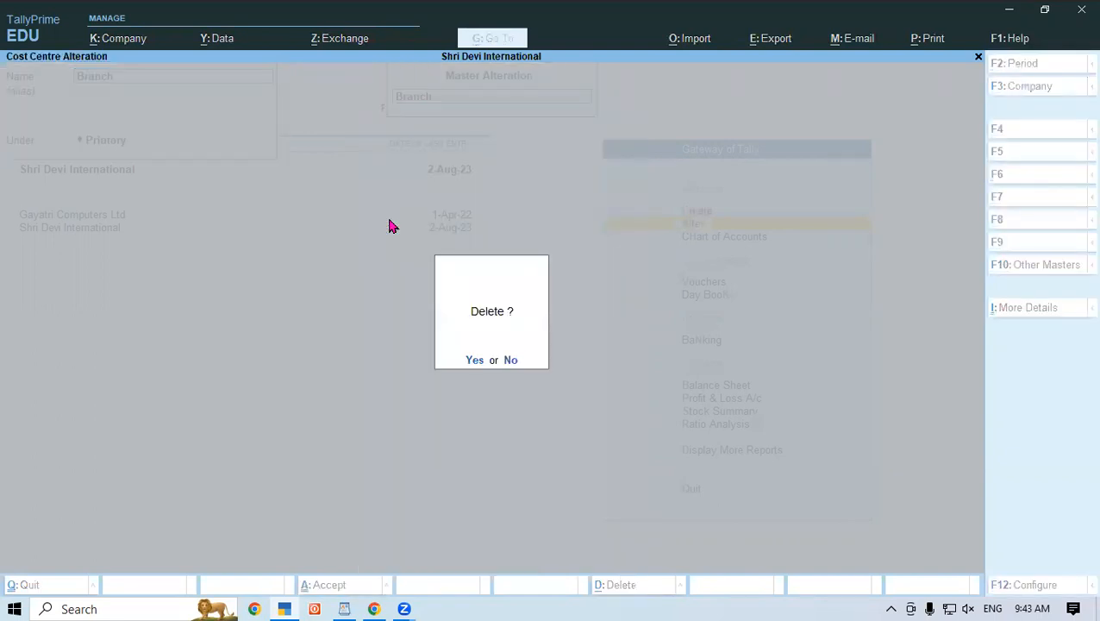
key(y)
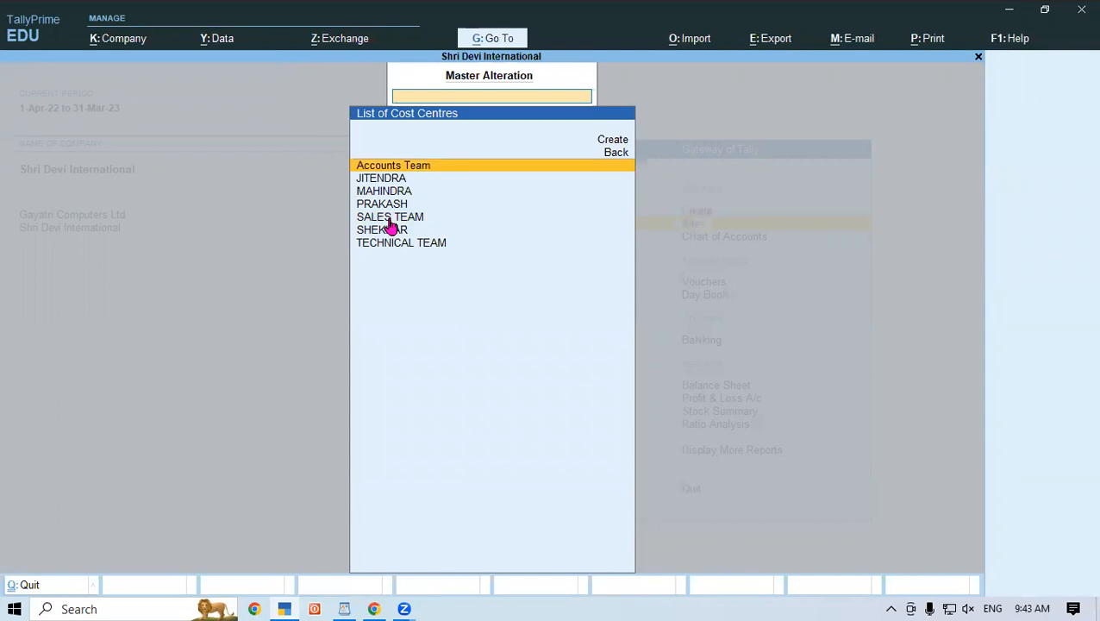
key(Escape)
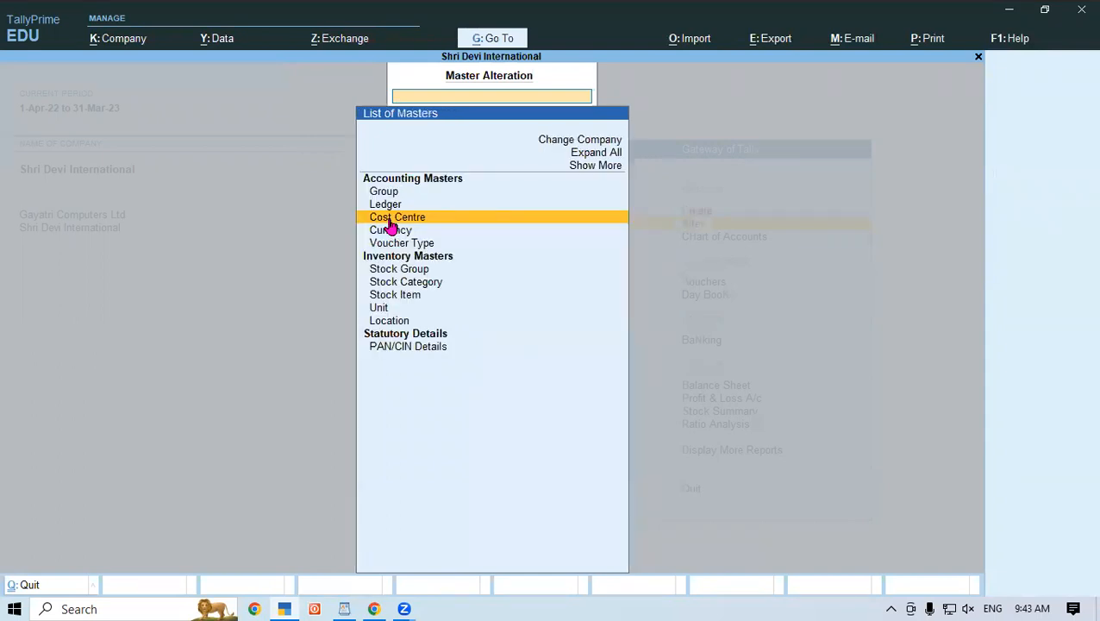
key(Escape)
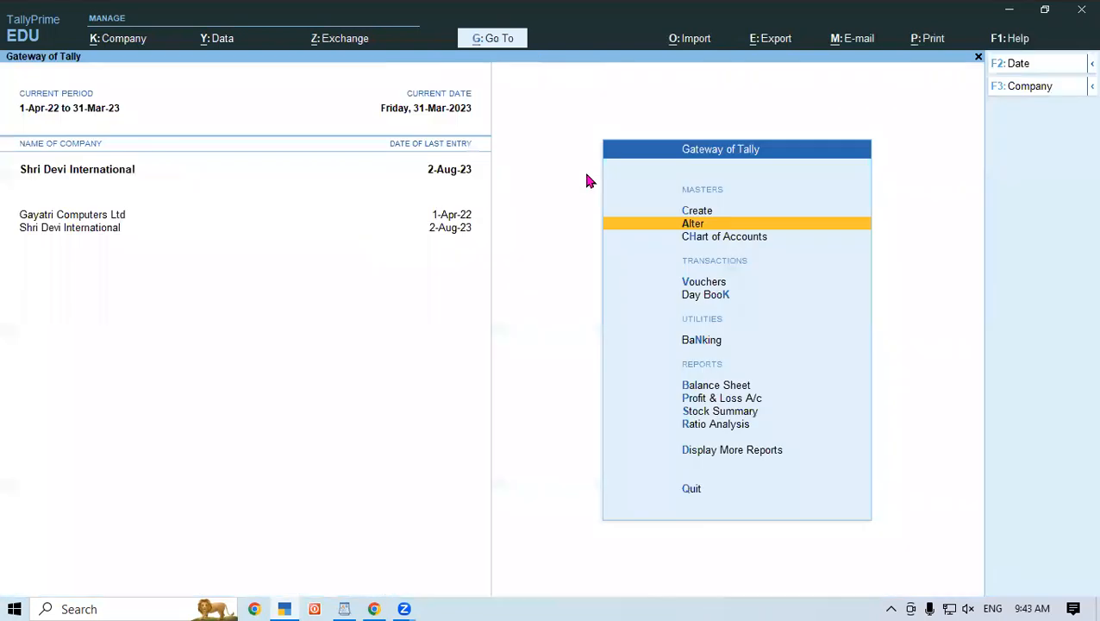
Step: Expand the list of masters available for creation and open a new Cost Category form
click(698, 212)
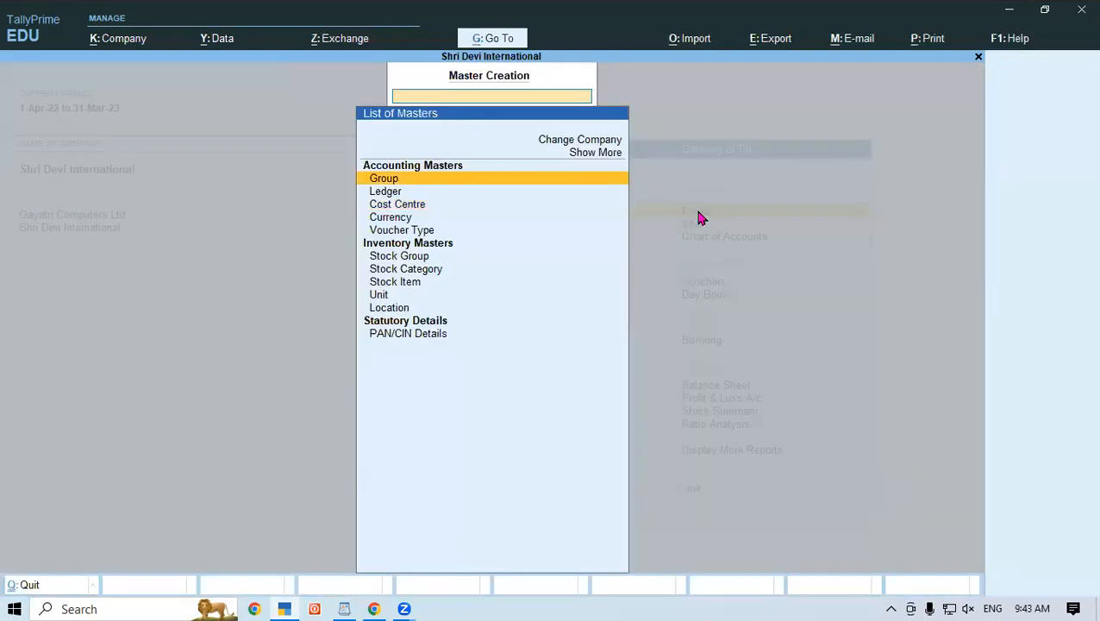
click(612, 156)
key(Down)
key(Down)
key(Down)
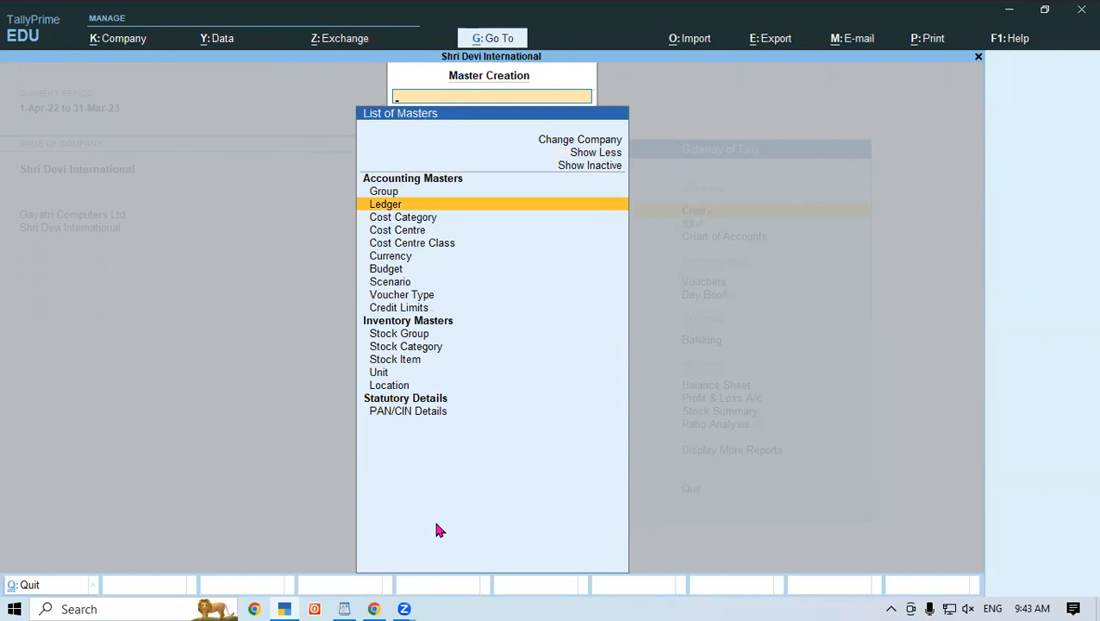
click(285, 605)
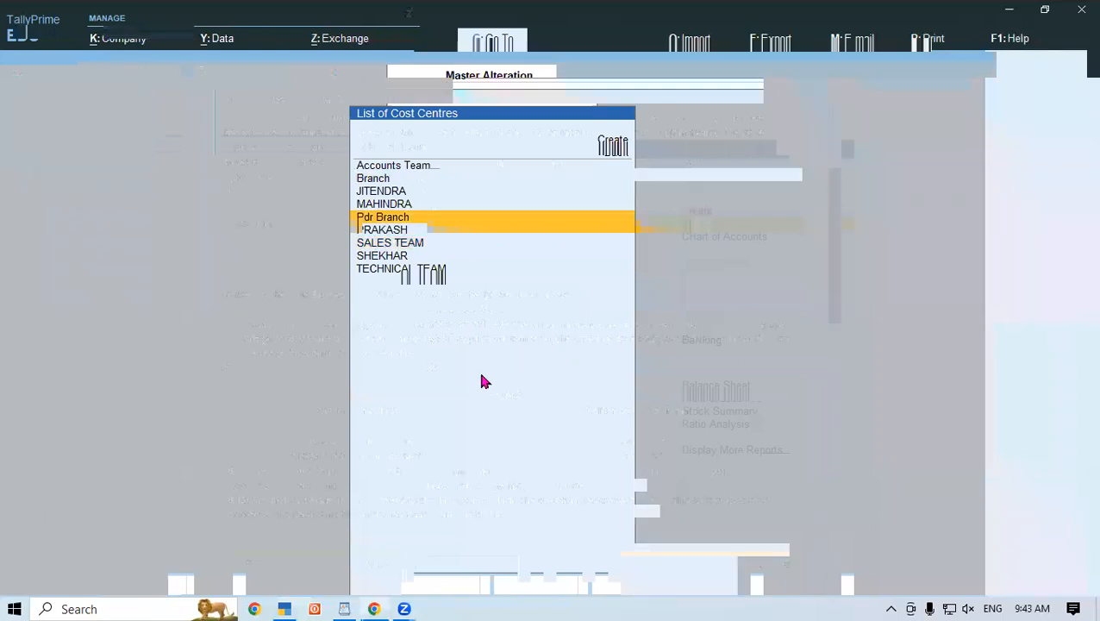
key(Escape)
key(Escape)
key(c)
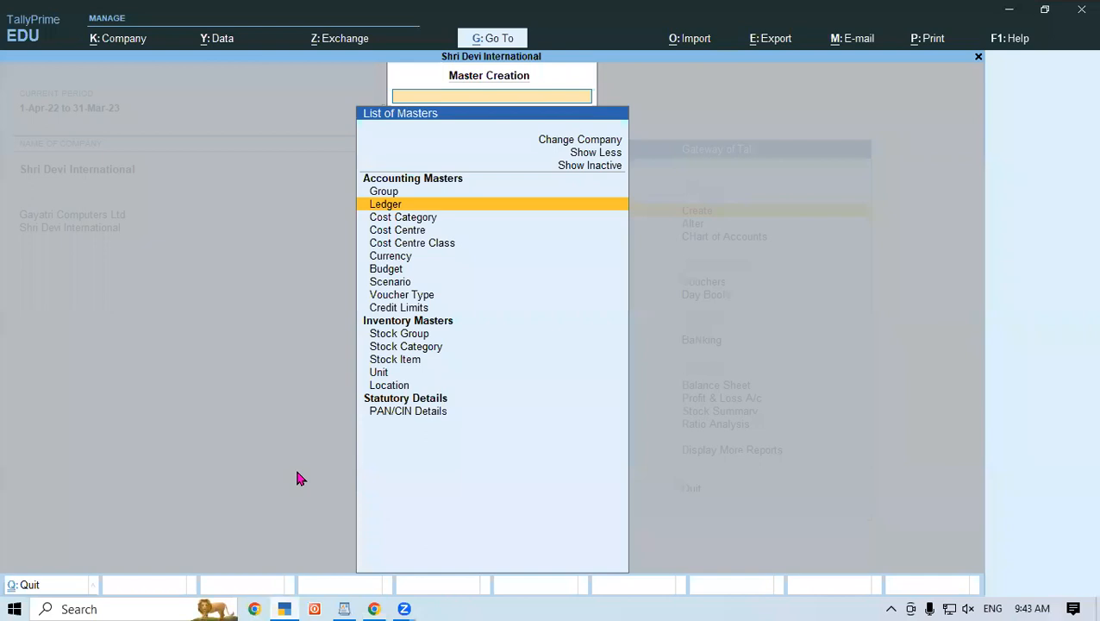
click(425, 223)
key(Return)
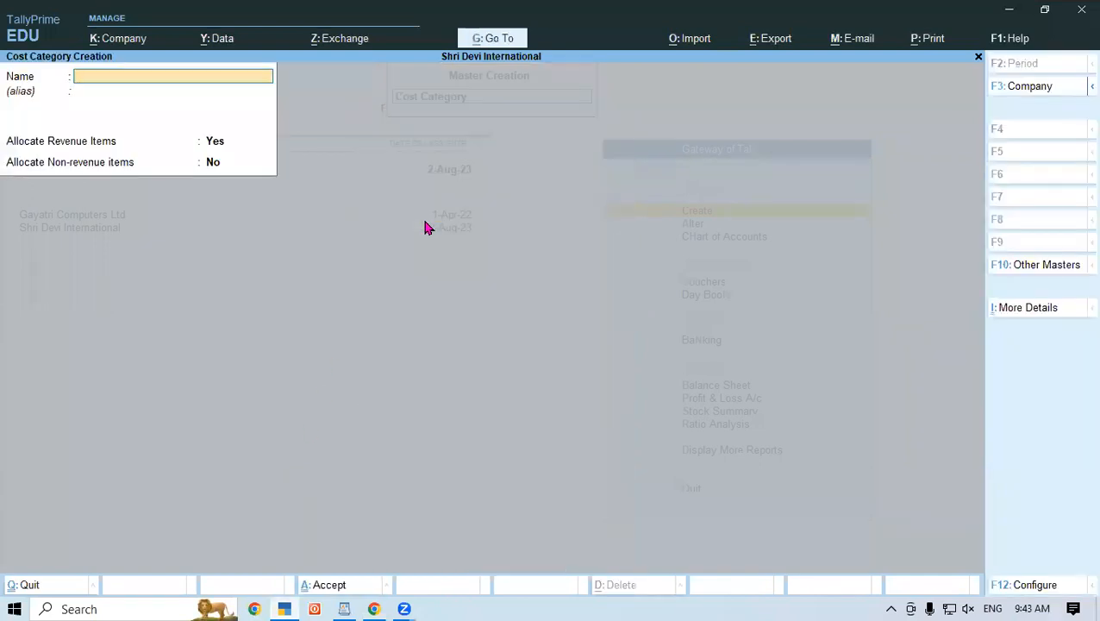
Step: Create a cost category named Branch and accept it
key(Escape)
key(Escape)
key(a)
key(Return)
text(Branch)
key(Return)
key(Return)
key(Return)
key(Return)
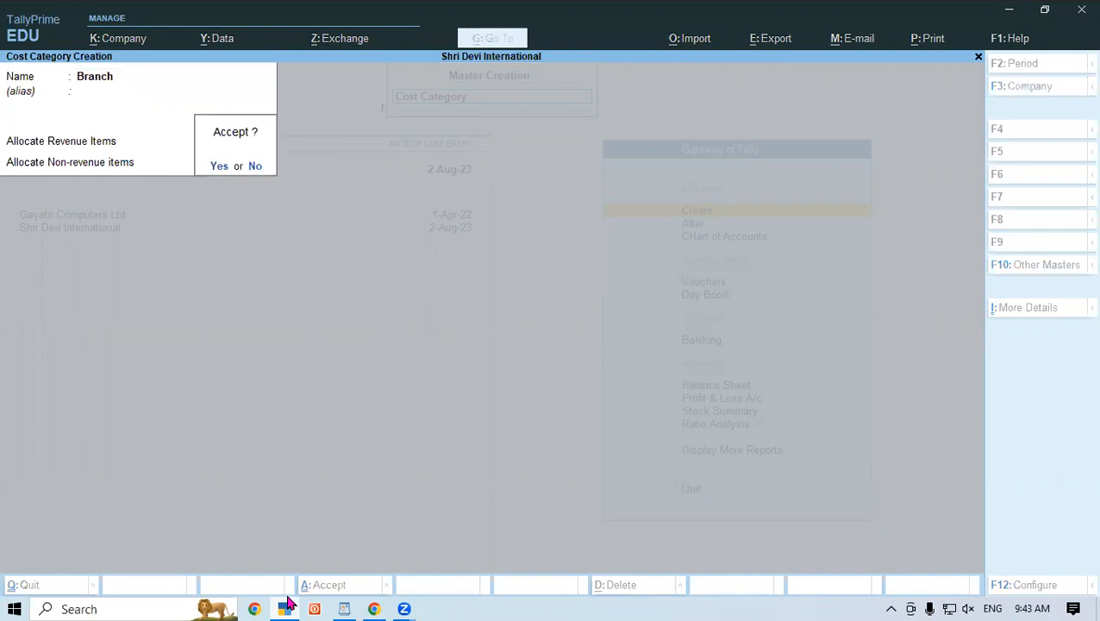
key(Return)
Step: Create a second cost category named Department, save it, and leave cost category creation
text(De)
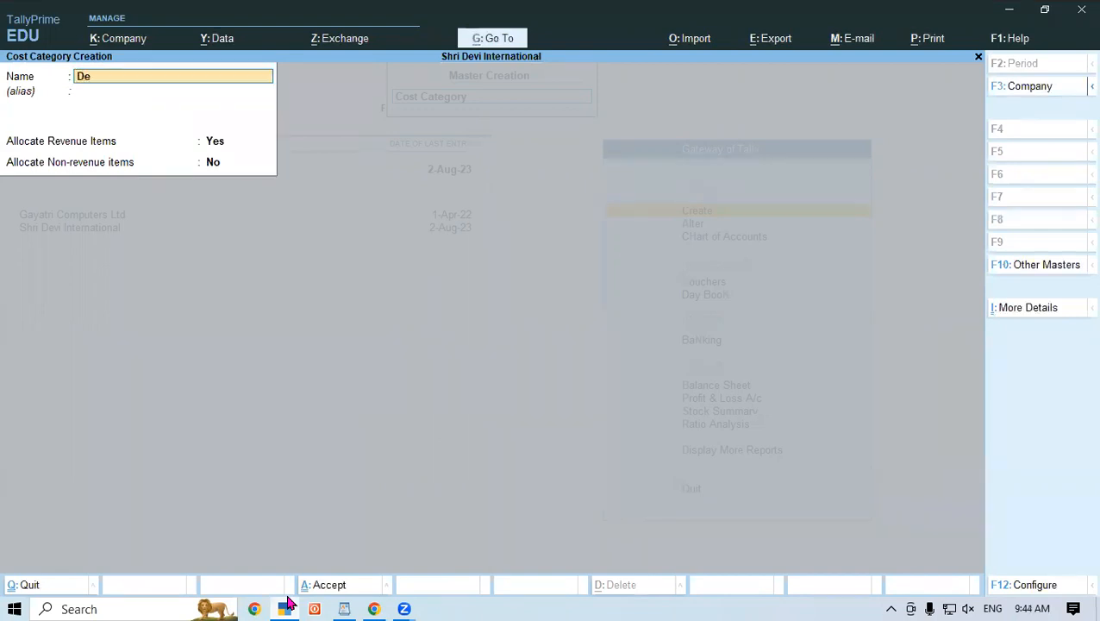
text(partment)
key(Return)
key(Return)
key(Return)
key(Return)
key(Return)
key(Escape)
key(y)
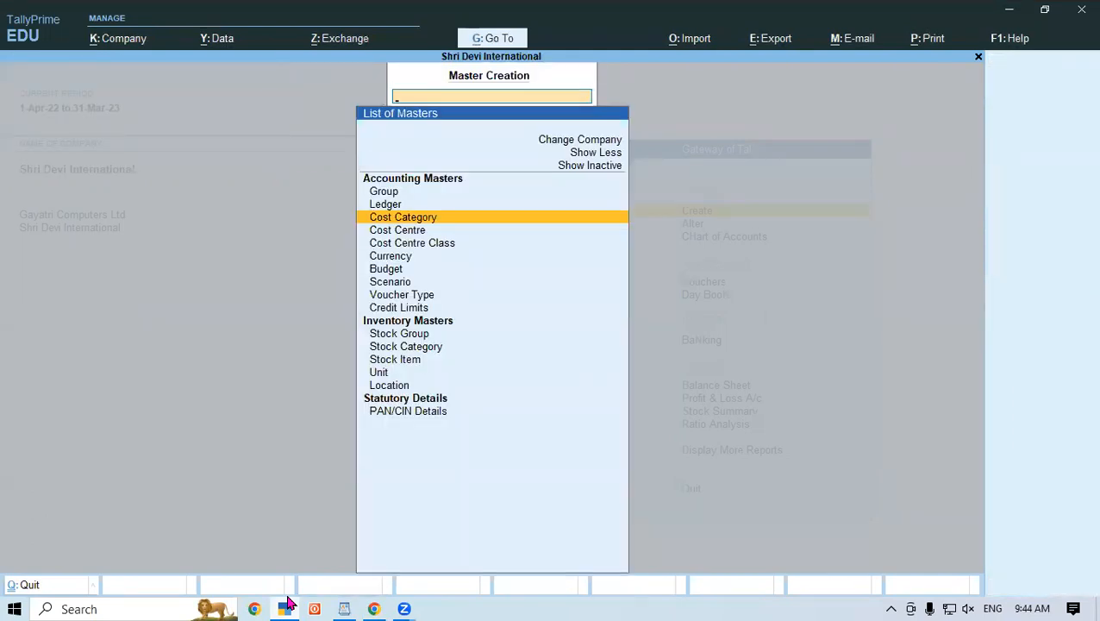
Step: Try to create a new cost centre named Accounts Team in the Department category, and return to the Gateway of Tally
key(Down)
key(Return)
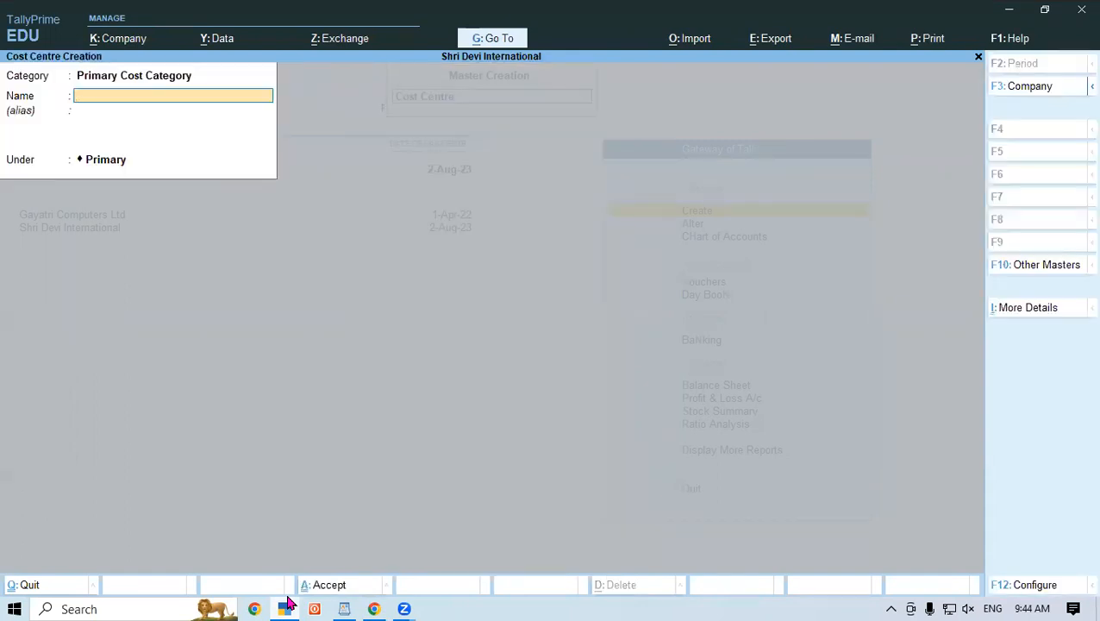
key(BackSpace)
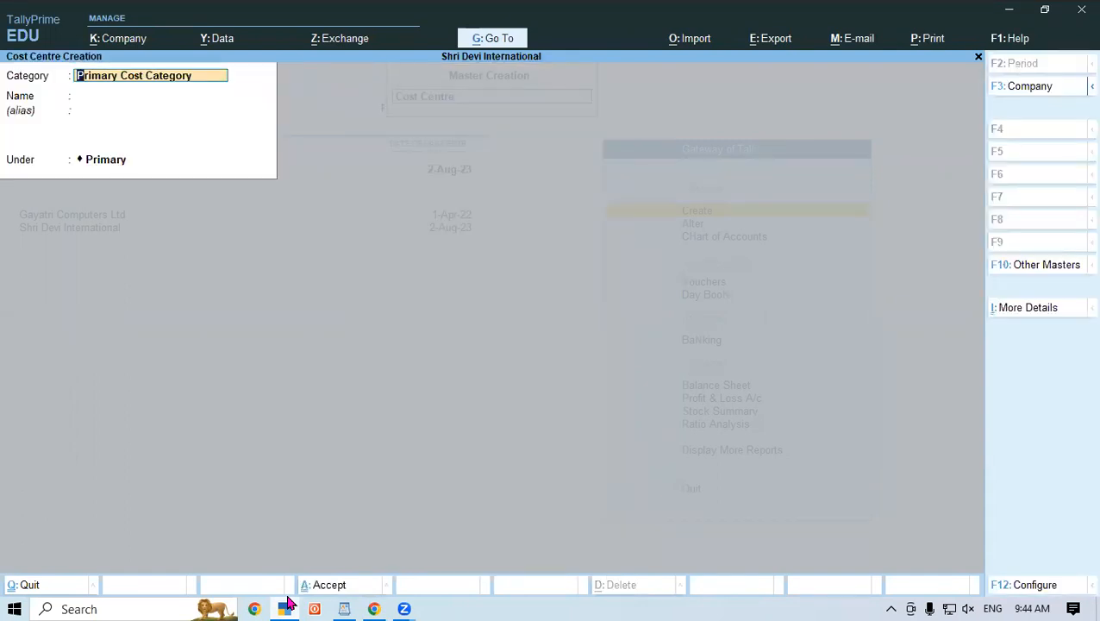
text(D)
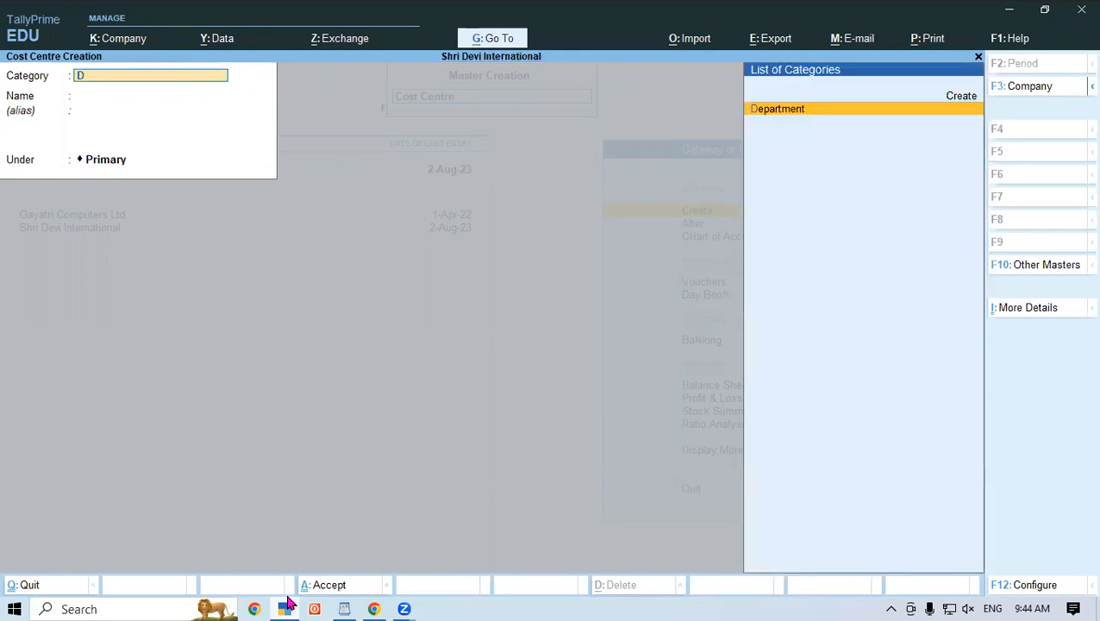
text(e)
key(Return)
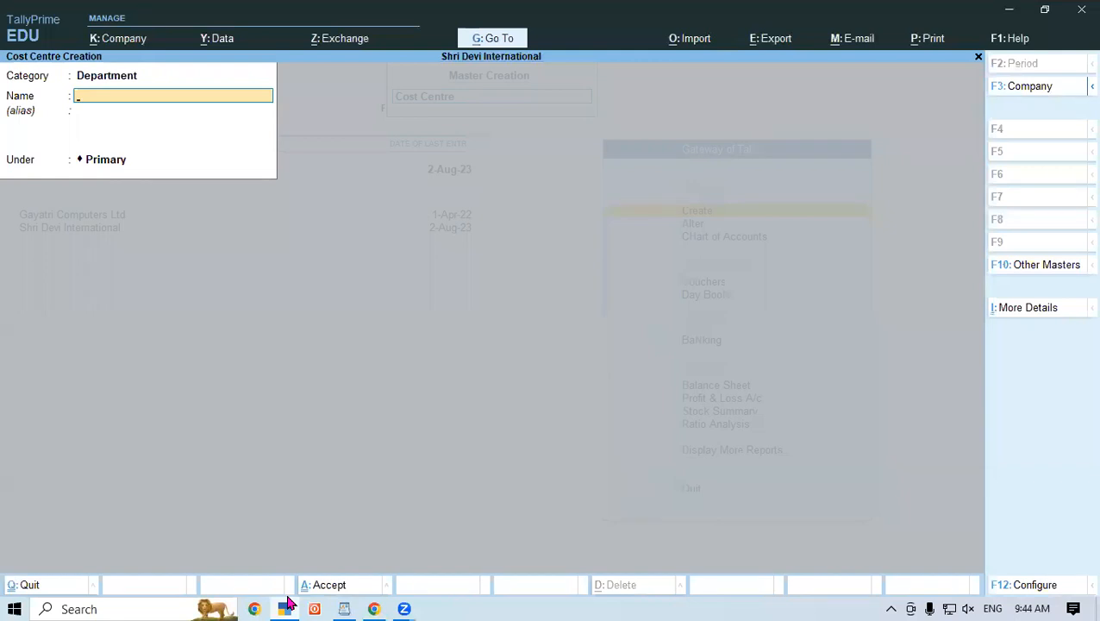
text(Accounts Team)
key(Return)
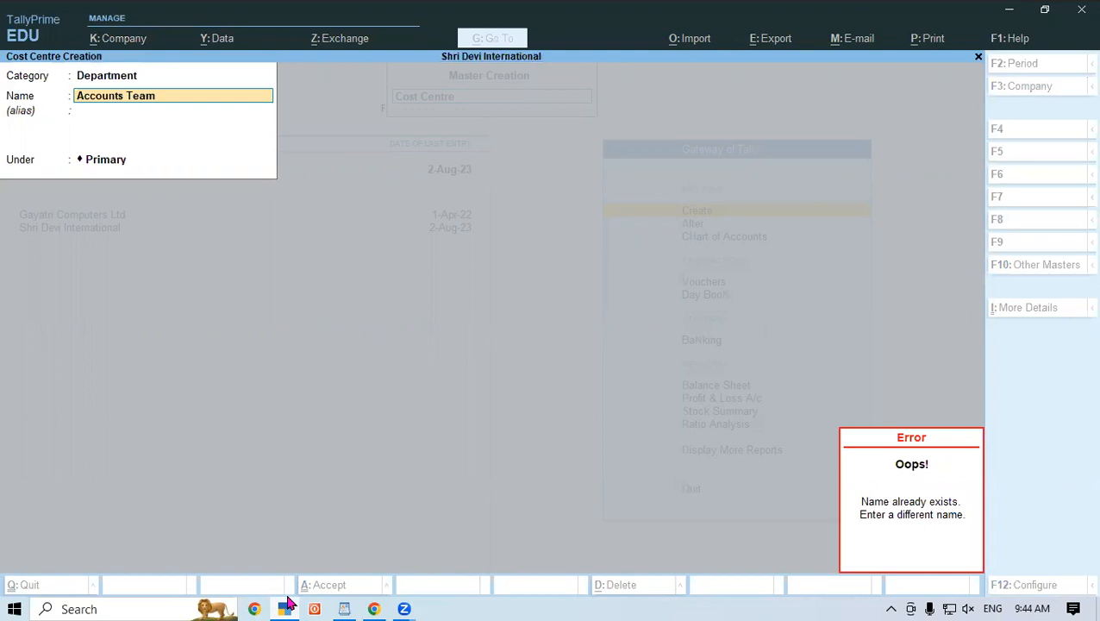
key(Escape)
key(Escape)
key(y)
key(Escape)
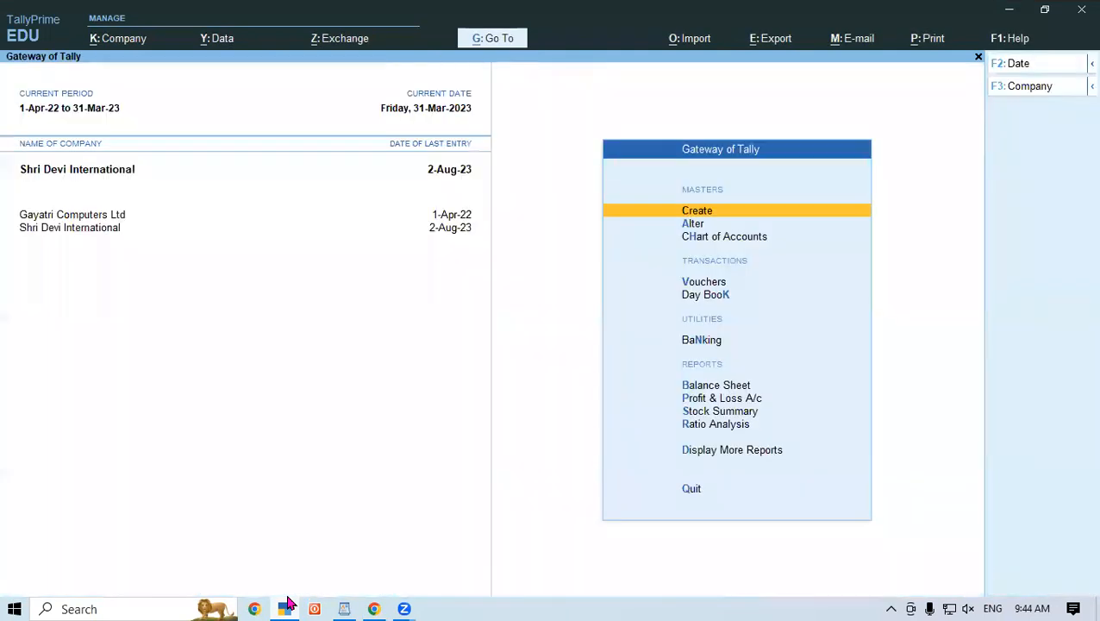
Step: Alter the existing Accounts Team cost centre so its category is Department, and accept the change
key(Down)
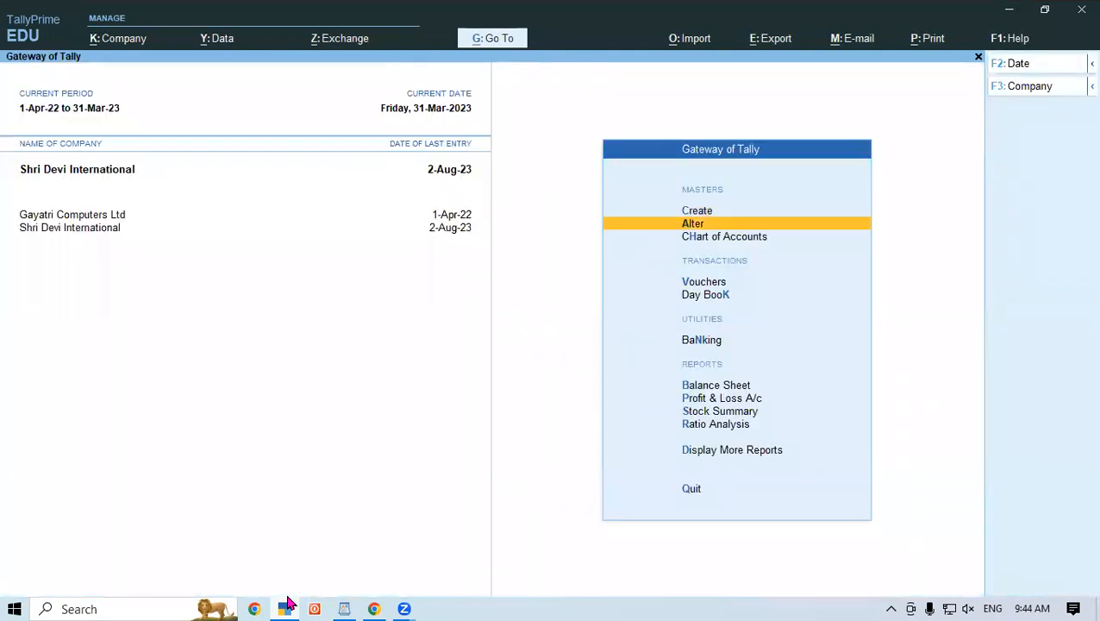
key(Return)
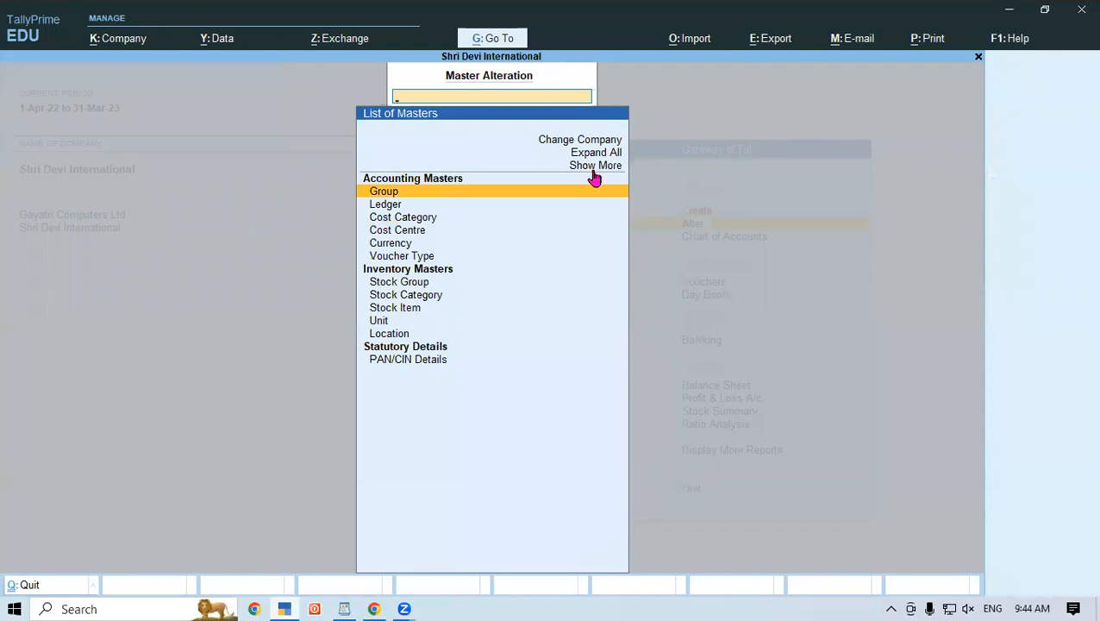
click(423, 234)
click(424, 234)
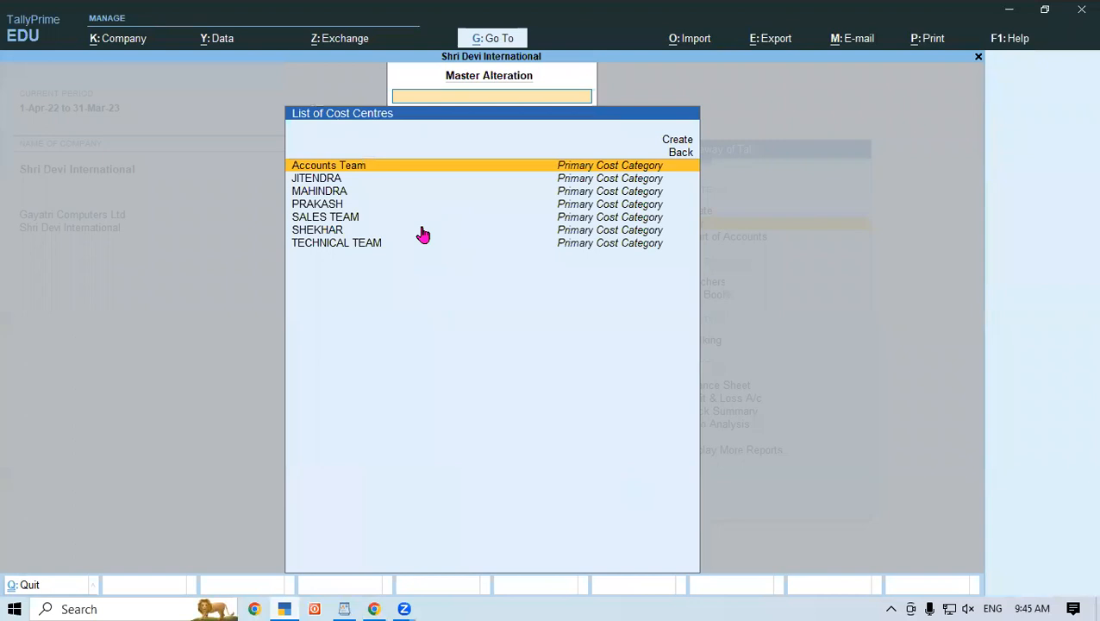
key(Return)
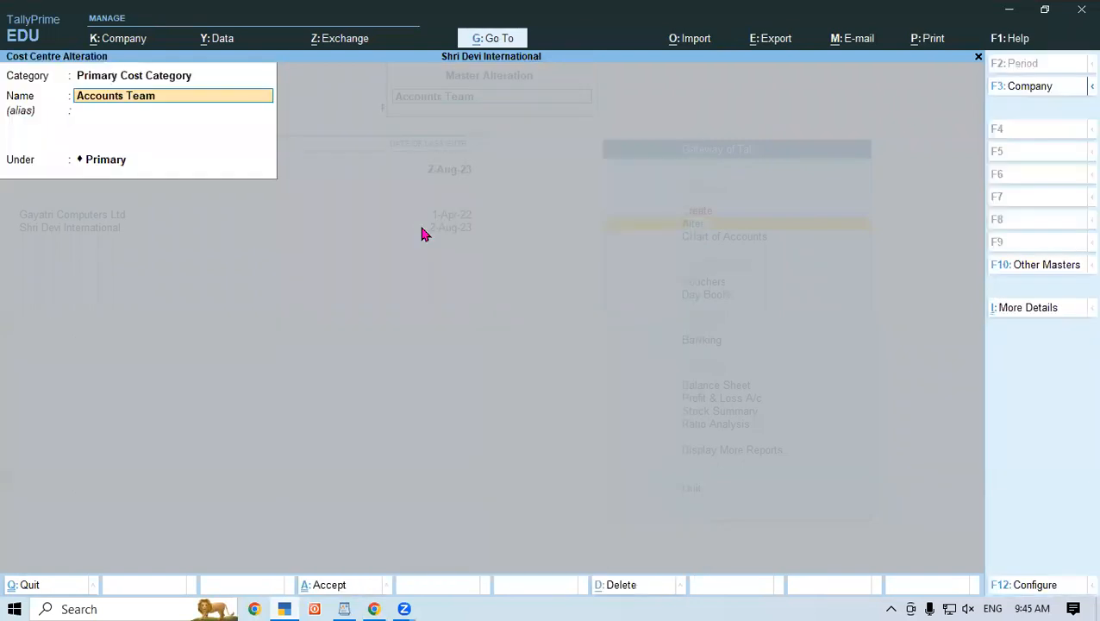
key(Up)
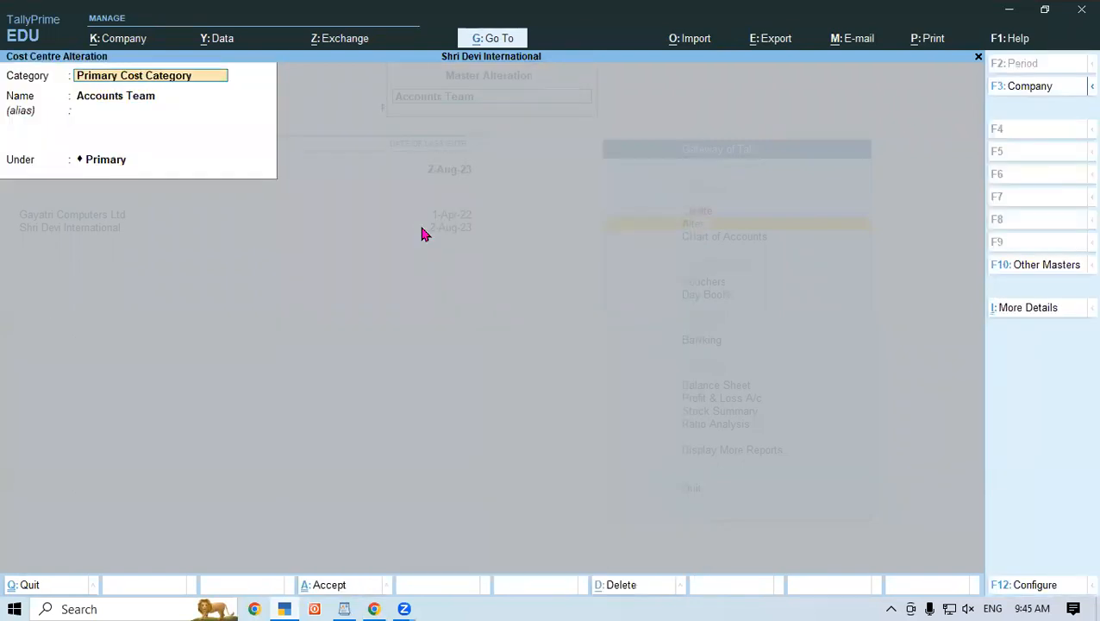
text(De)
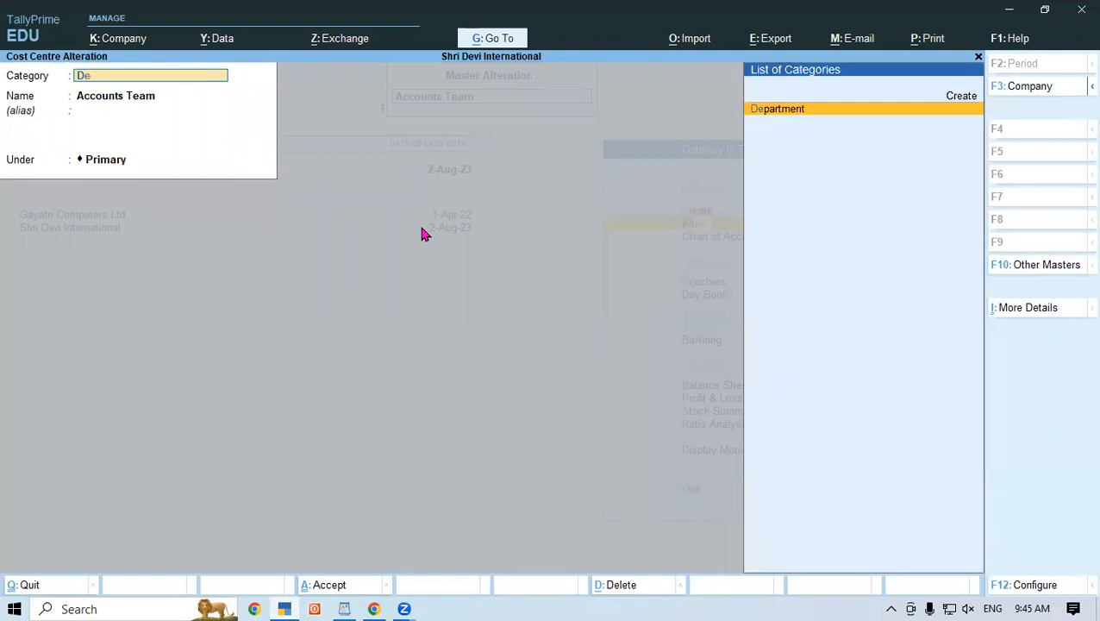
key(Return)
key(Return)
key(Return)
key(Return)
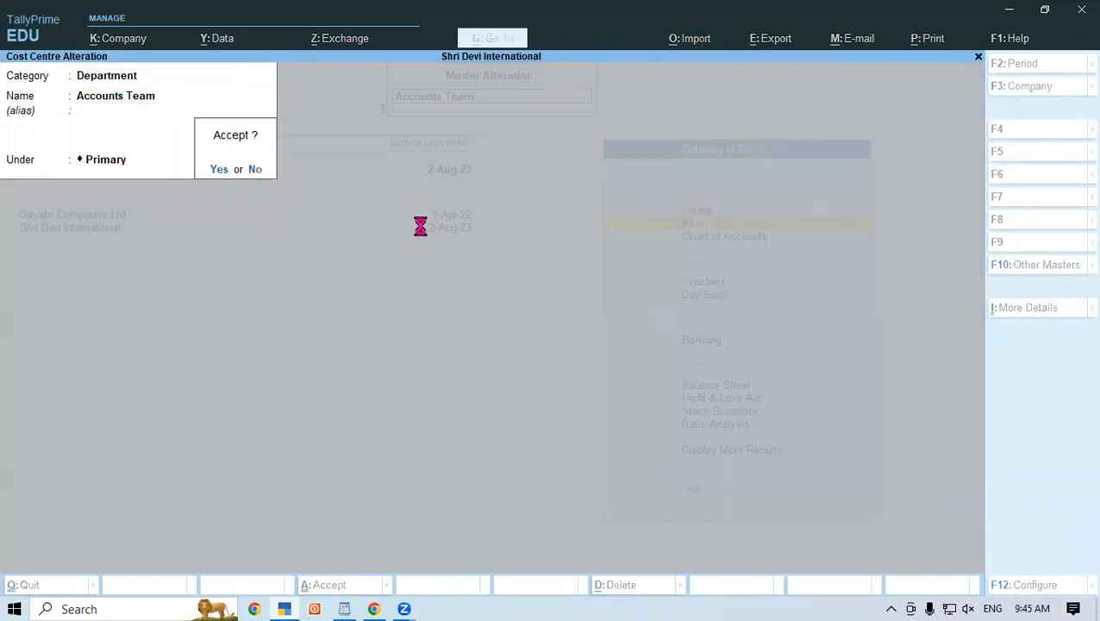
key(Return)
Step: Change the category of the TECHNICAL TEAM cost centre to Department and save it
key(Down)
key(Down)
key(Down)
key(Down)
key(Down)
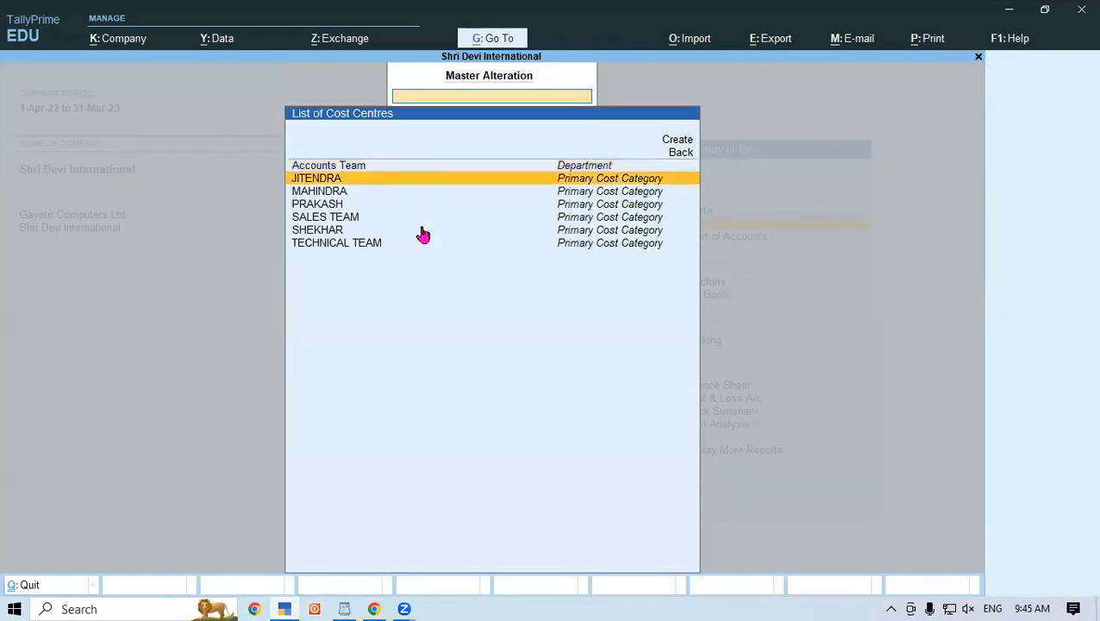
key(Down)
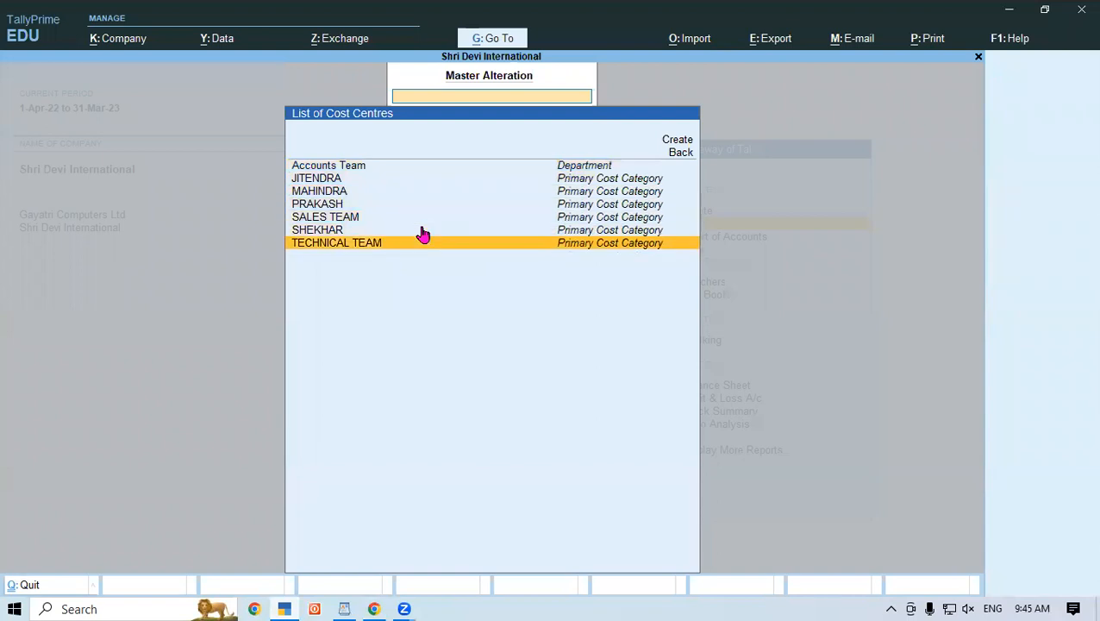
key(Return)
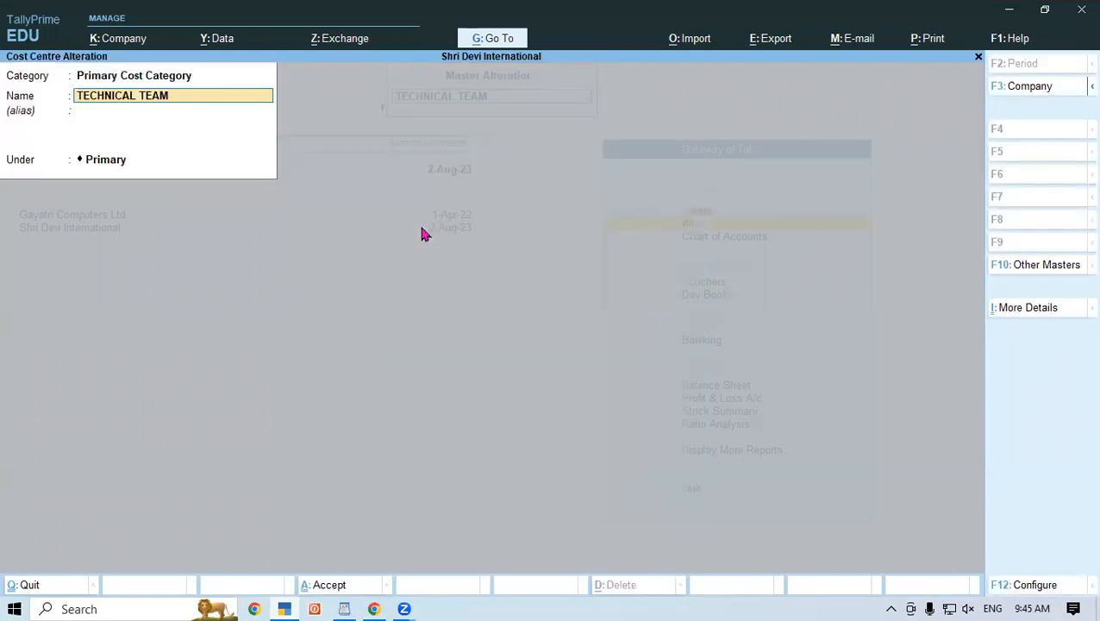
key(Up)
text(D)
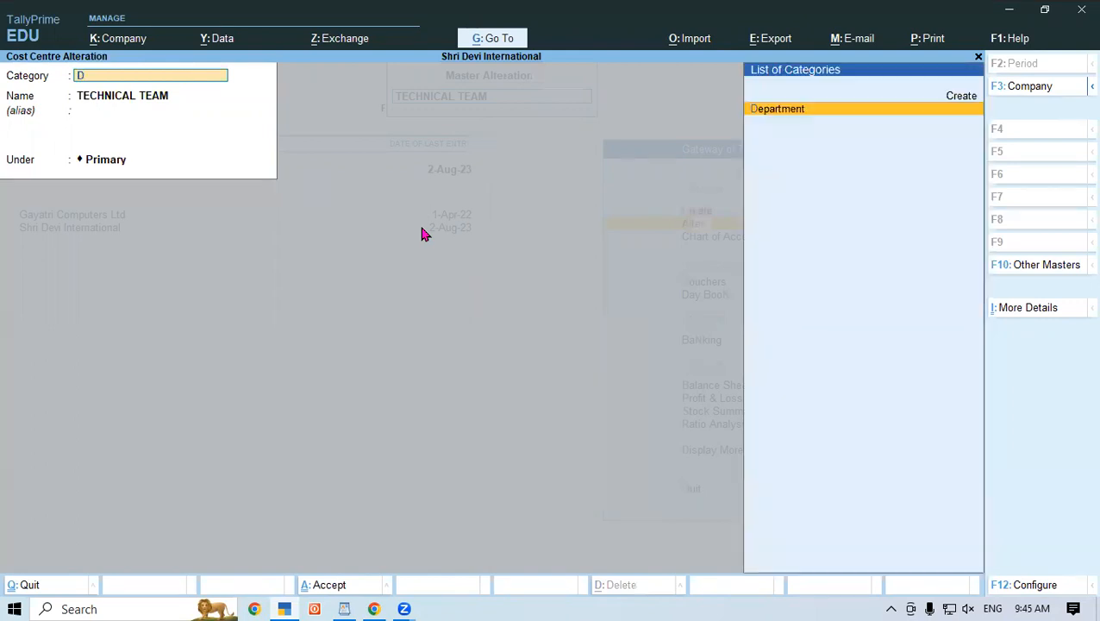
key(Return)
key(Return)
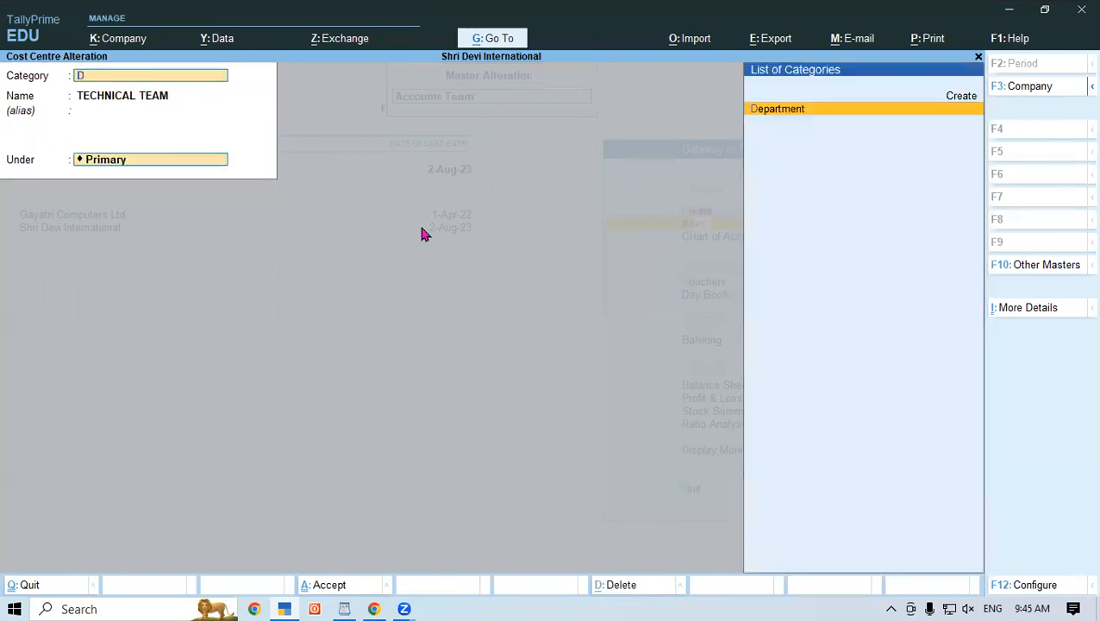
key(Return)
key(Return)
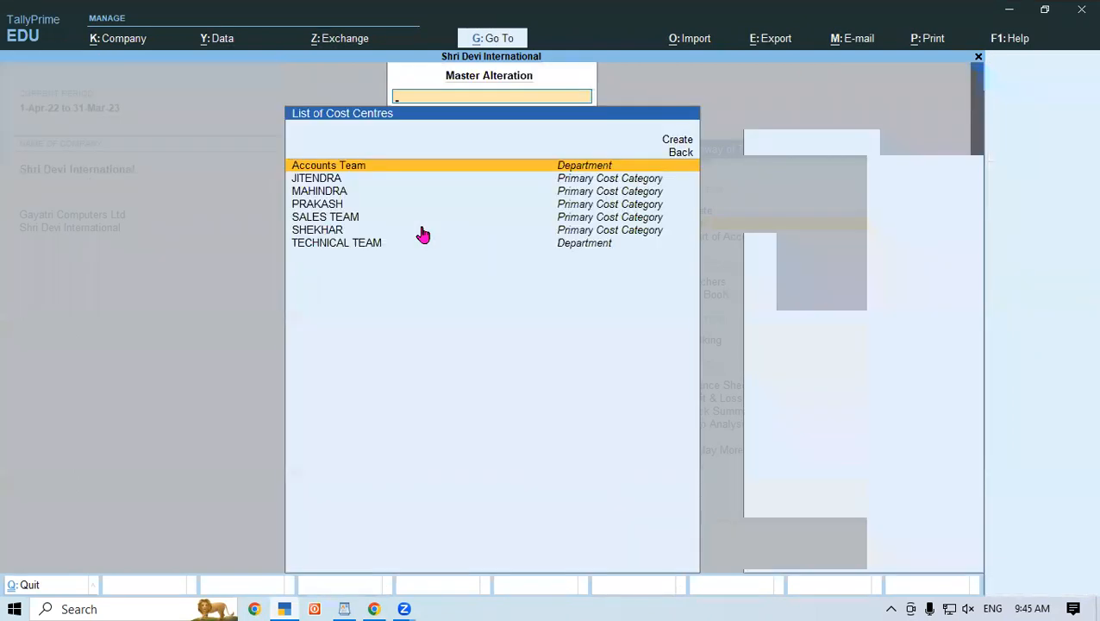
Step: Move the SALES TEAM cost centre to the Department category, save it, and leave master alteration
key(Down)
key(Down)
key(Down)
key(Down)
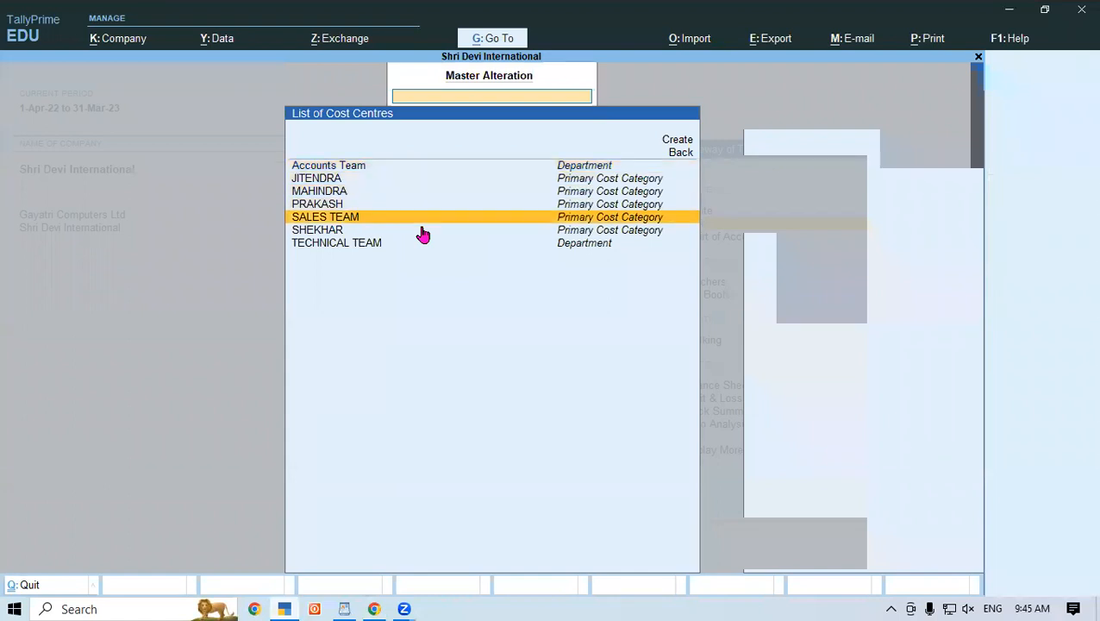
key(Return)
key(BackSpace)
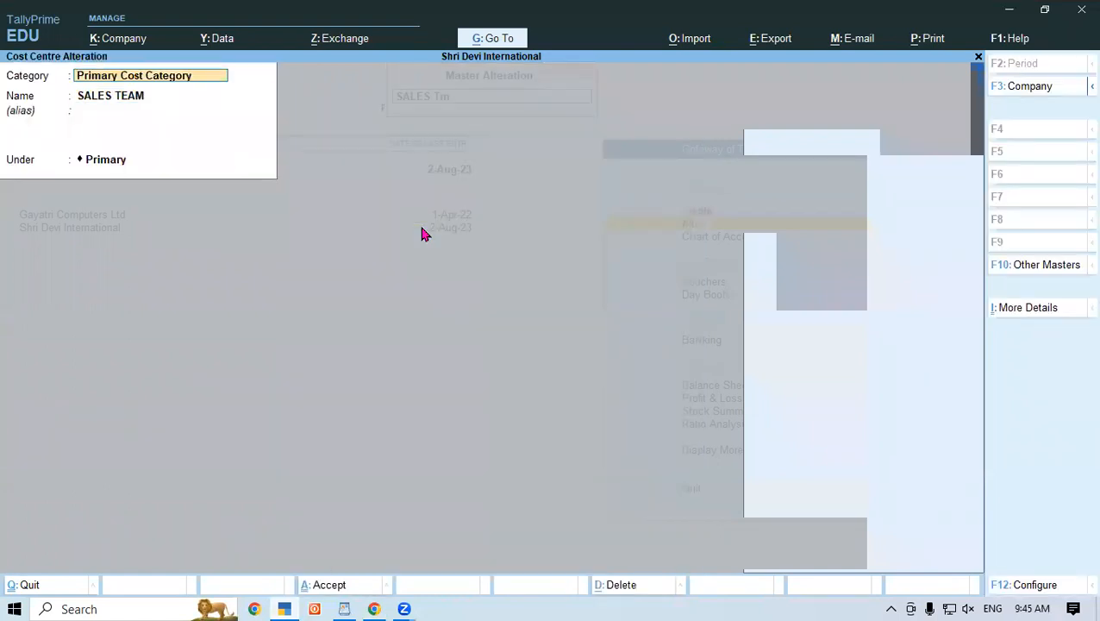
text(De)
key(Return)
key(Return)
key(Return)
key(Return)
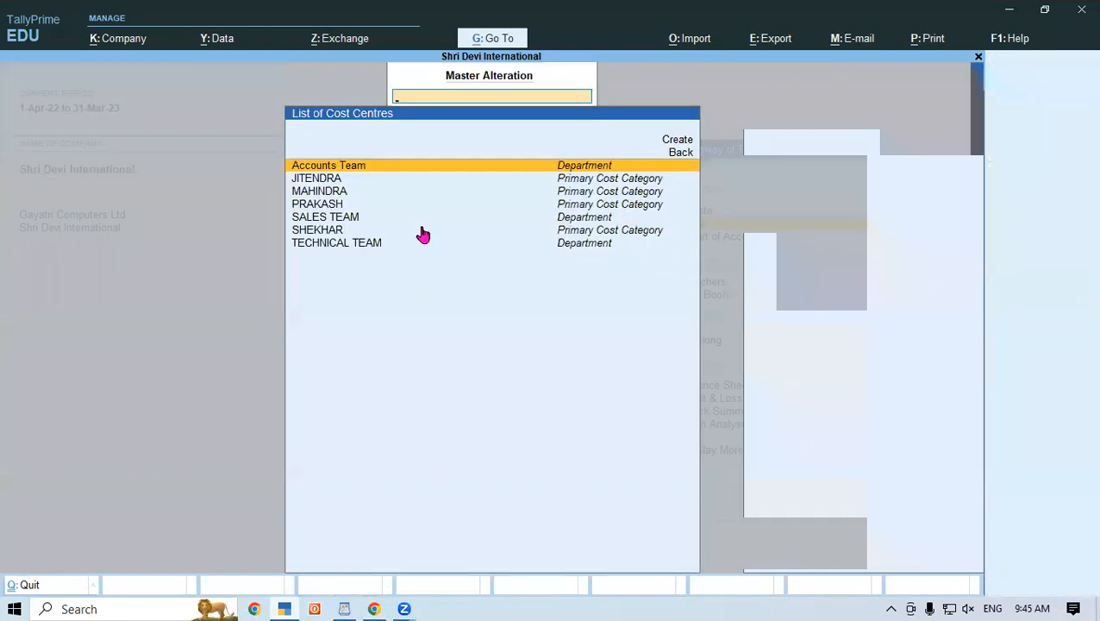
key(Escape)
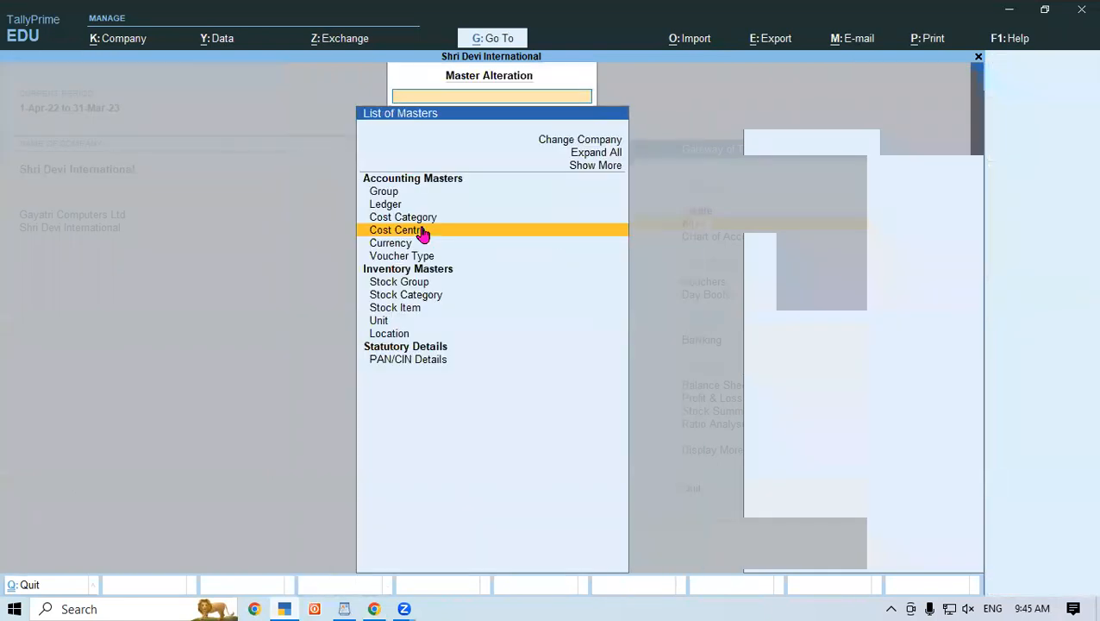
key(Escape)
Step: Open a new cost centre creation form and set its category to Branch
key(Up)
key(Return)
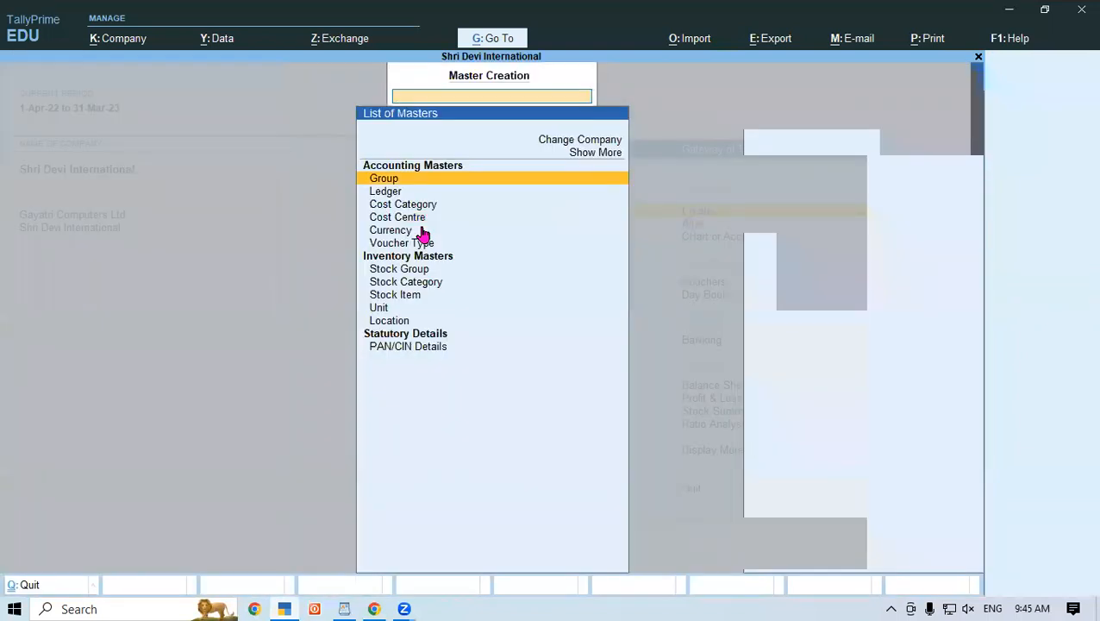
key(Down)
key(Down)
key(Down)
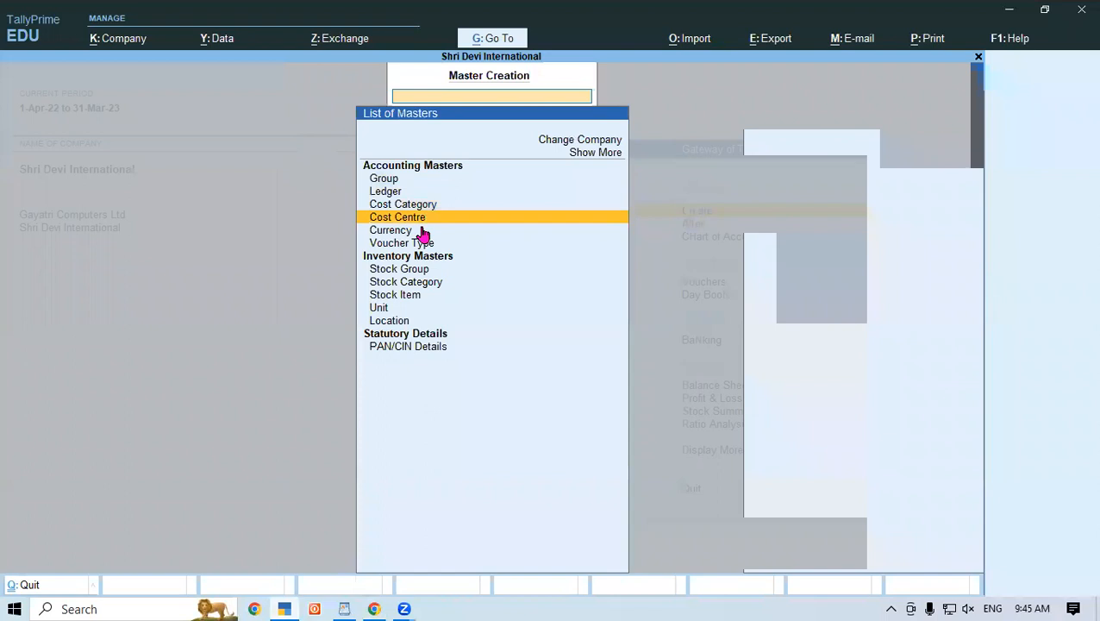
key(Return)
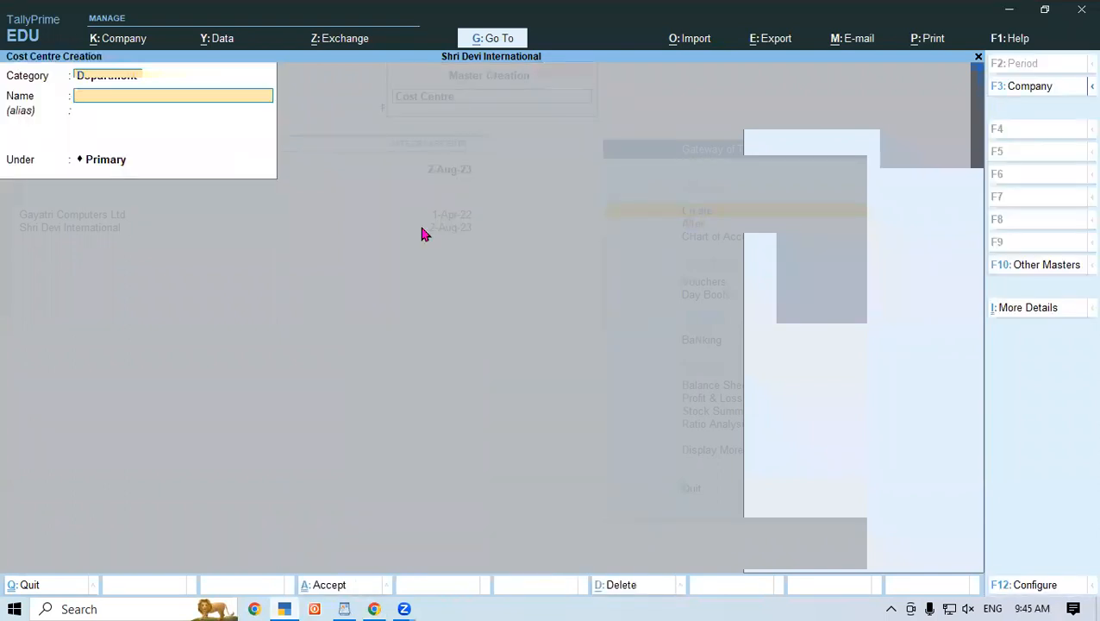
key(BackSpace)
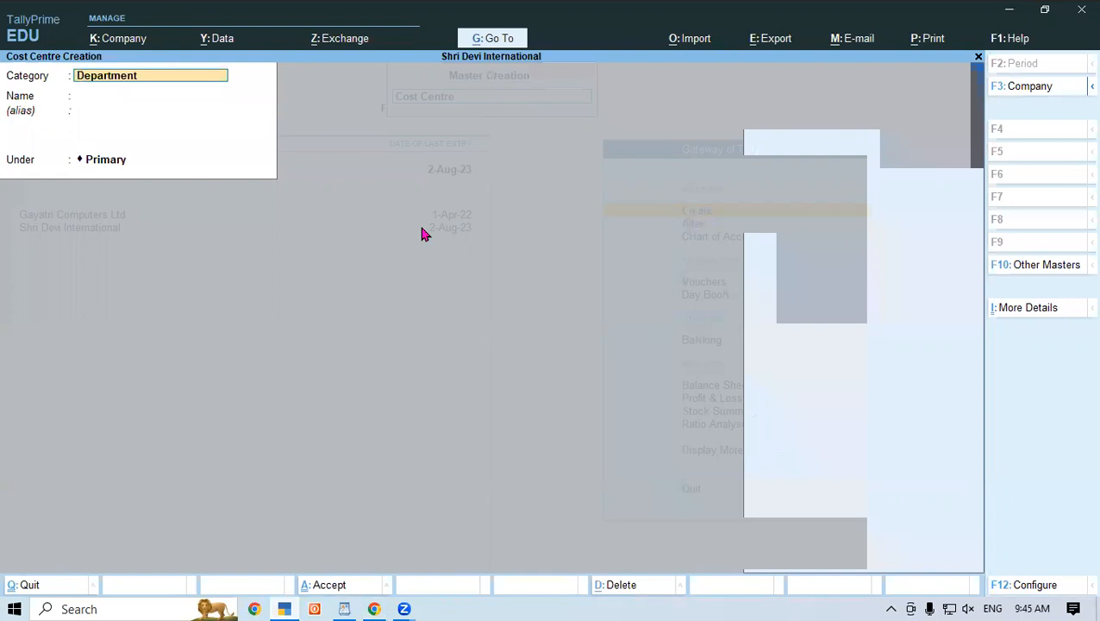
text(B)
key(Return)
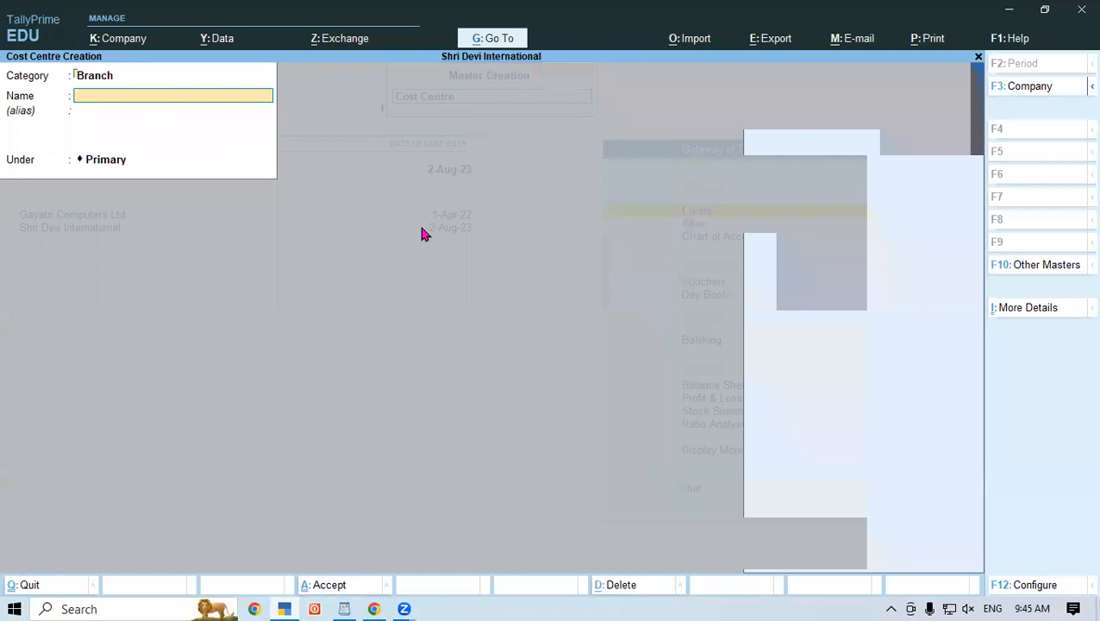
Step: Name the new cost centre Gkp Branch, keep it under Primary, and accept it
text(Gkp Br)
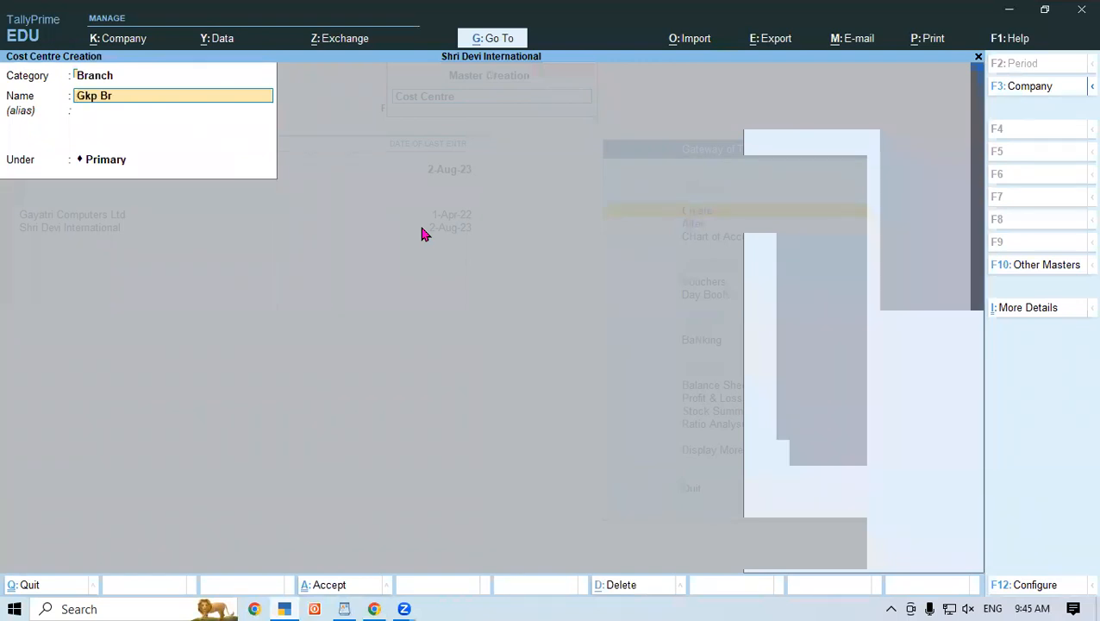
text(anch)
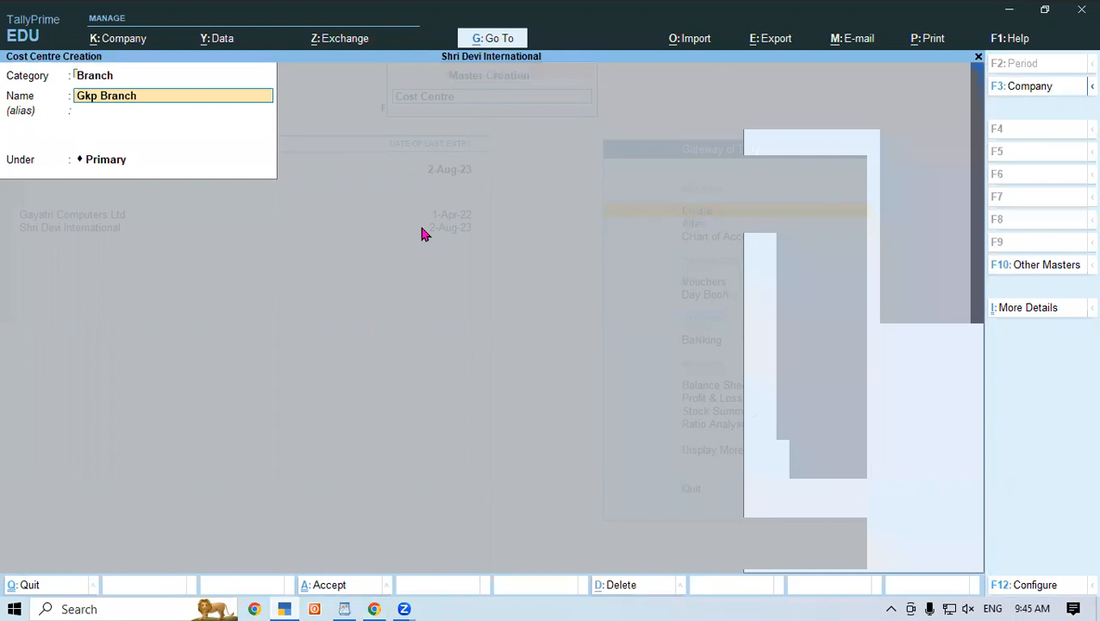
key(Return)
key(Return)
key(Return)
key(Return)
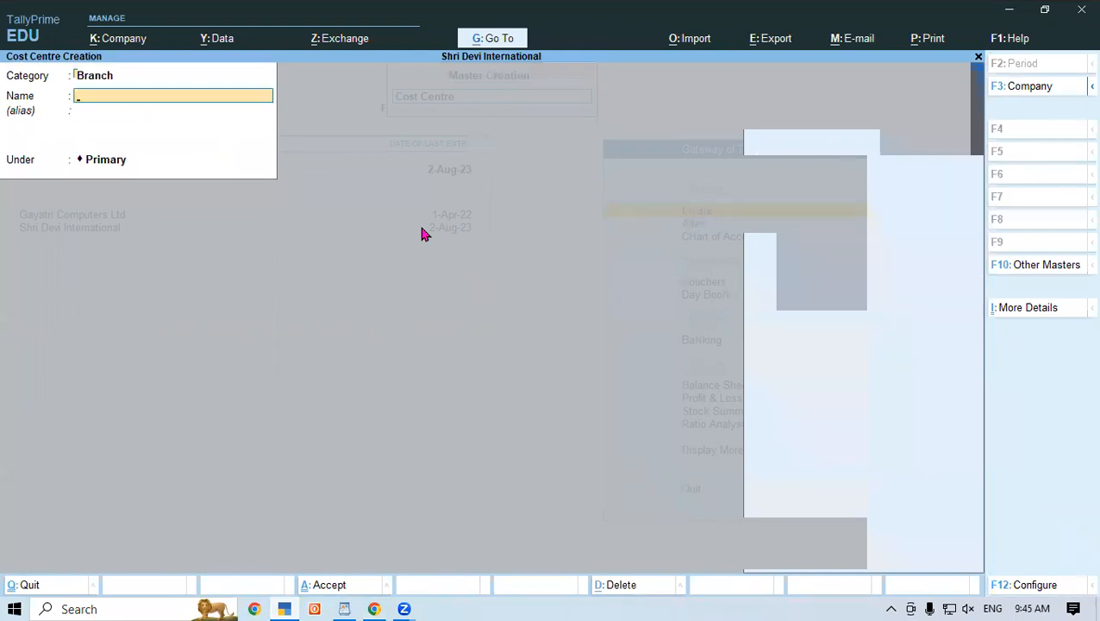
Step: Create another cost centre named Pdr Branch in the Branch category under Primary, and return to the Gateway of Tally
text(Pdr)
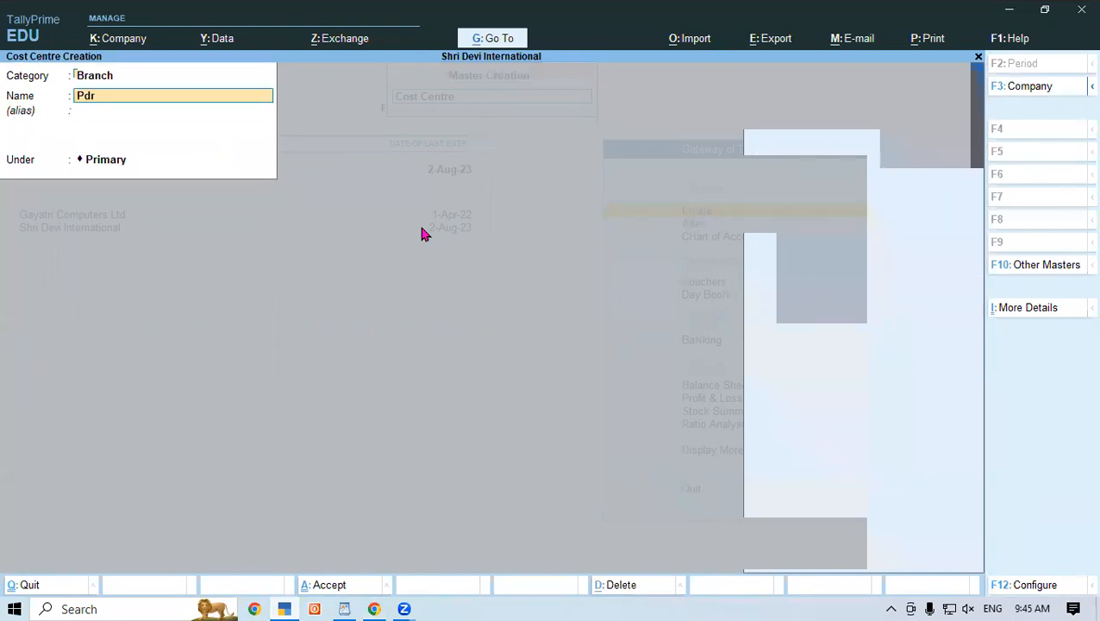
text( Branch)
key(Return)
key(Return)
key(Return)
key(Return)
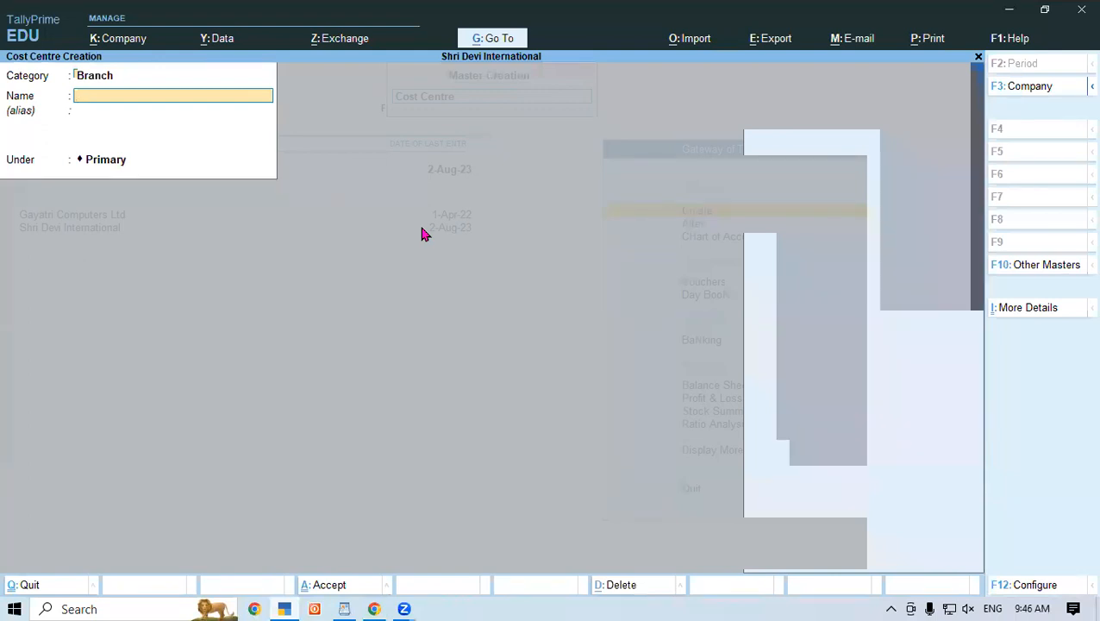
key(Escape)
key(Escape)
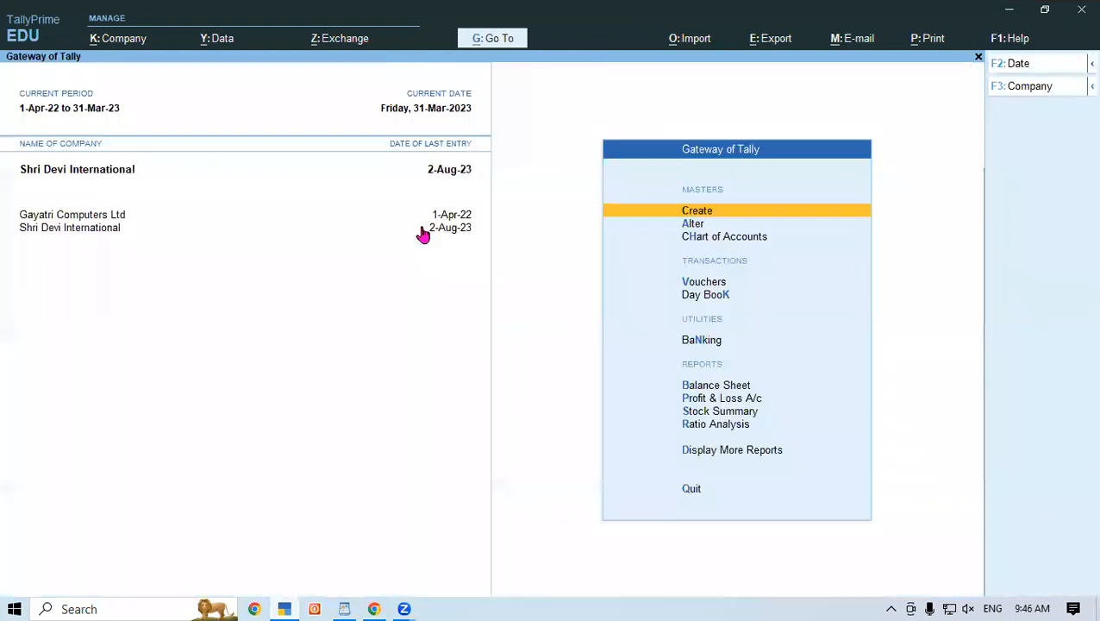
key(Return)
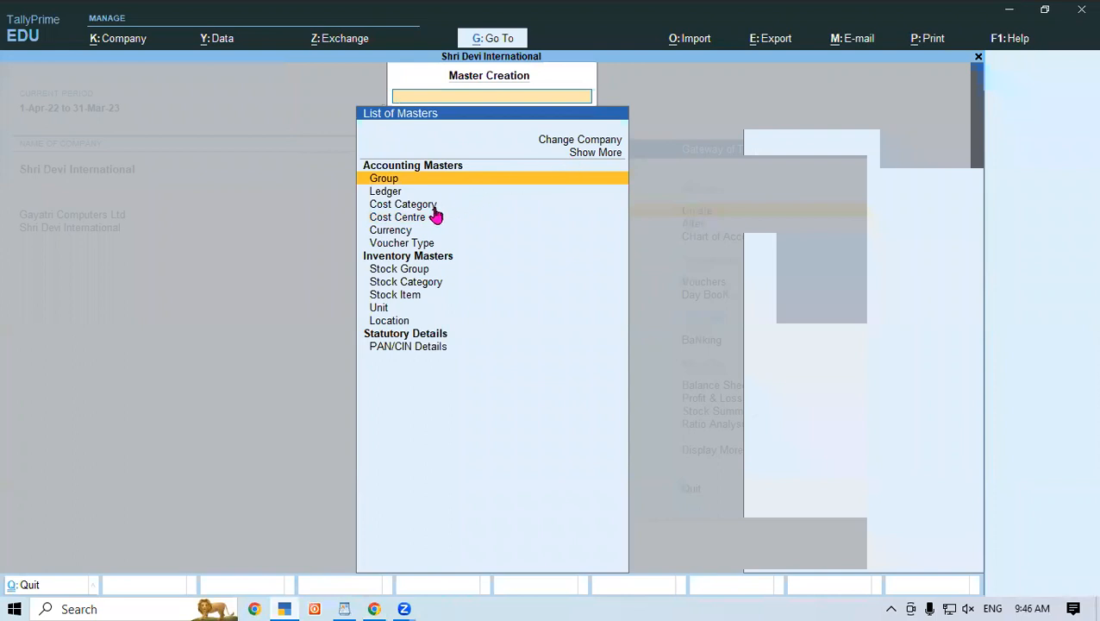
click(419, 223)
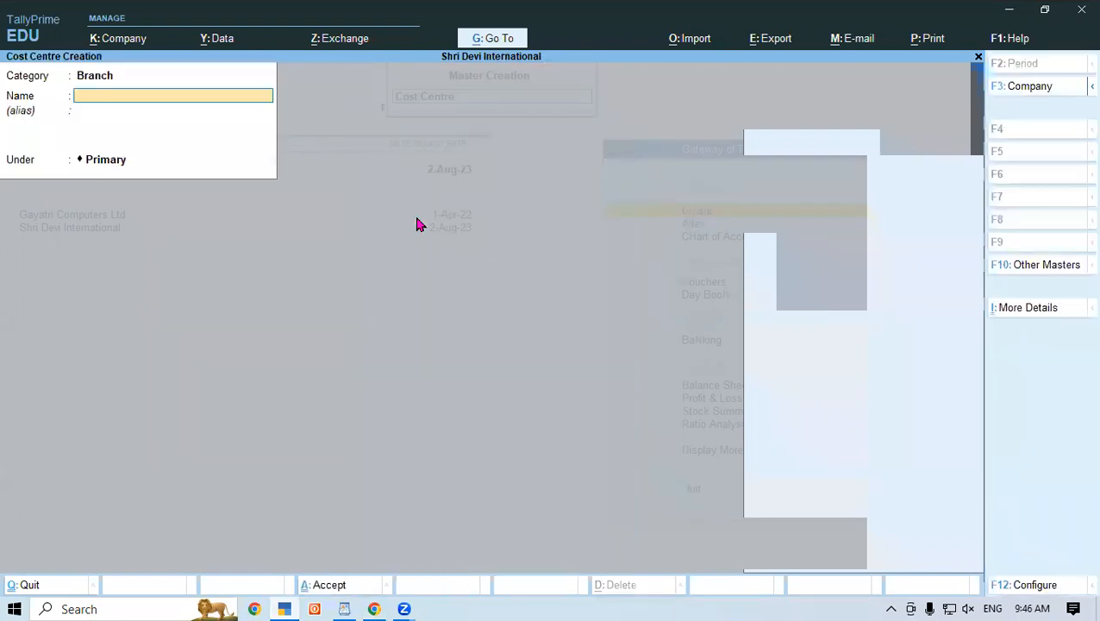
click(109, 75)
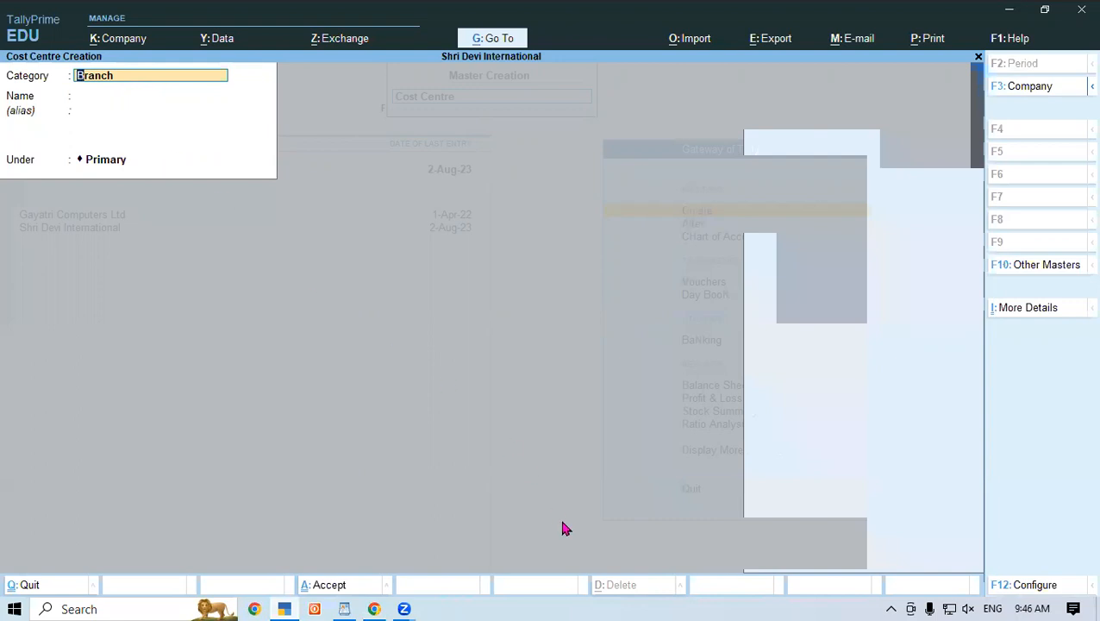
key(Escape)
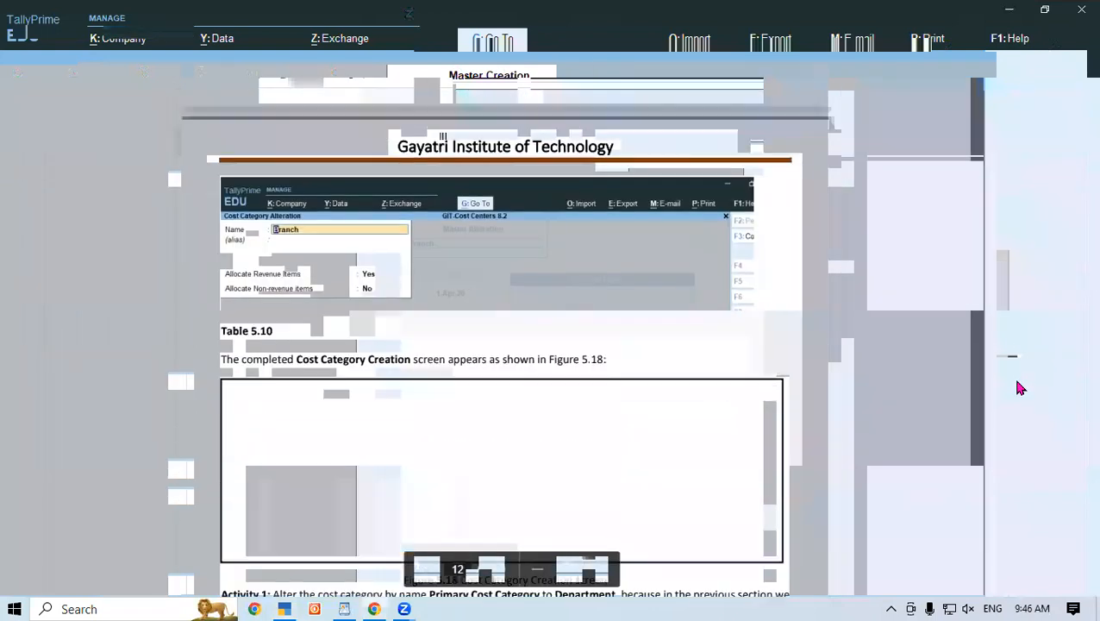
Step: Switch to the course PDF and review the cost category activities and the illustration on allocating expenses to cost centres and categories
scroll(1014, 376, down, 5)
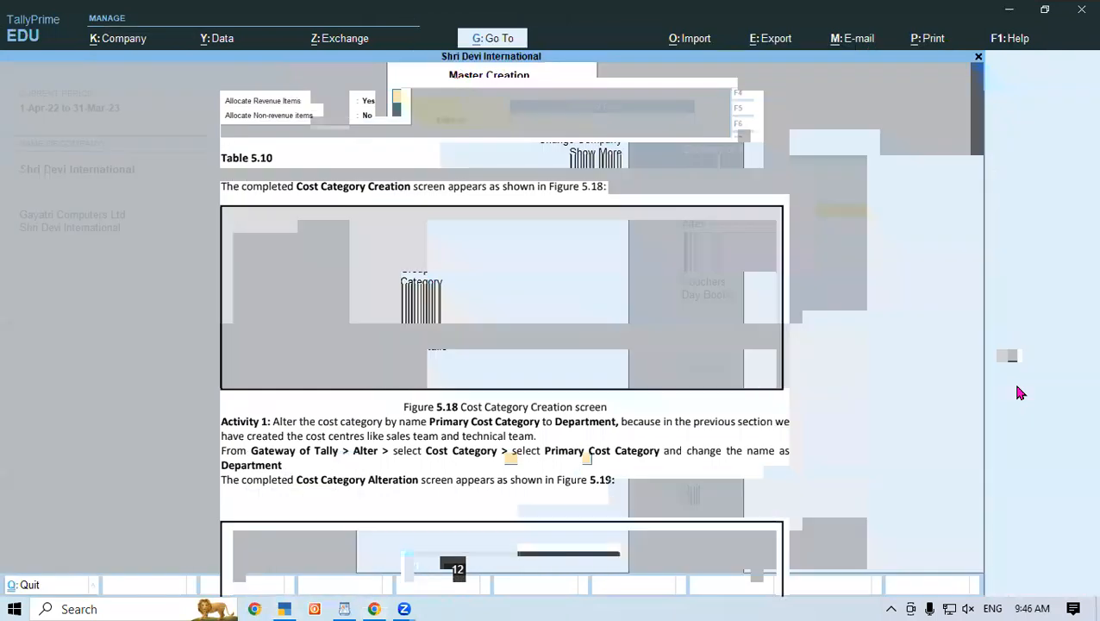
scroll(1018, 392, down, 3)
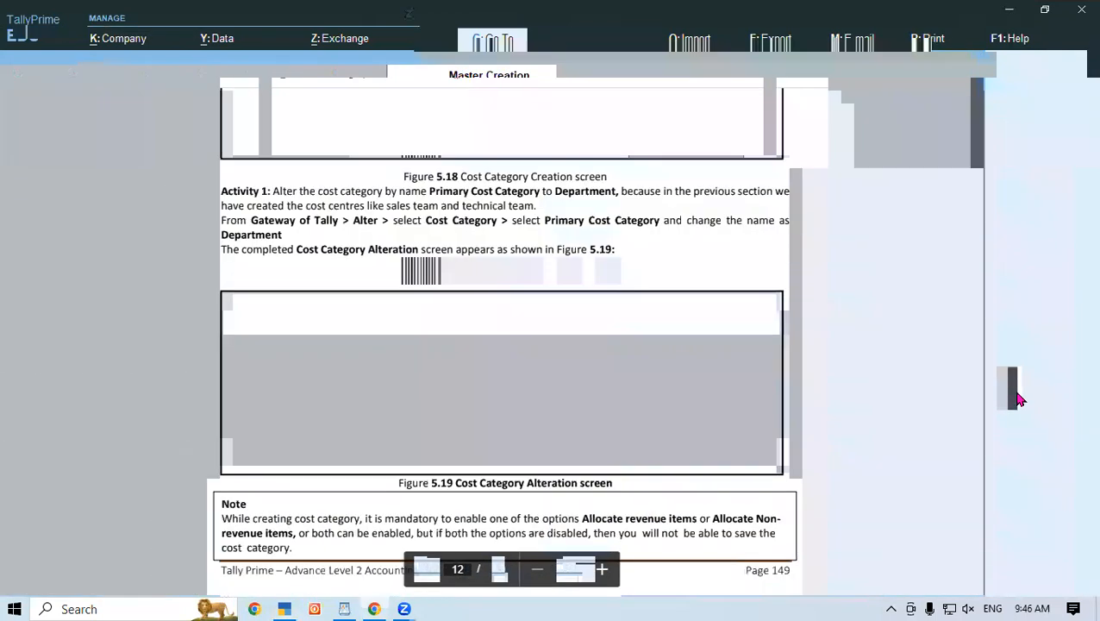
scroll(1018, 398, down, 3)
scroll(1019, 399, up, 4)
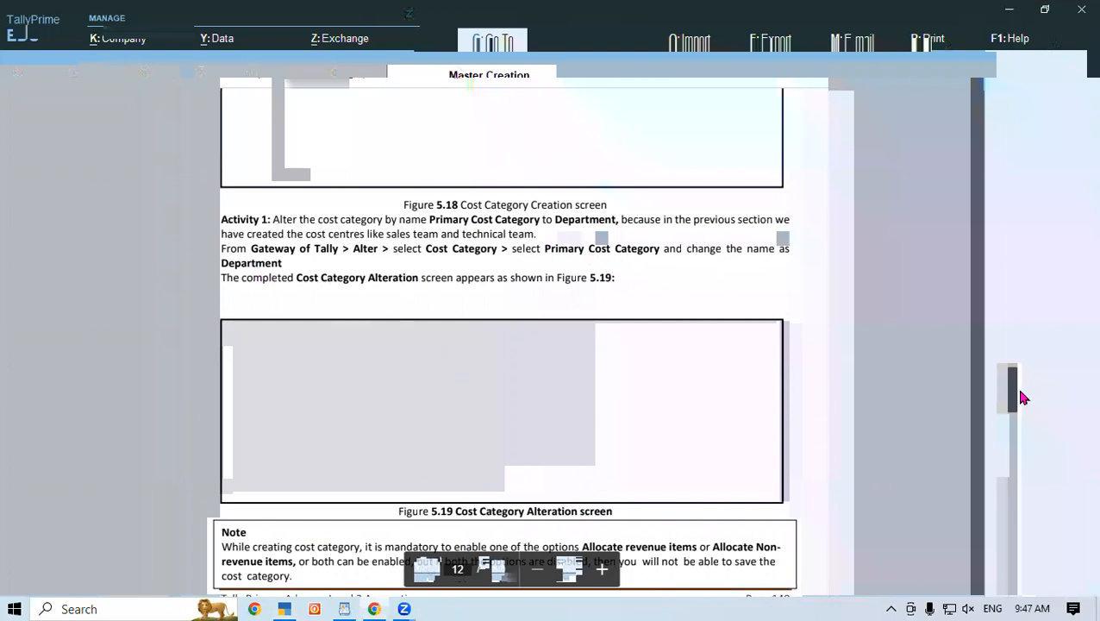
drag(1018, 390, 1010, 411)
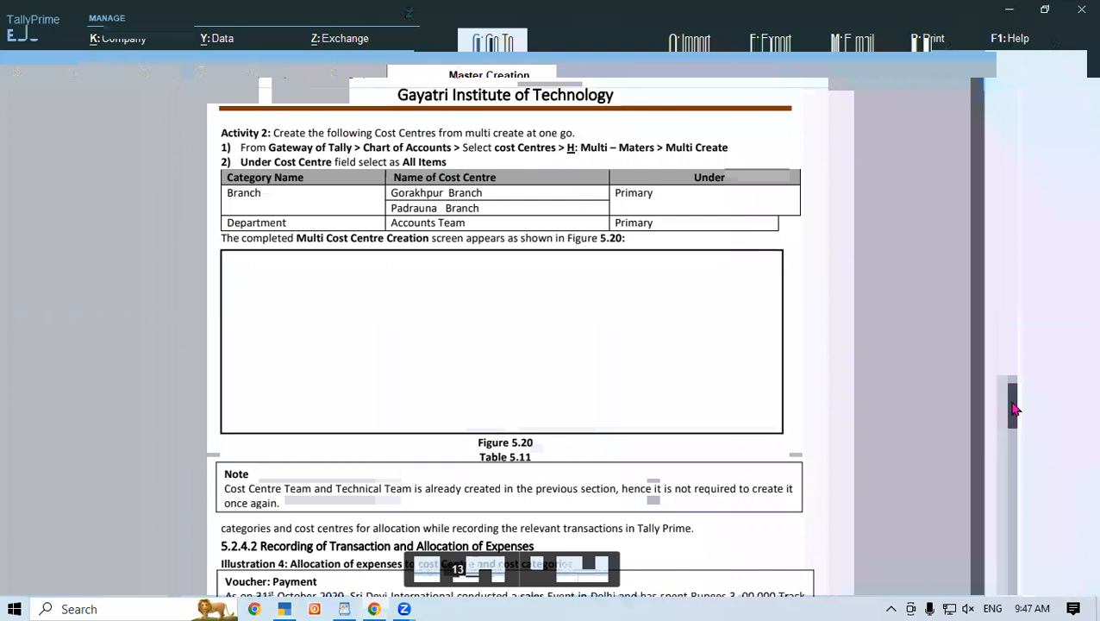
scroll(1015, 410, down, 5)
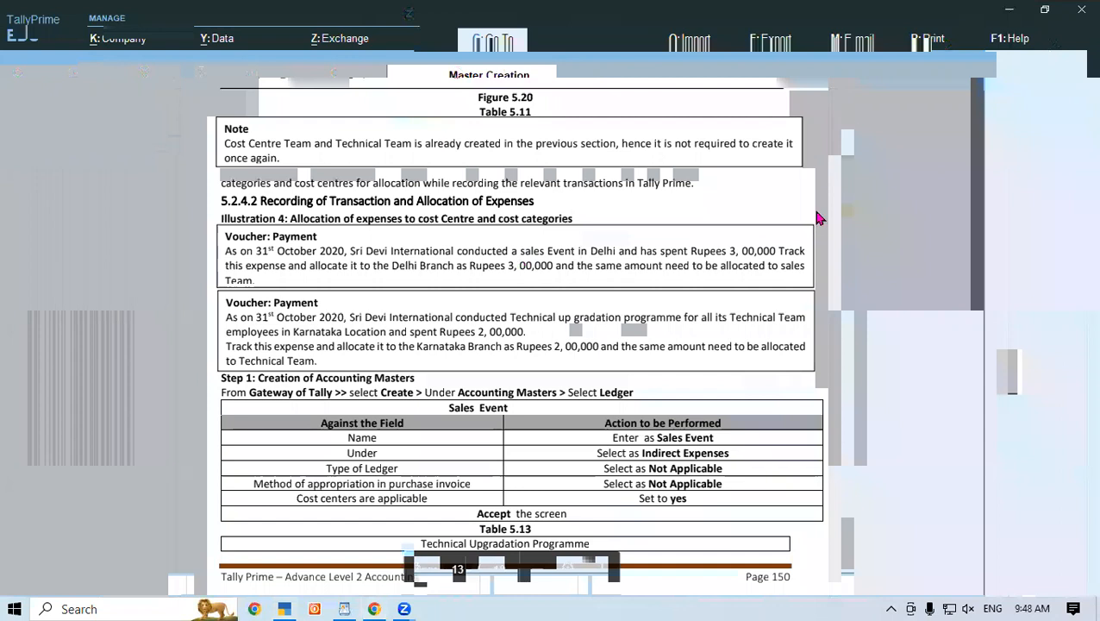
Step: Switch back to TallyPrime, leave cost centre creation, and start a new ledger named Sales Event under Indirect Expenses
click(285, 606)
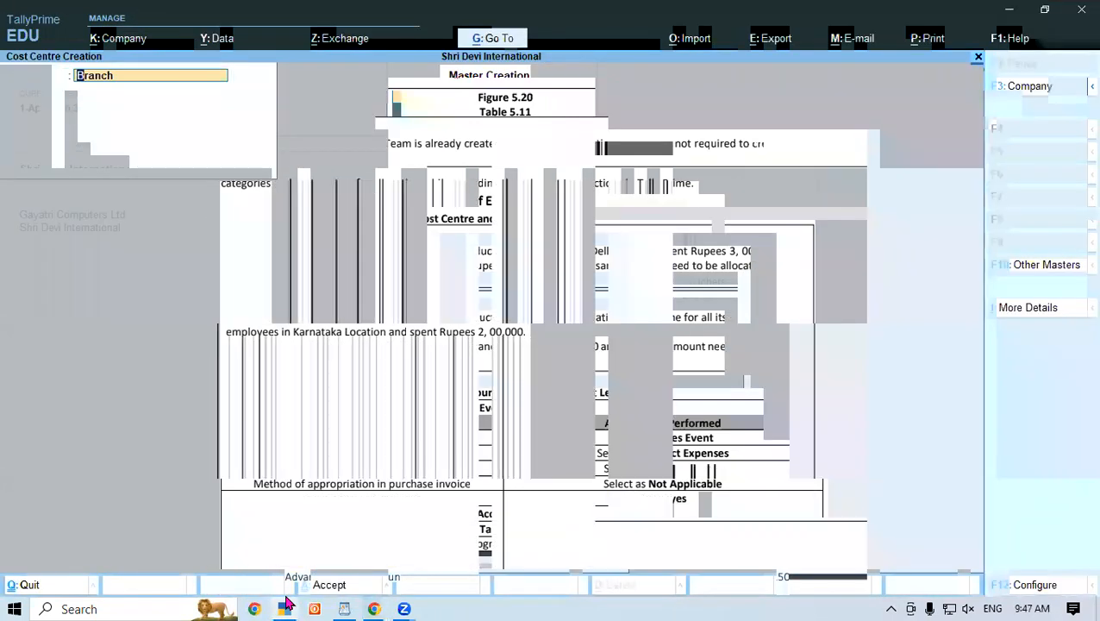
key(Escape)
key(y)
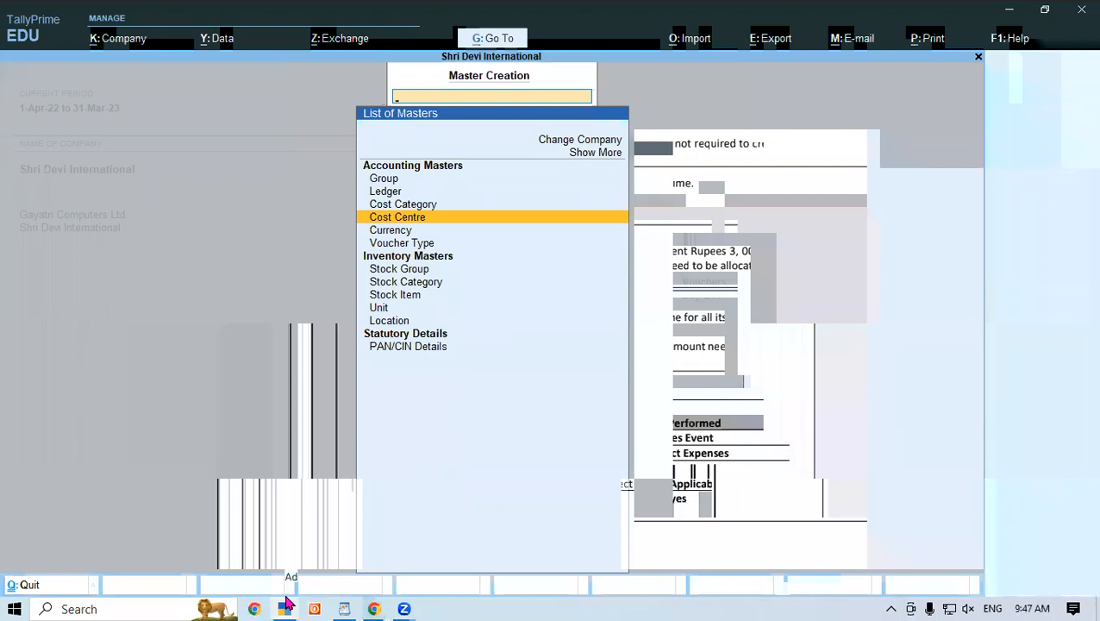
key(Up)
key(Up)
key(Return)
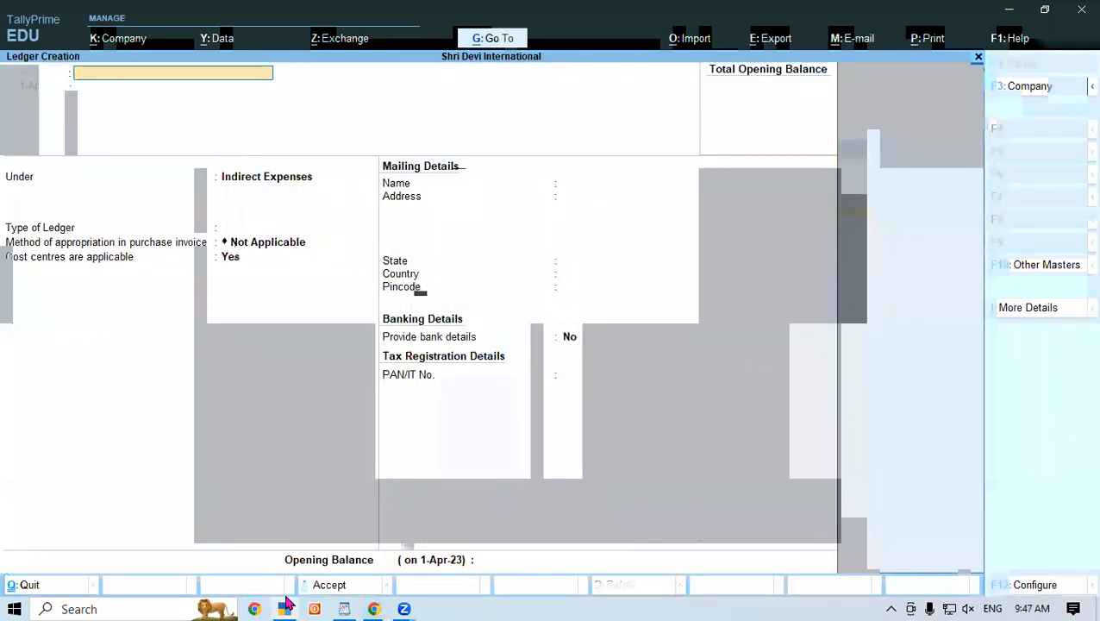
text(Sales Event)
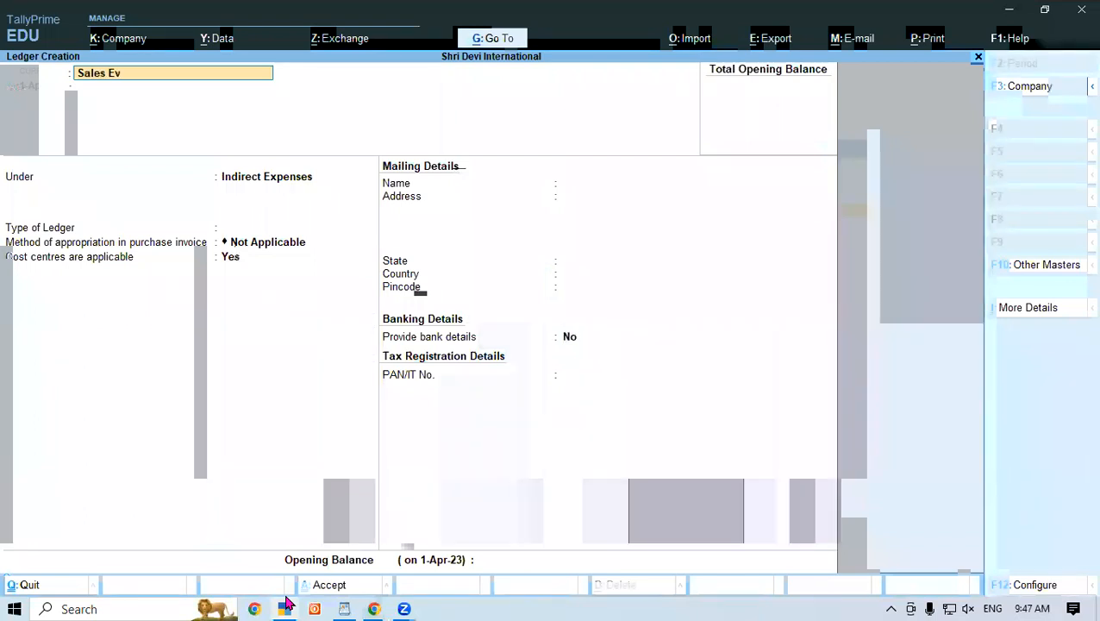
key(Return)
key(Return)
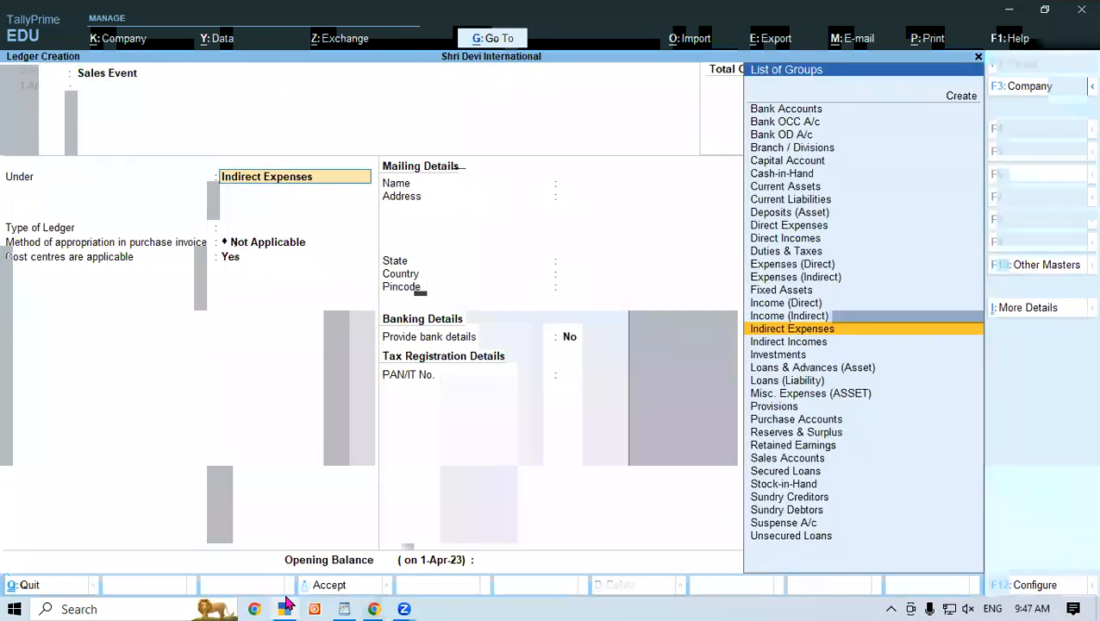
key(Return)
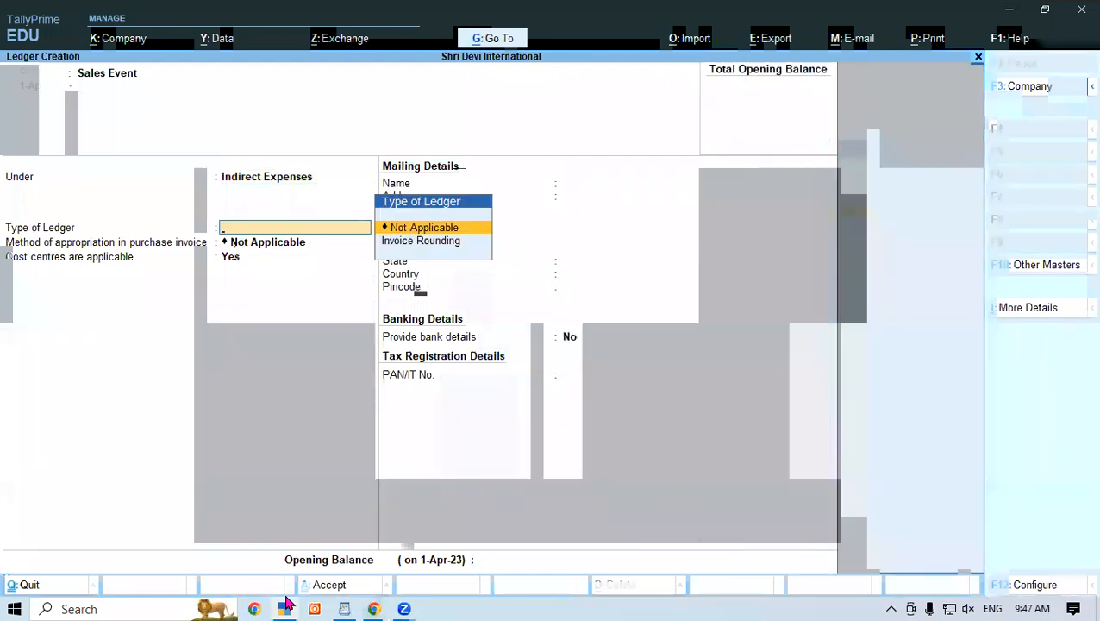
Step: Set the Sales Event ledger's type to Not Applicable, keep cost centres applicable, save it, and leave master creation
key(Return)
key(Return)
key(Return)
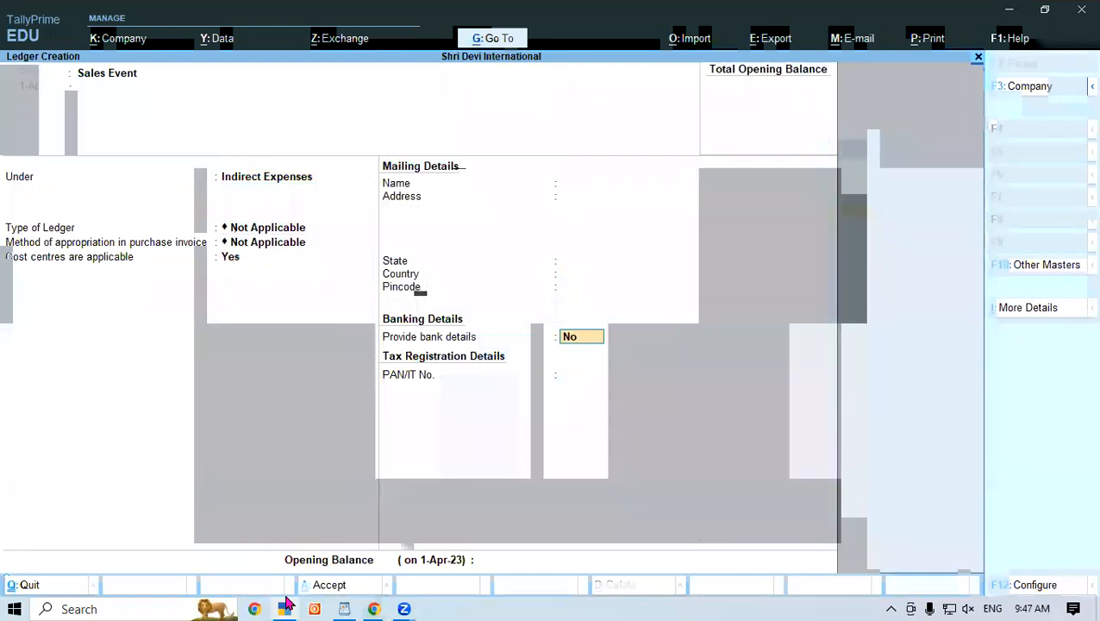
key(Return)
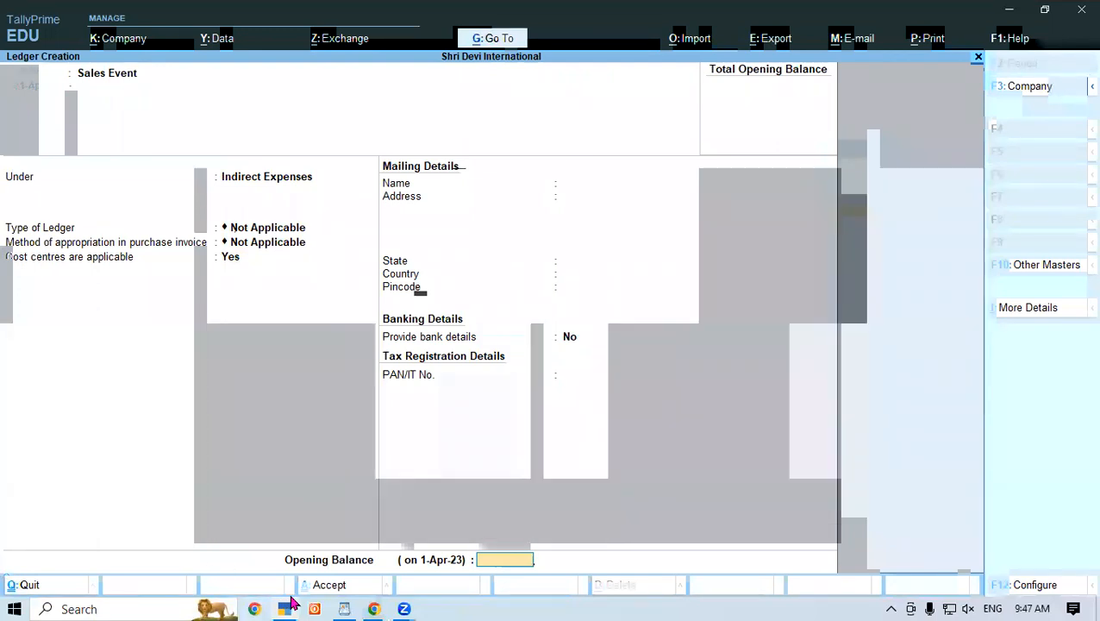
key(Return)
click(291, 603)
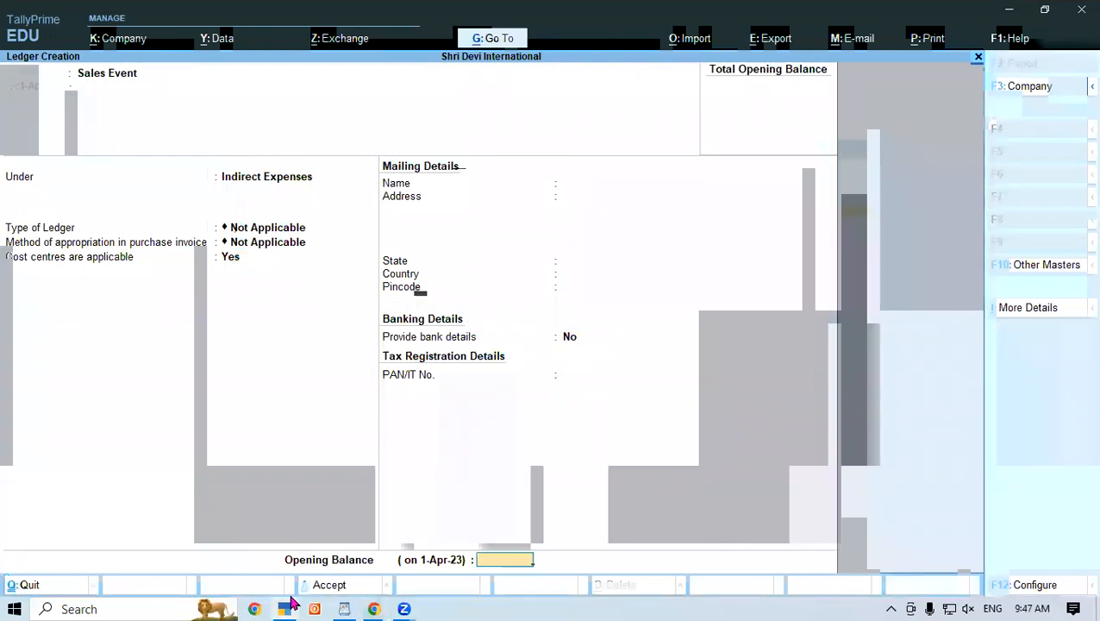
key(Return)
key(Return)
key(Escape)
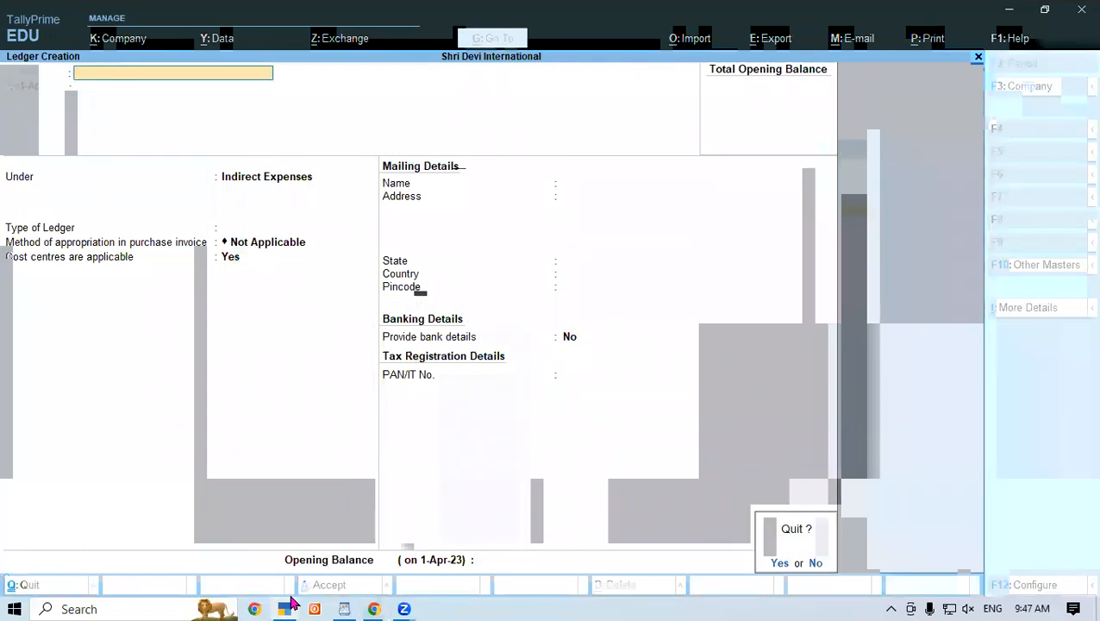
key(Return)
key(Escape)
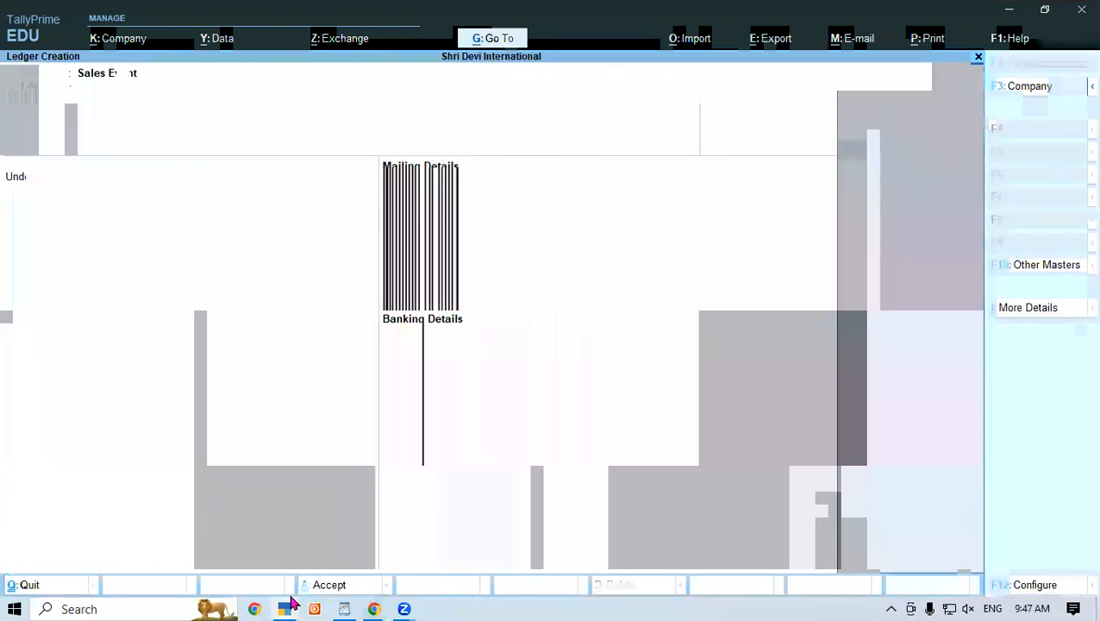
key(Return)
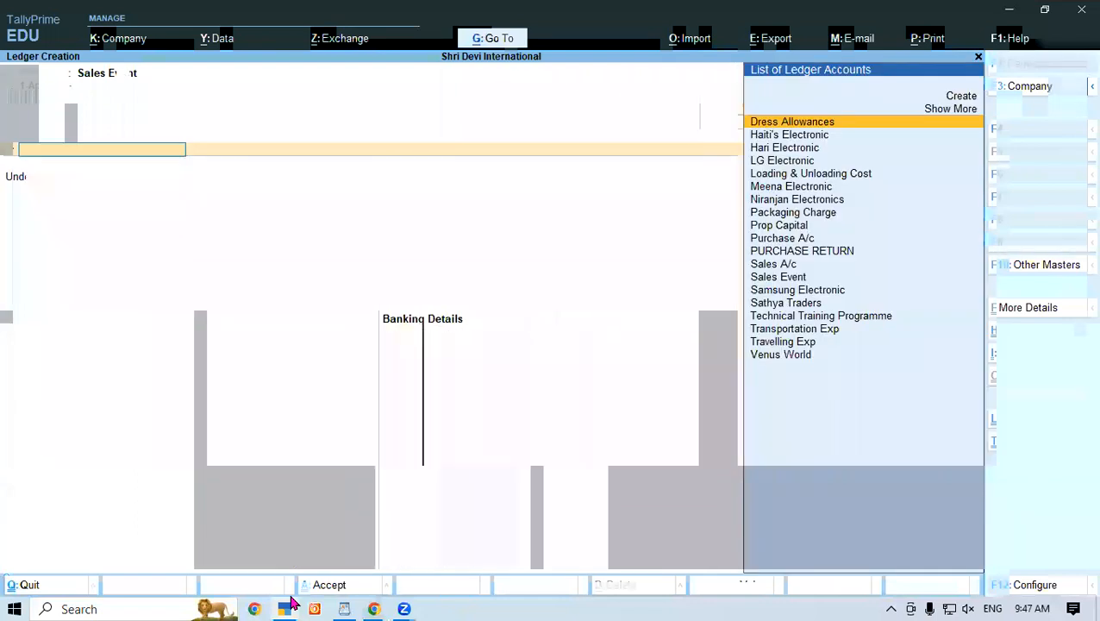
text(Sa)
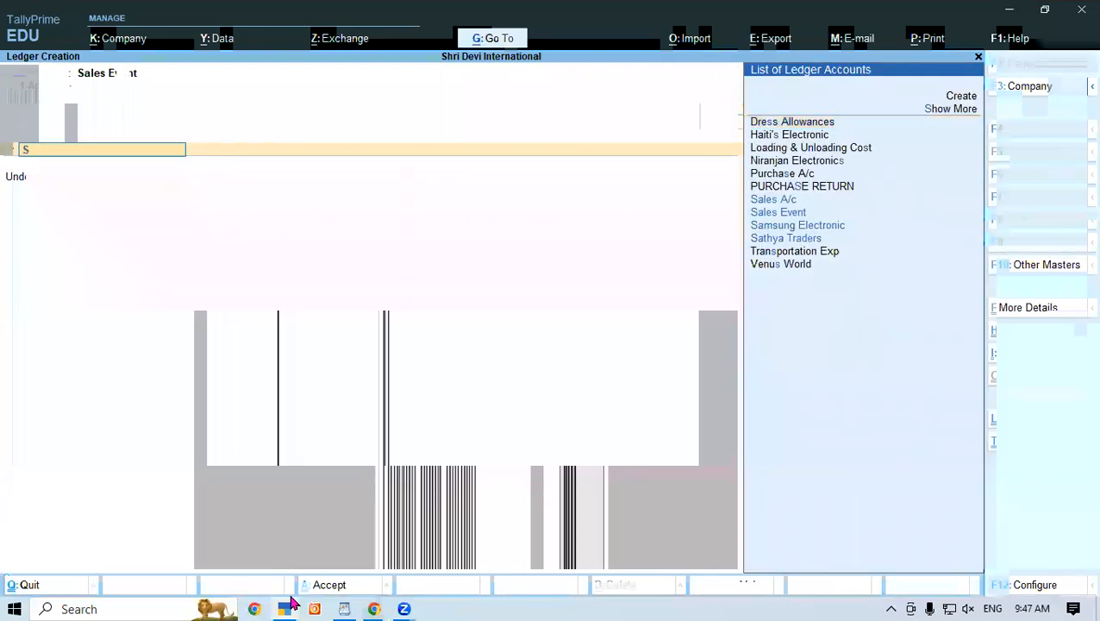
key(Up)
key(Up)
key(Up)
key(Return)
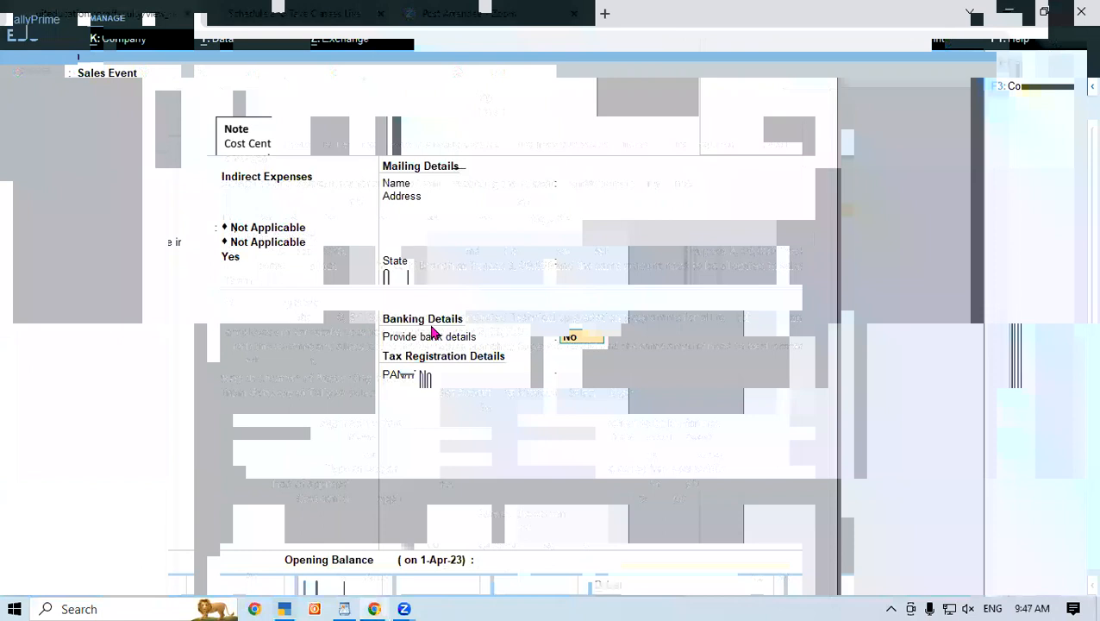
mouse_move(374, 602)
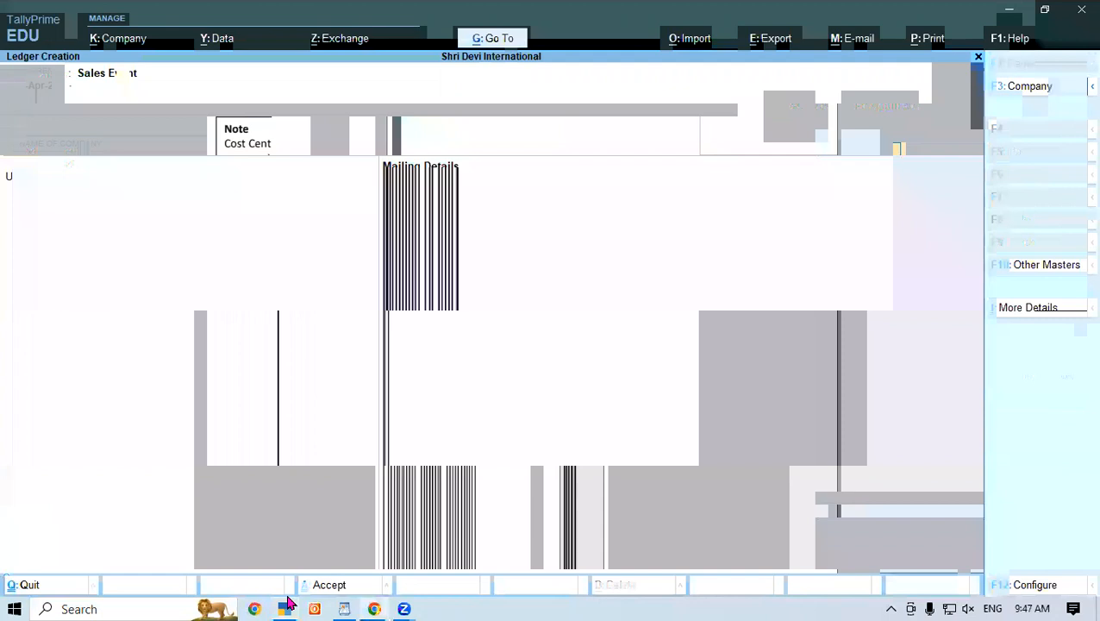
key(Escape)
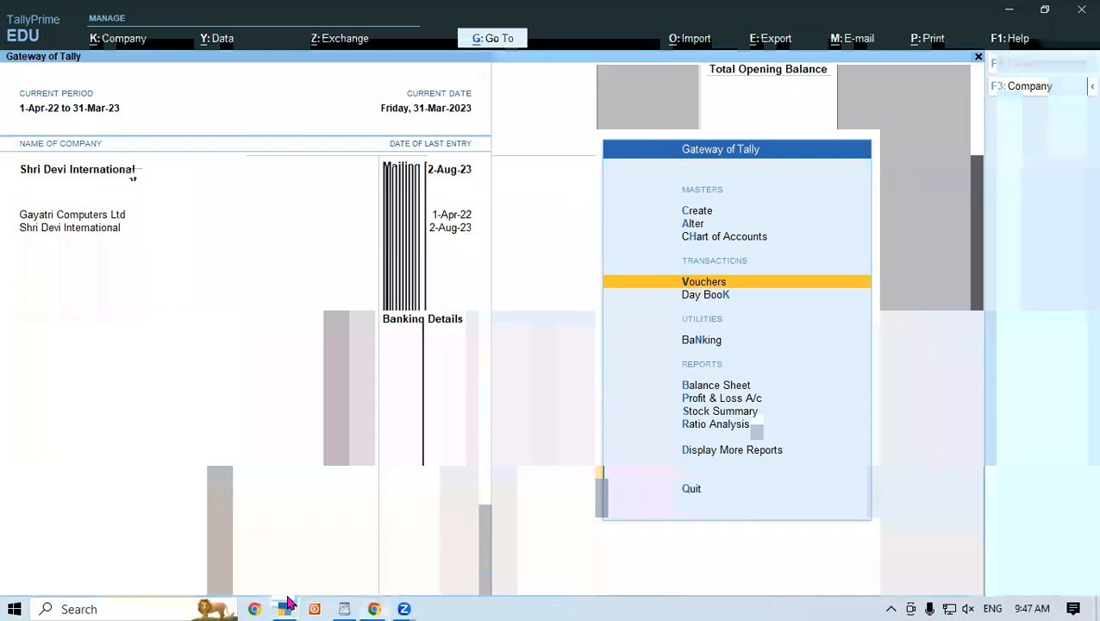
Step: Create a cost centre named Delhi Branch in the Branch category under Primary, and return to the Gateway of Tally
key(c)
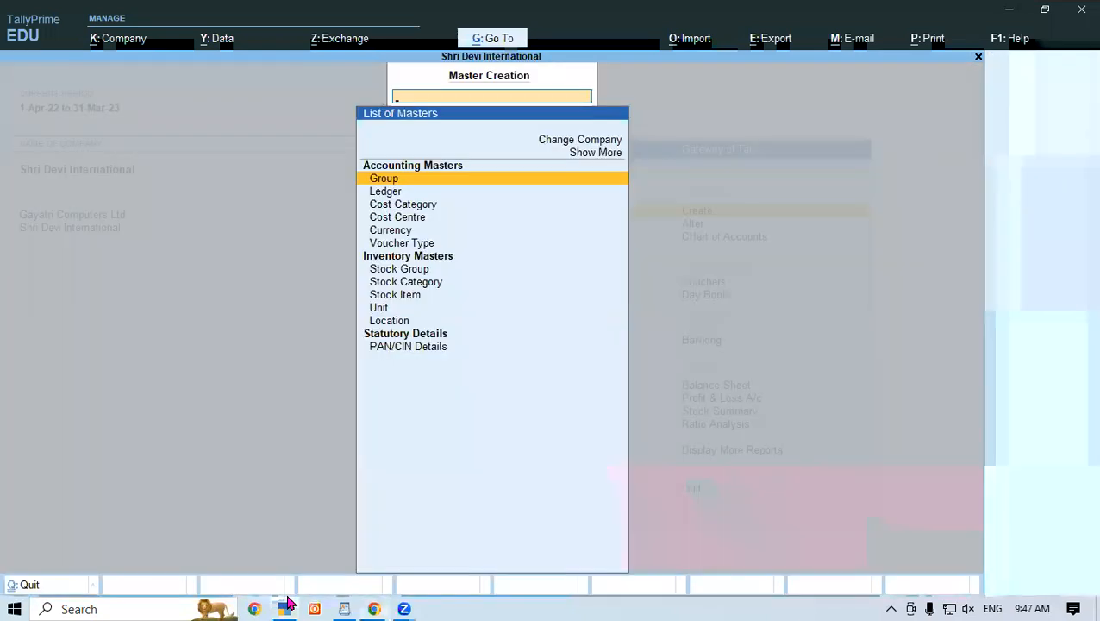
key(Down)
key(Down)
key(Down)
key(Return)
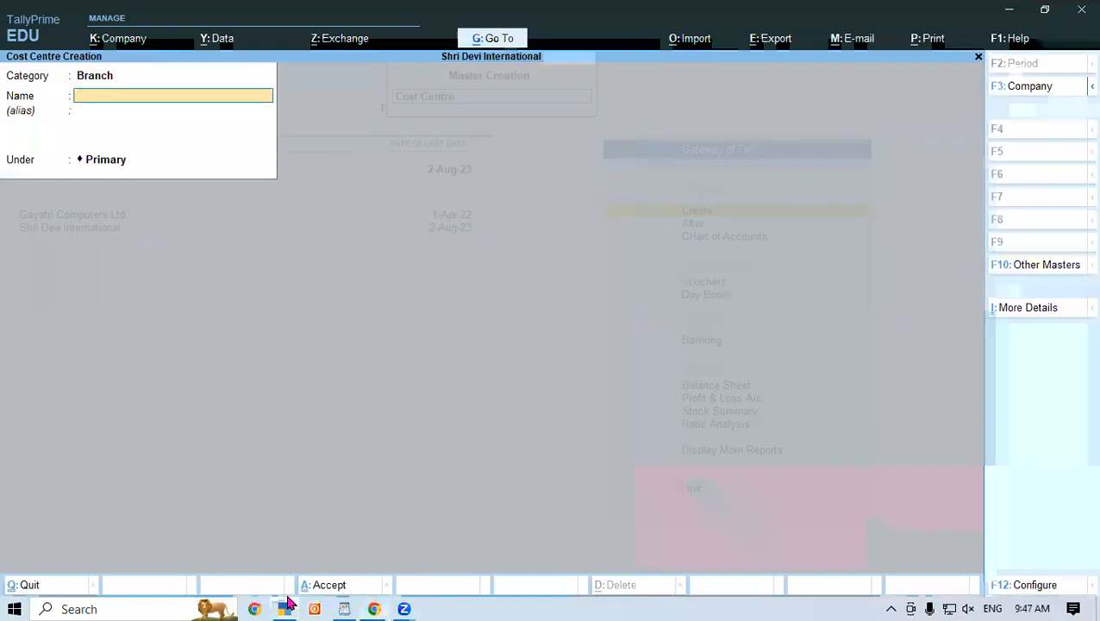
text(Delhi)
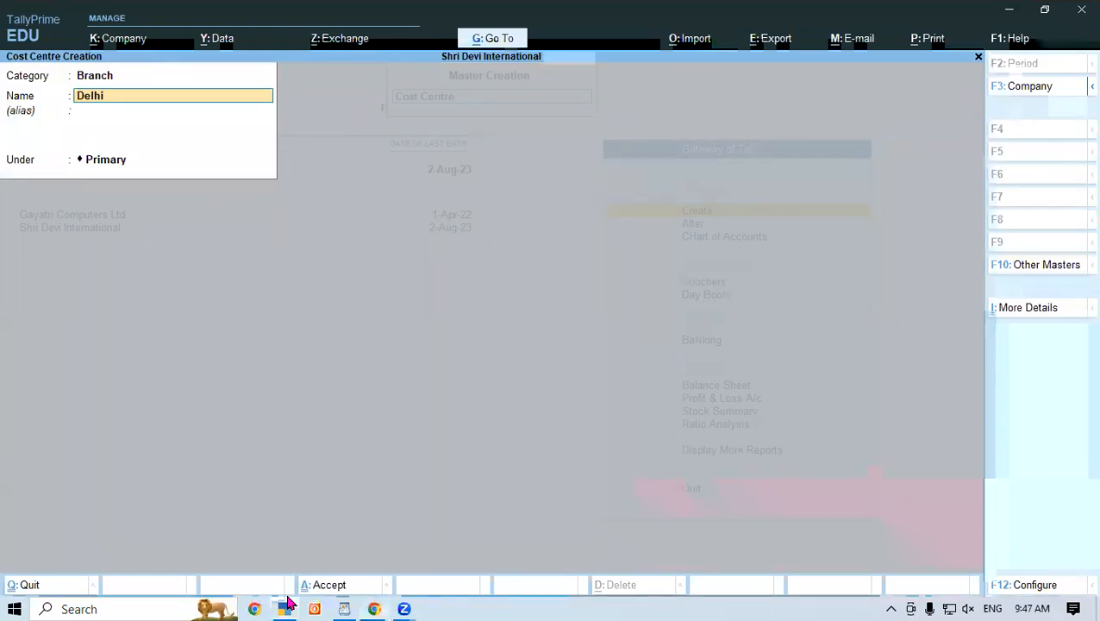
text( Branch)
key(Return)
key(Return)
key(Return)
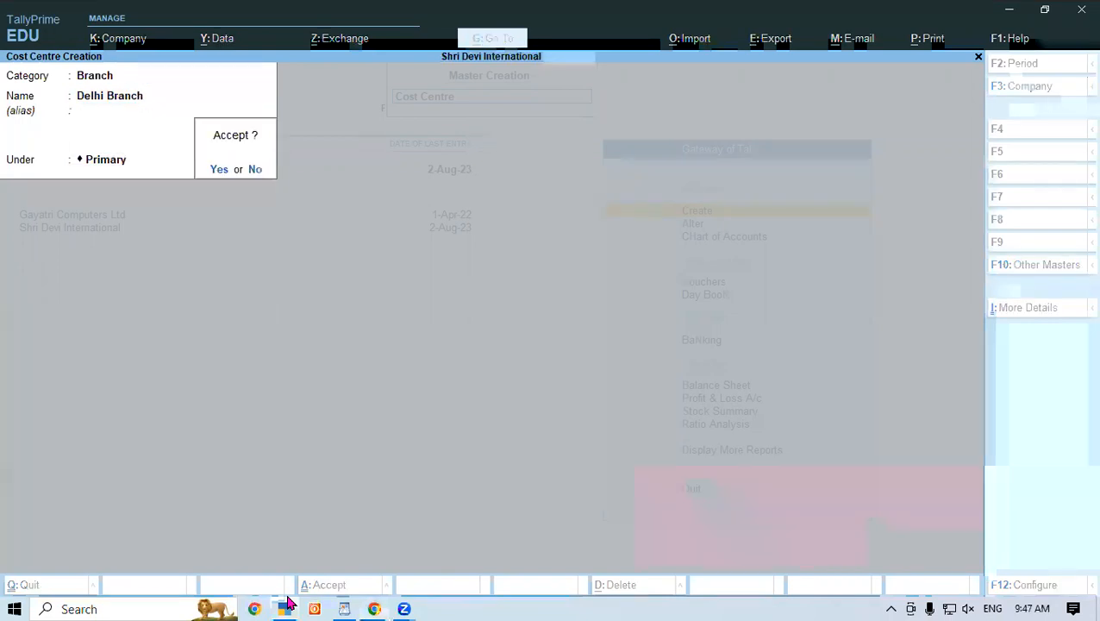
key(Return)
key(Escape)
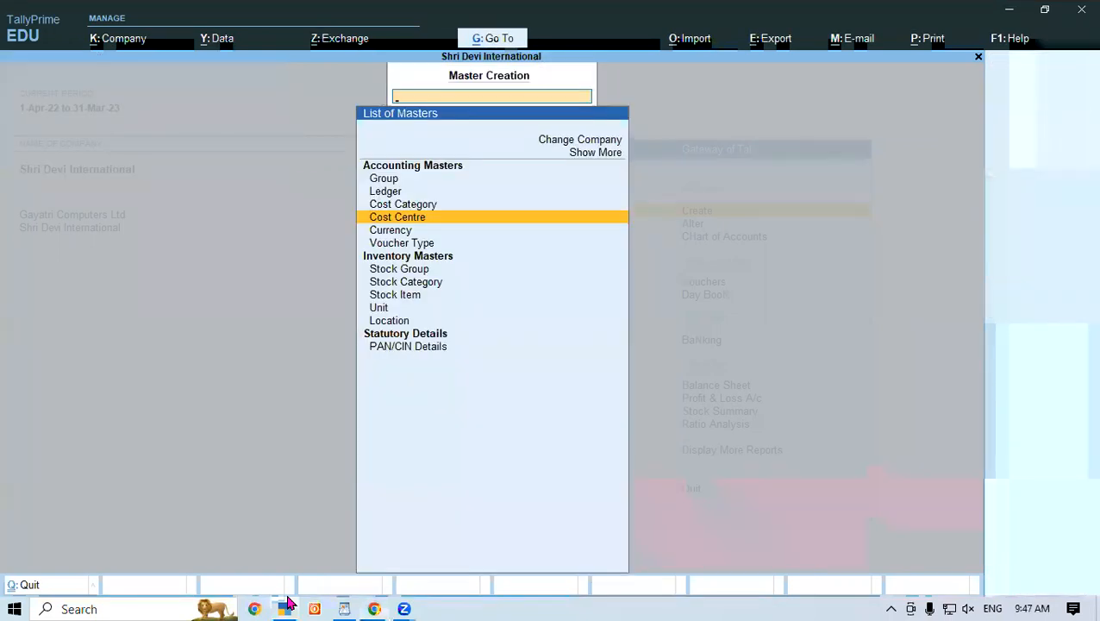
key(Escape)
Step: Open voucher entry, choose the Sales Event ledger, and enter an amount of 300000
key(v)
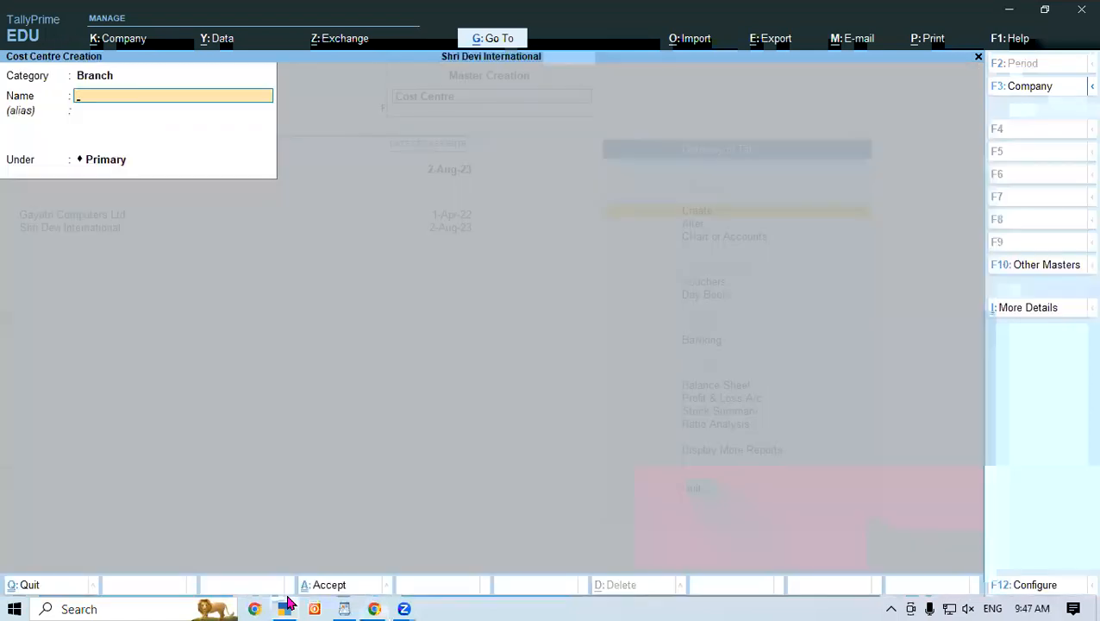
text(Sa)
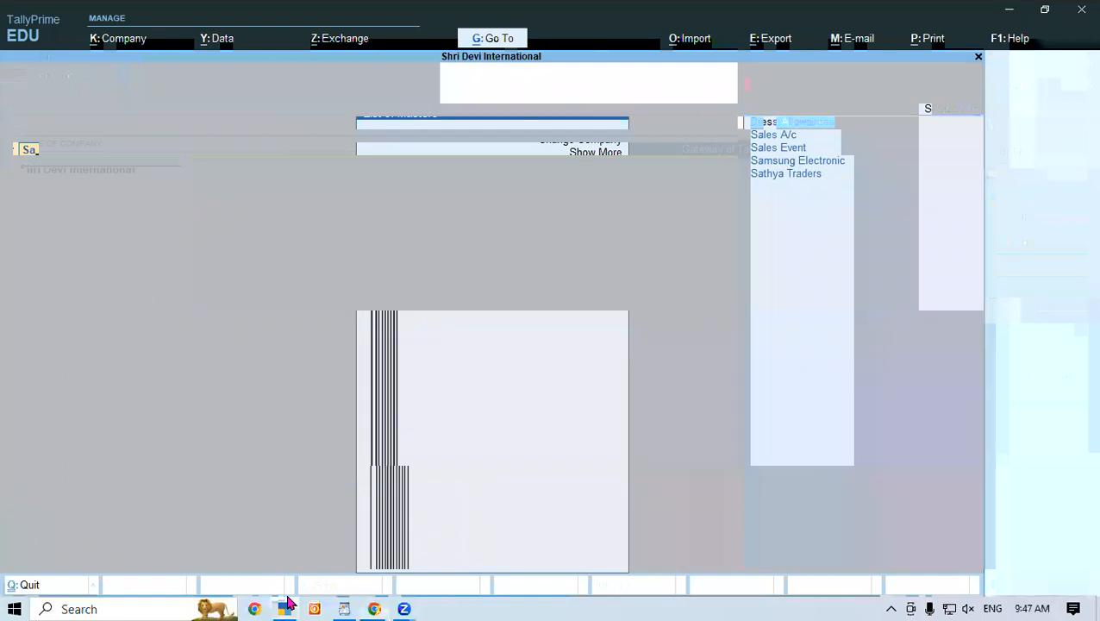
key(Down)
key(Down)
key(Return)
text(300000)
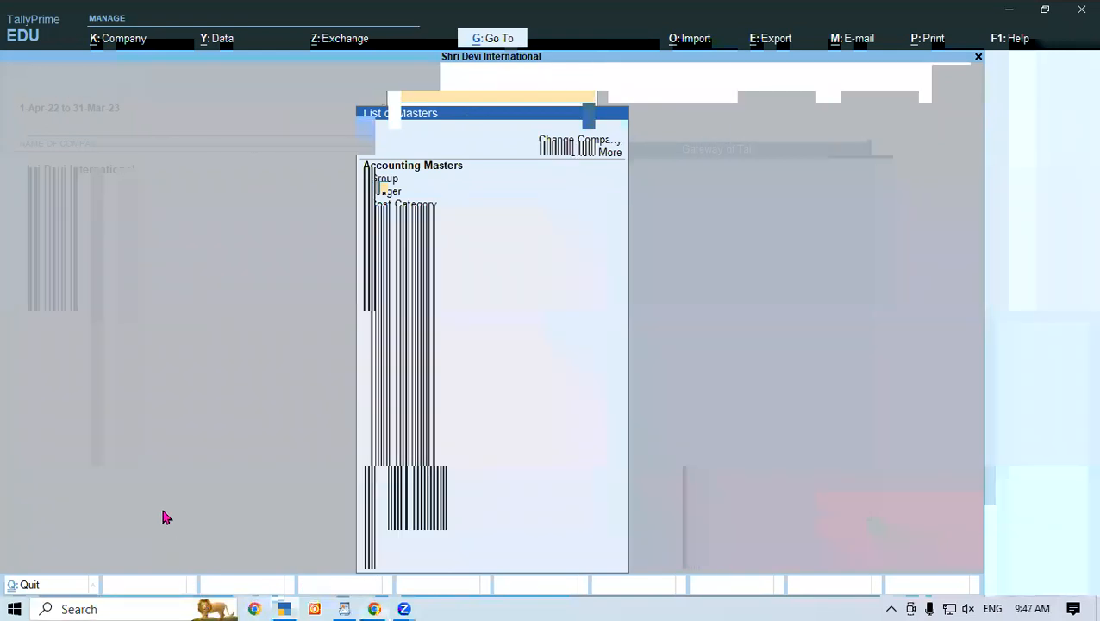
Step: Allocate the Sales Event amount of 3,00,000 to the Delhi Branch cost centre under the Branch category
key(Return)
key(Return)
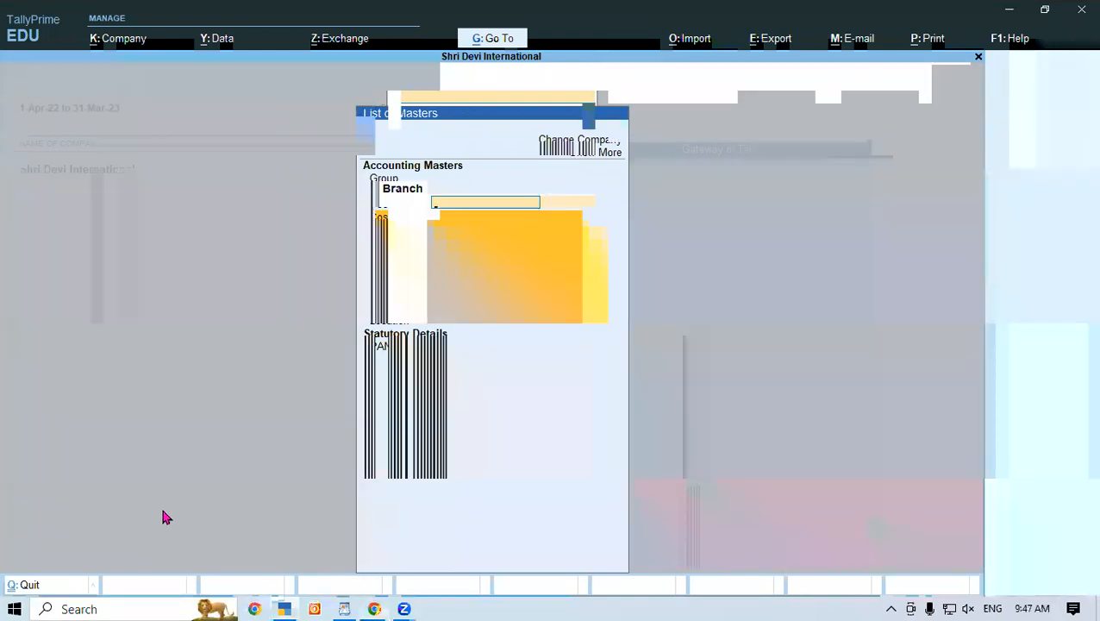
text(D)
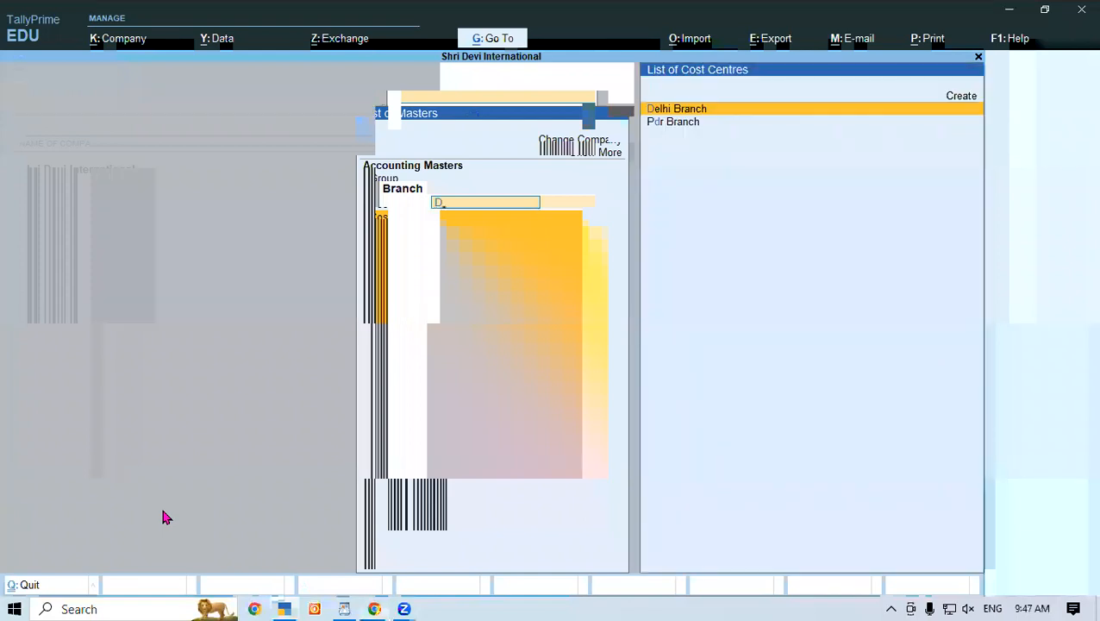
key(Return)
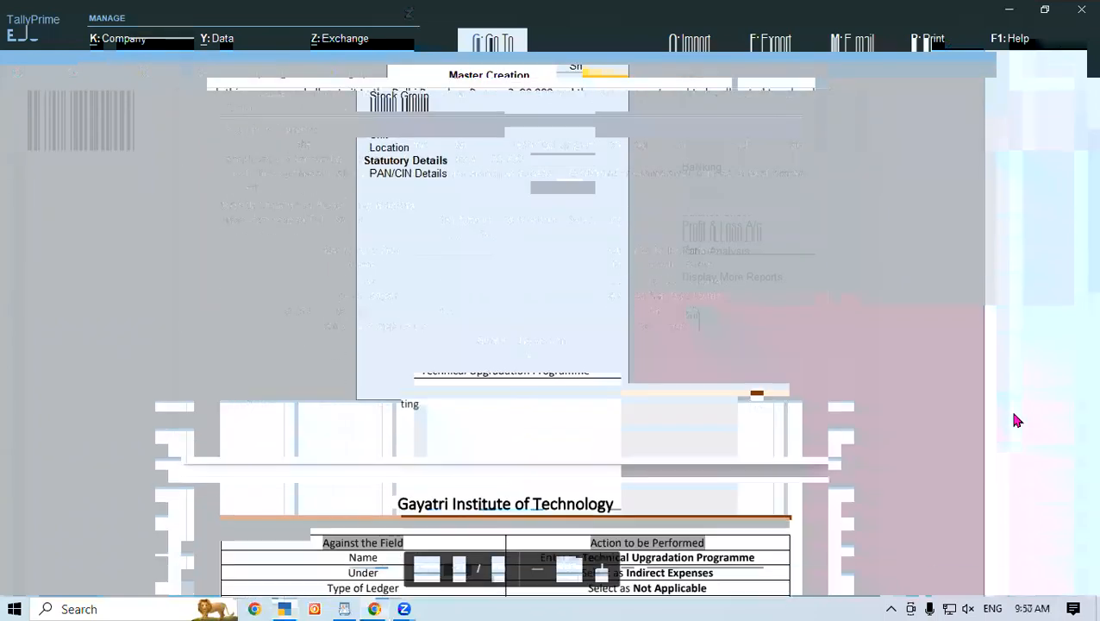
Step: Consult the payment voucher instructions, switch back to TallyPrime, and allocate 3,00,000 to the SALES TEAM cost centre under the Department category
scroll(1016, 420, down, 5)
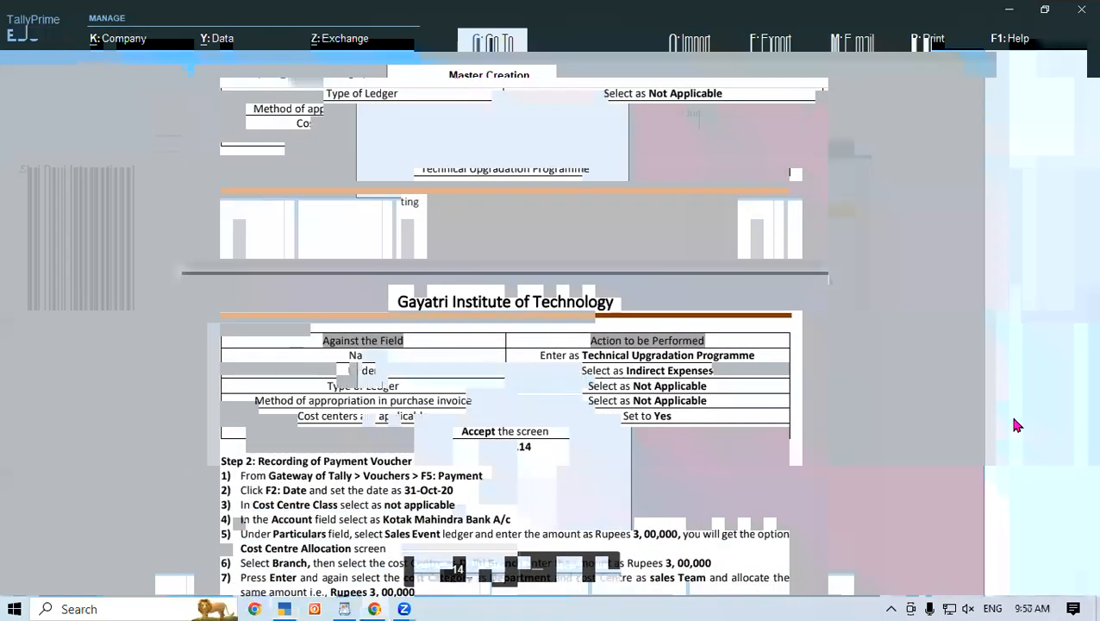
scroll(1016, 424, down, 9)
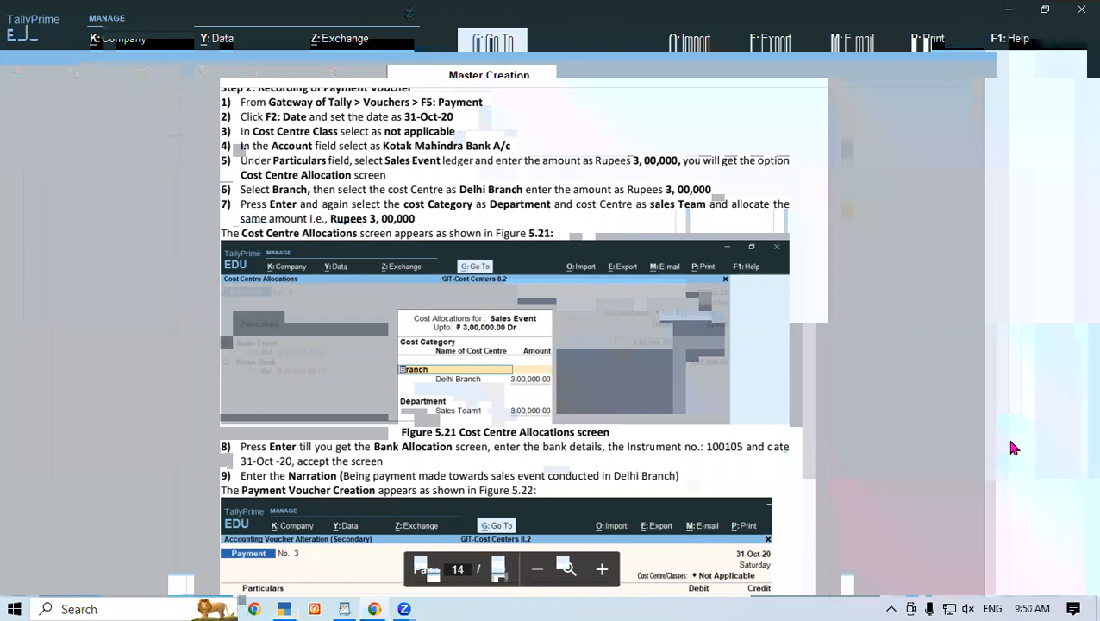
drag(1014, 447, 1011, 422)
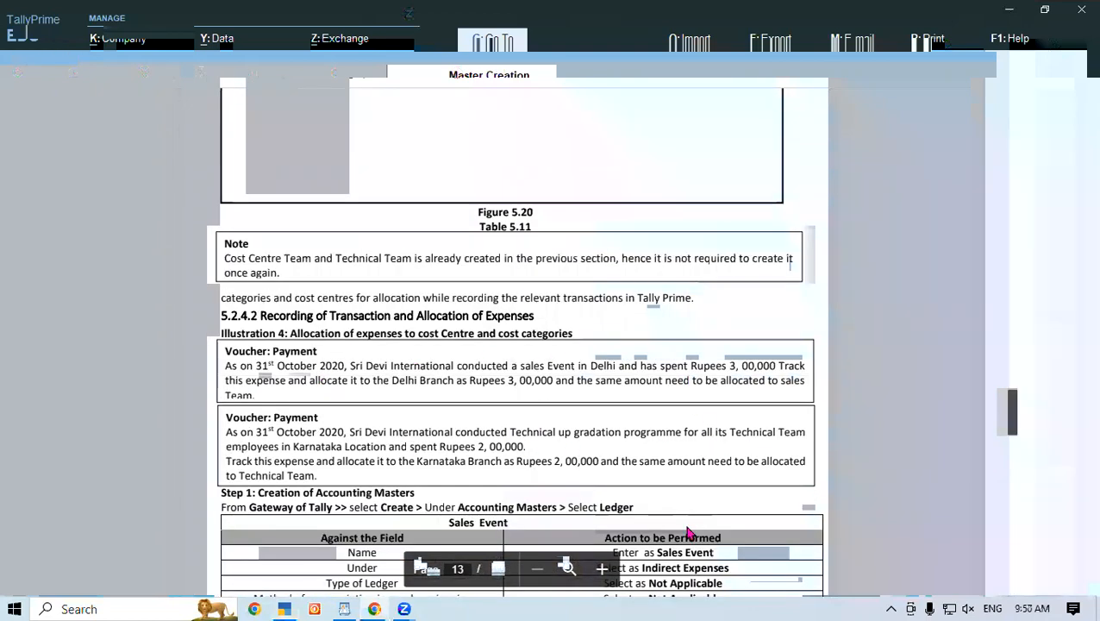
click(284, 608)
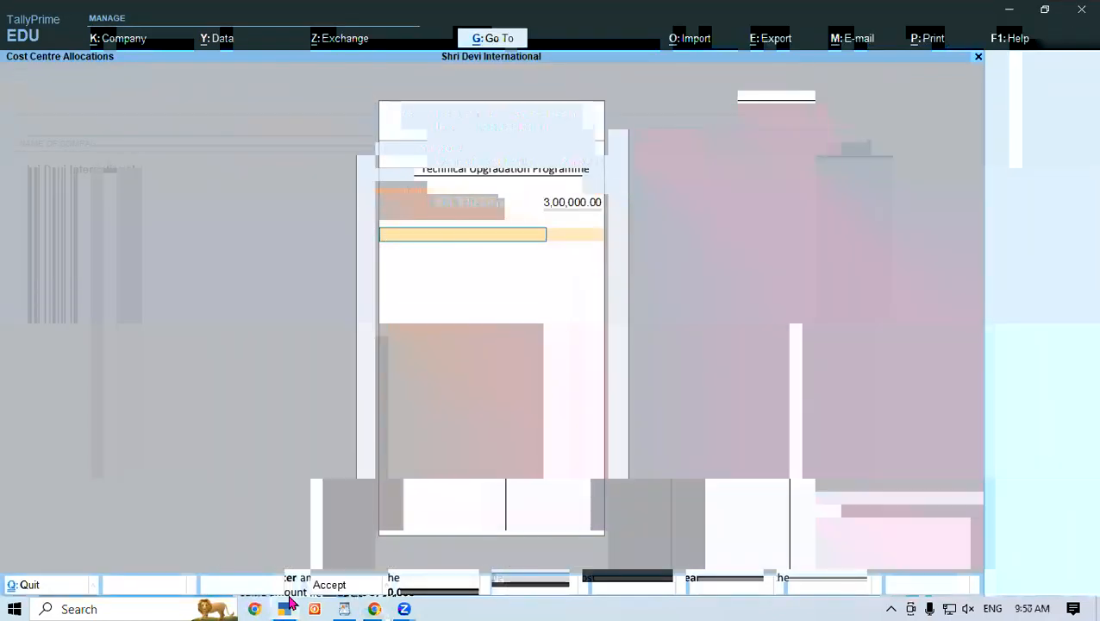
text(Department)
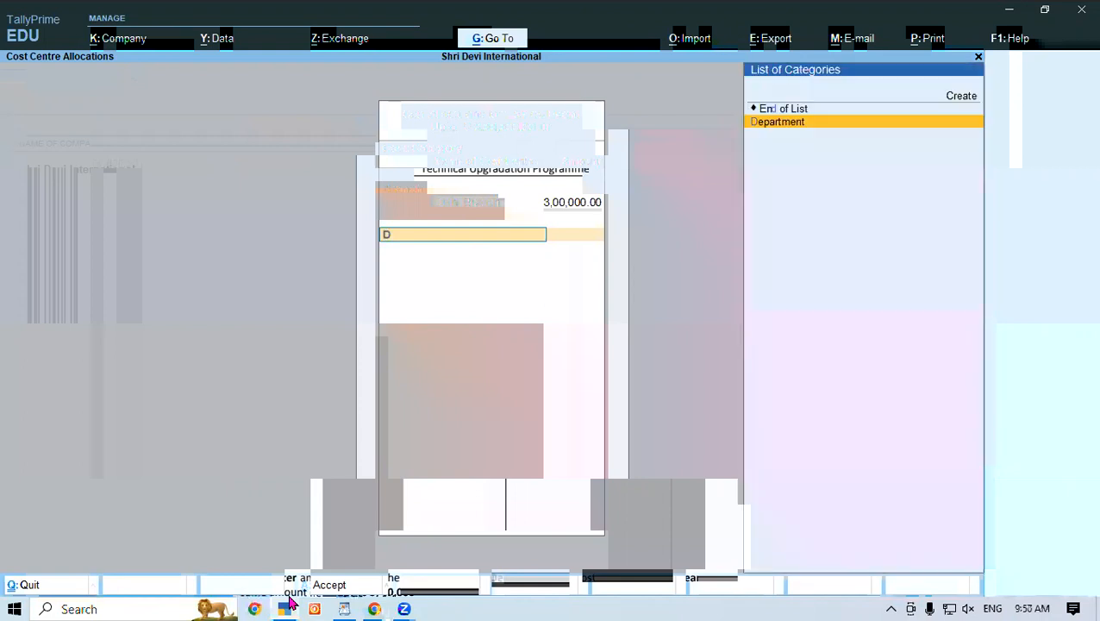
key(Return)
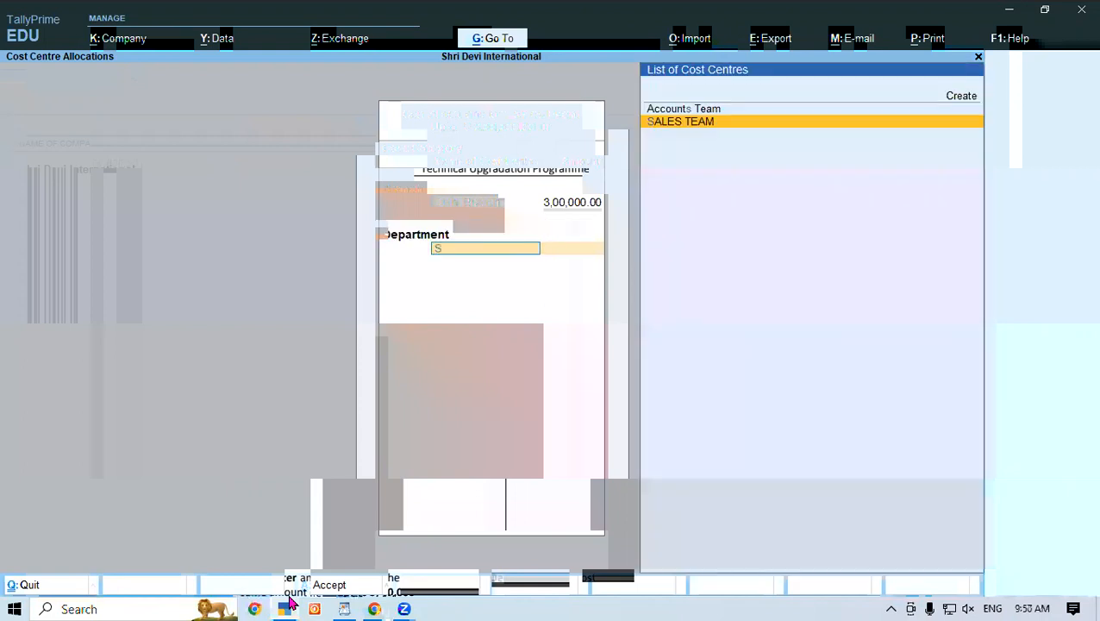
key(Return)
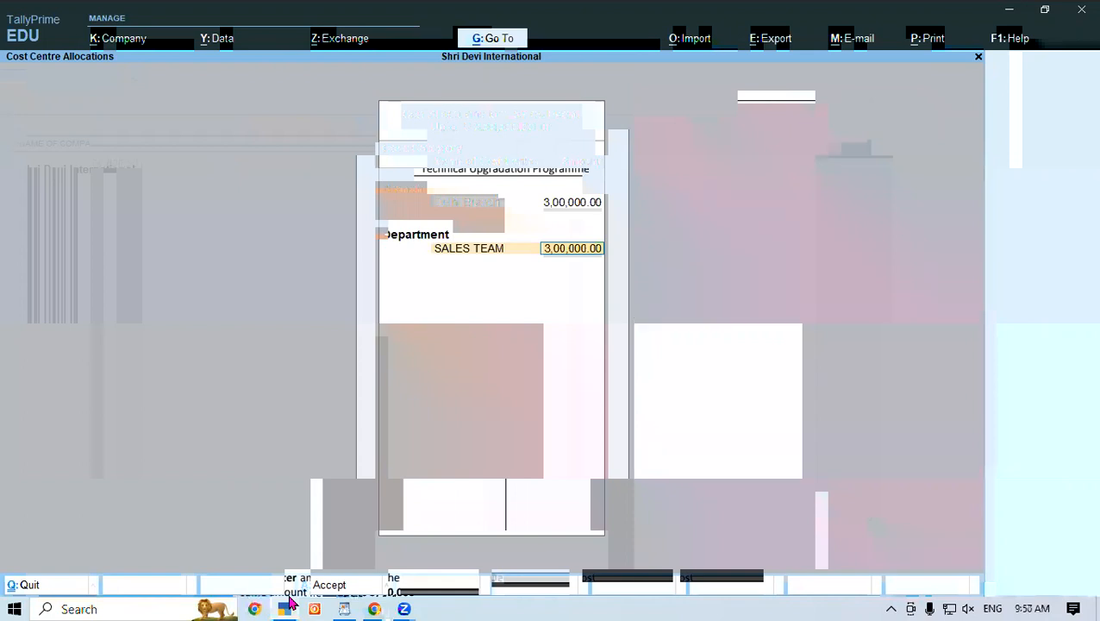
key(Return)
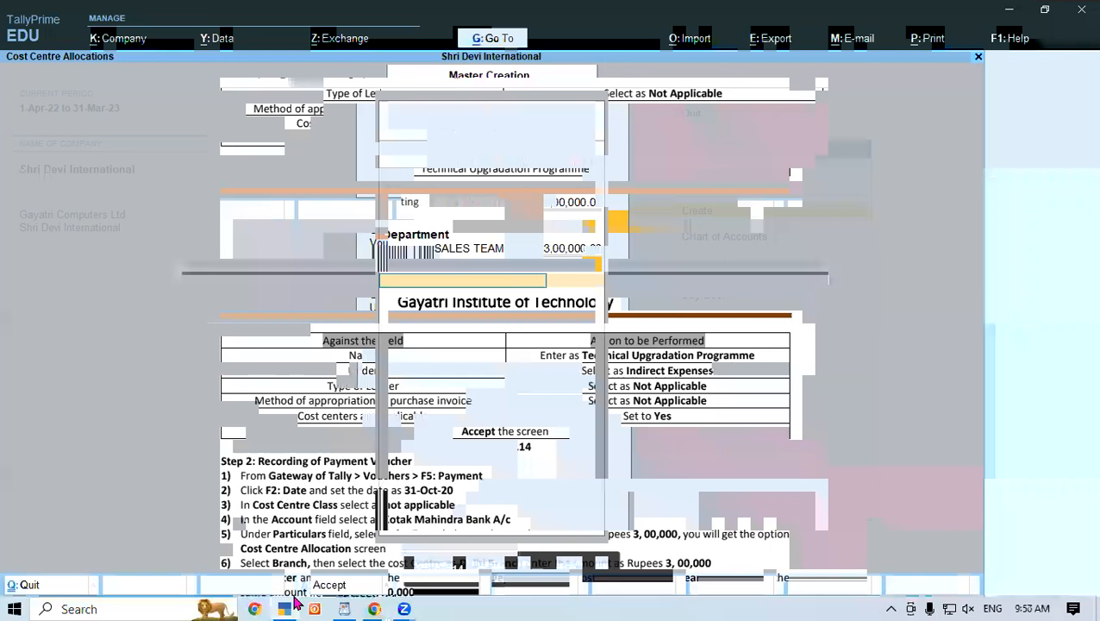
click(294, 601)
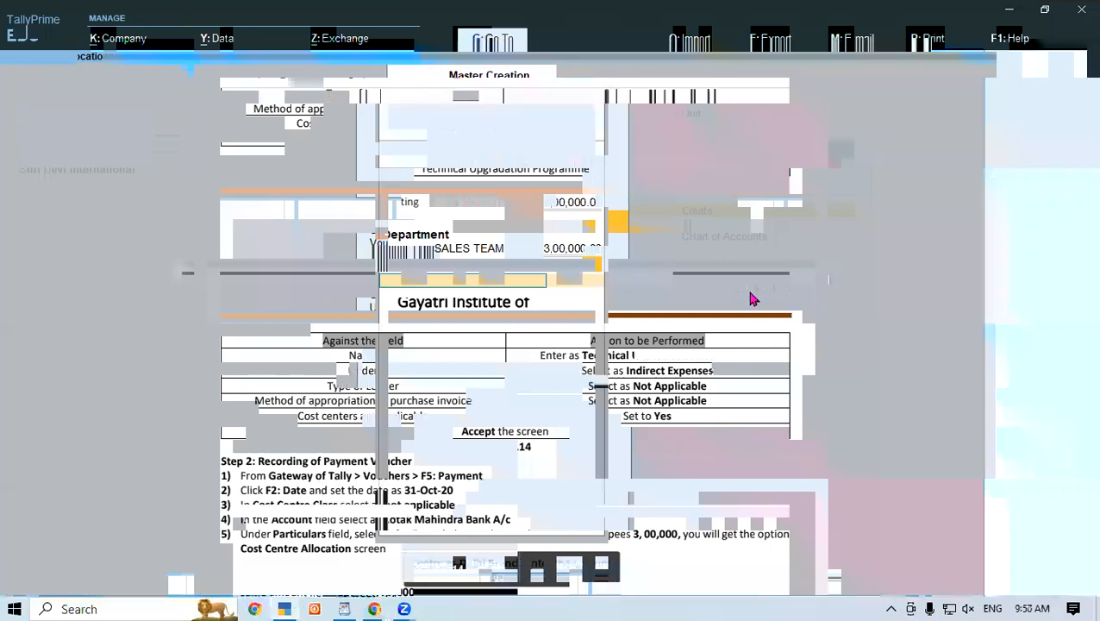